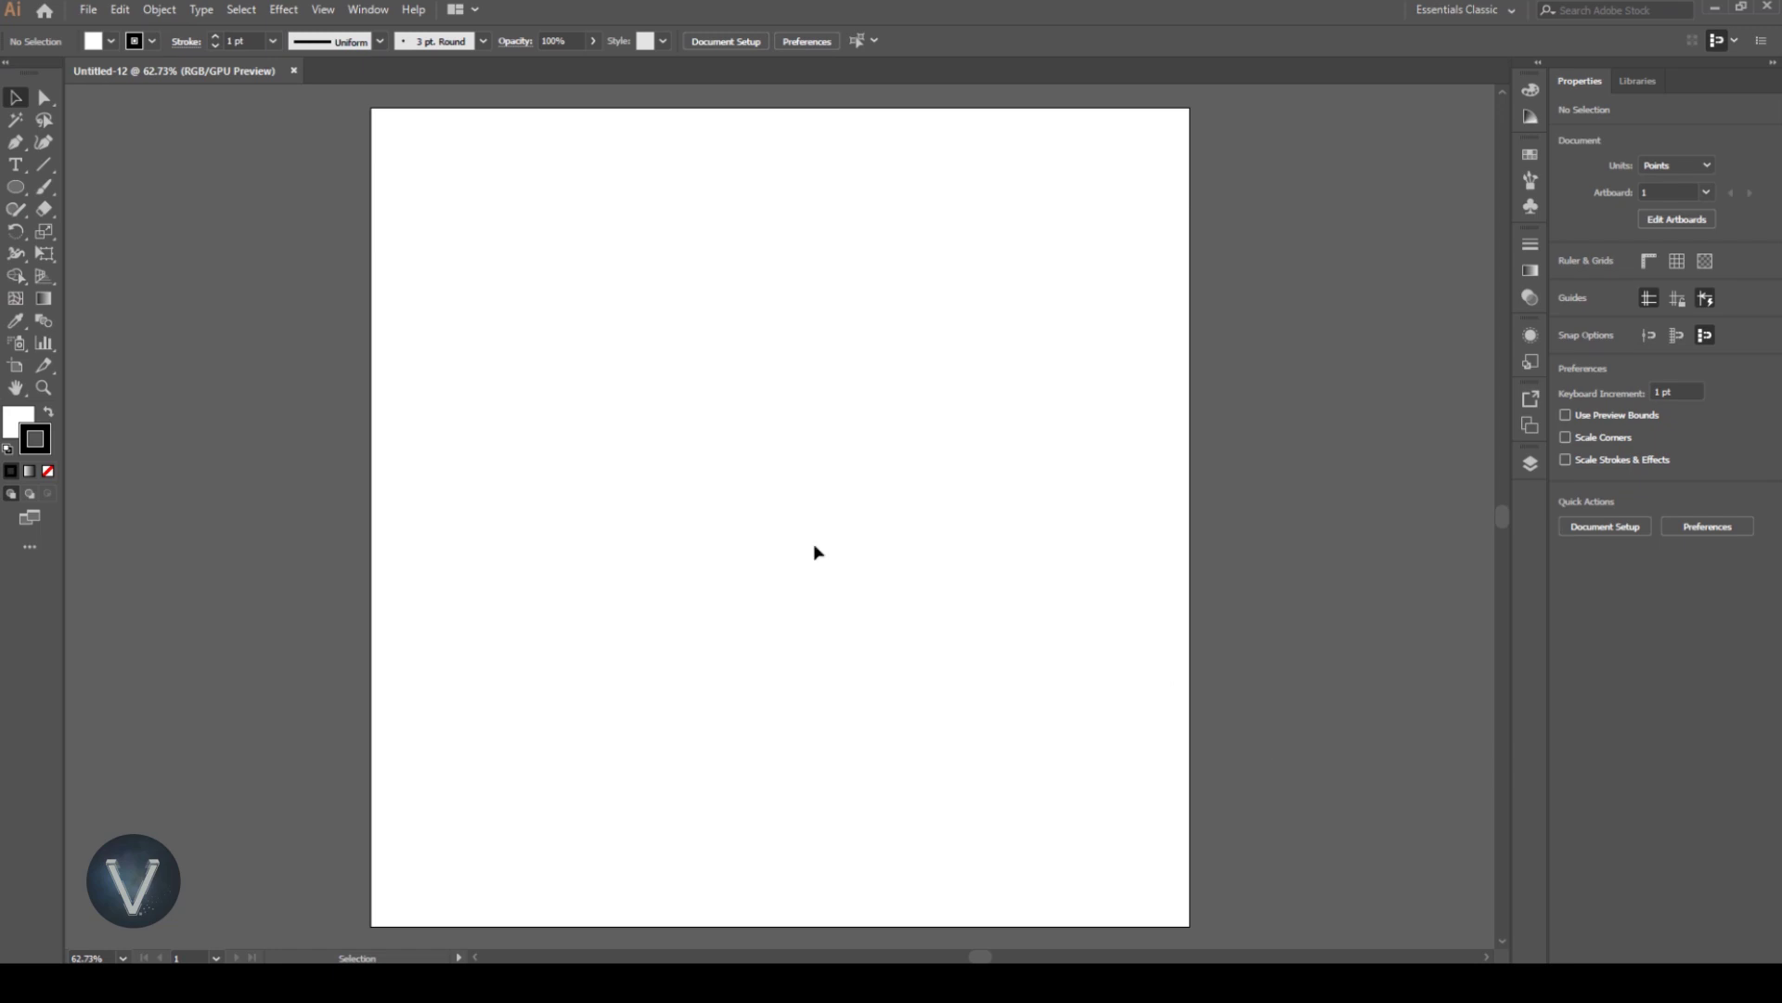
# Draw a 604 pt circle with no fill and a black outline.
pyautogui.click(20, 410)
pyautogui.click(48, 471)
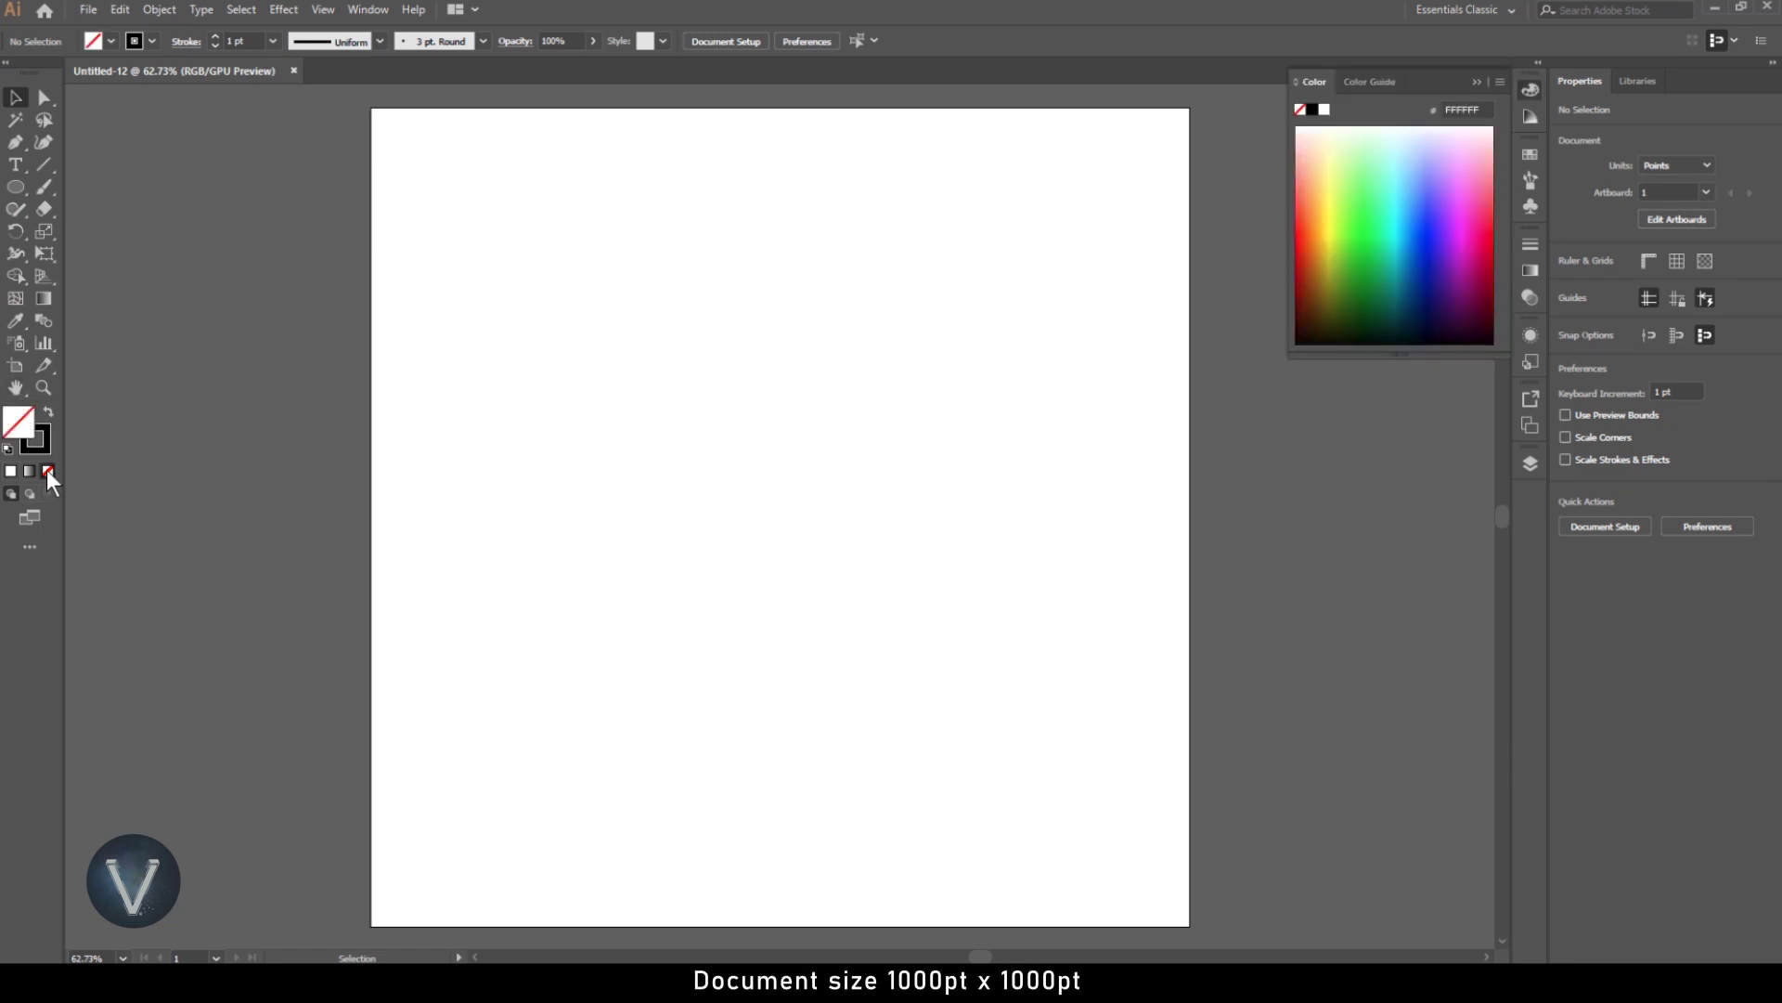
pyautogui.click(16, 187)
pyautogui.moveTo(564, 301); pyautogui.dragTo(1060, 761)
# Centre the circle horizontally and vertically on the artboard.
pyautogui.press('v')
pyautogui.click(793, 41)
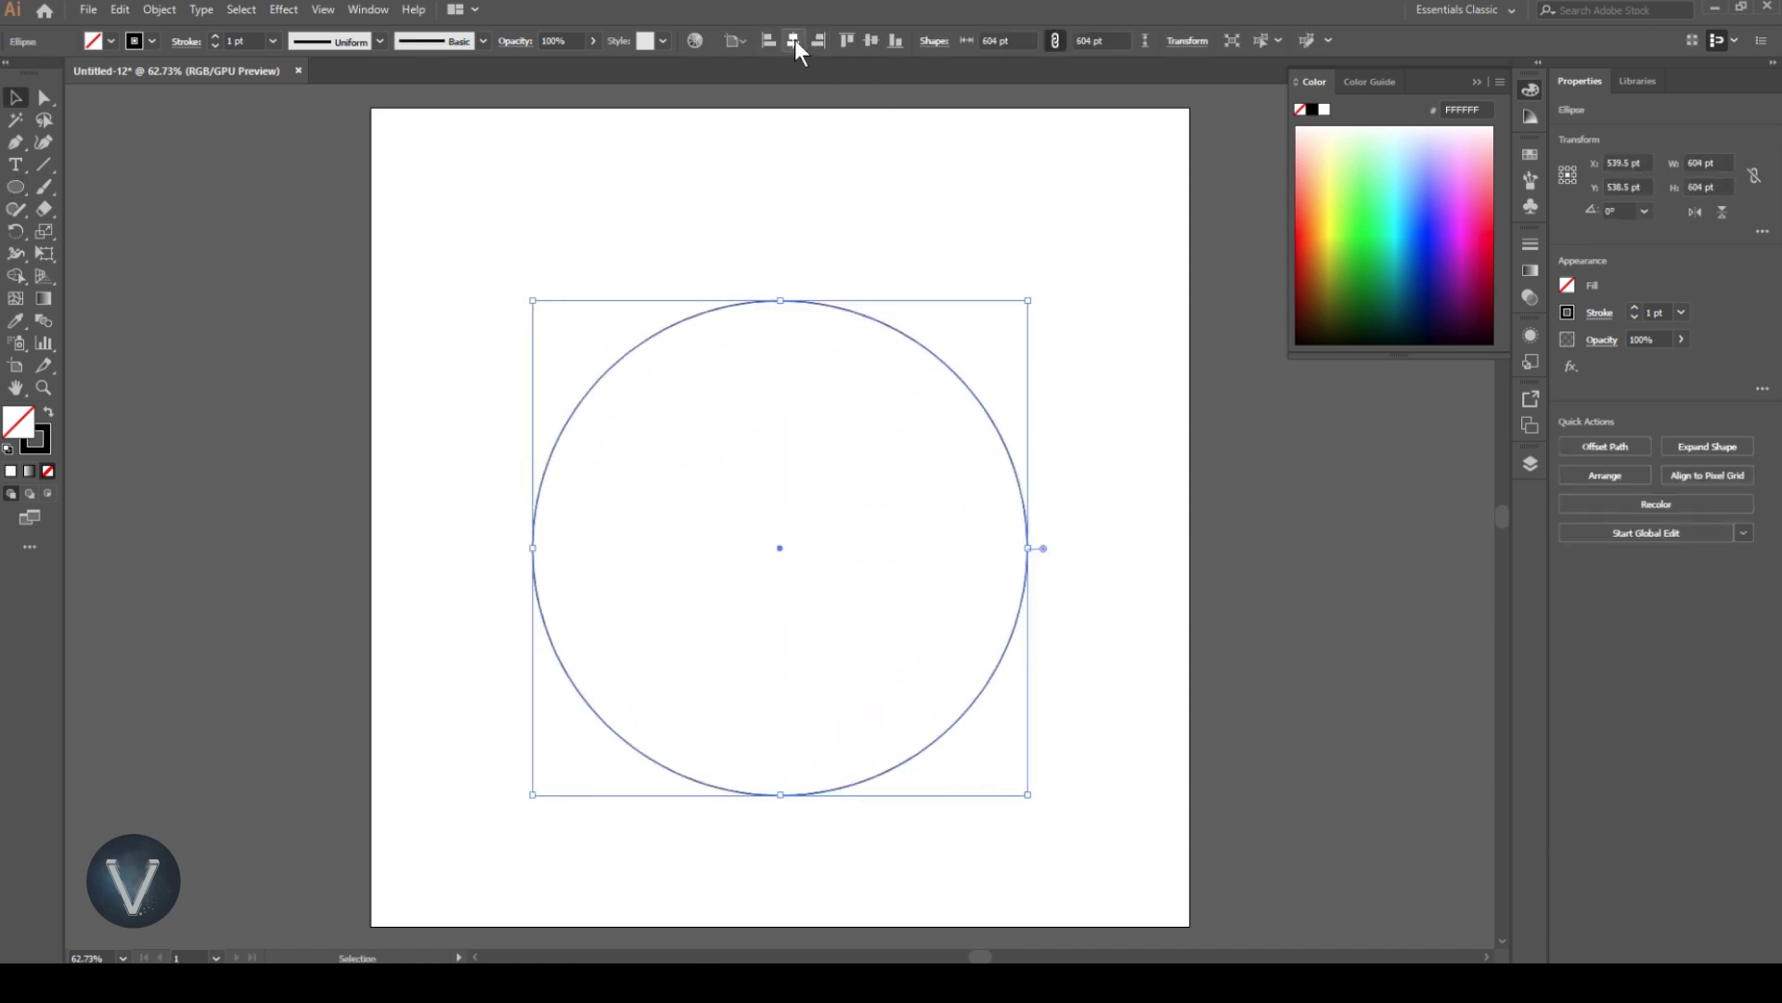
pyautogui.click(870, 41)
pyautogui.click(1530, 334)
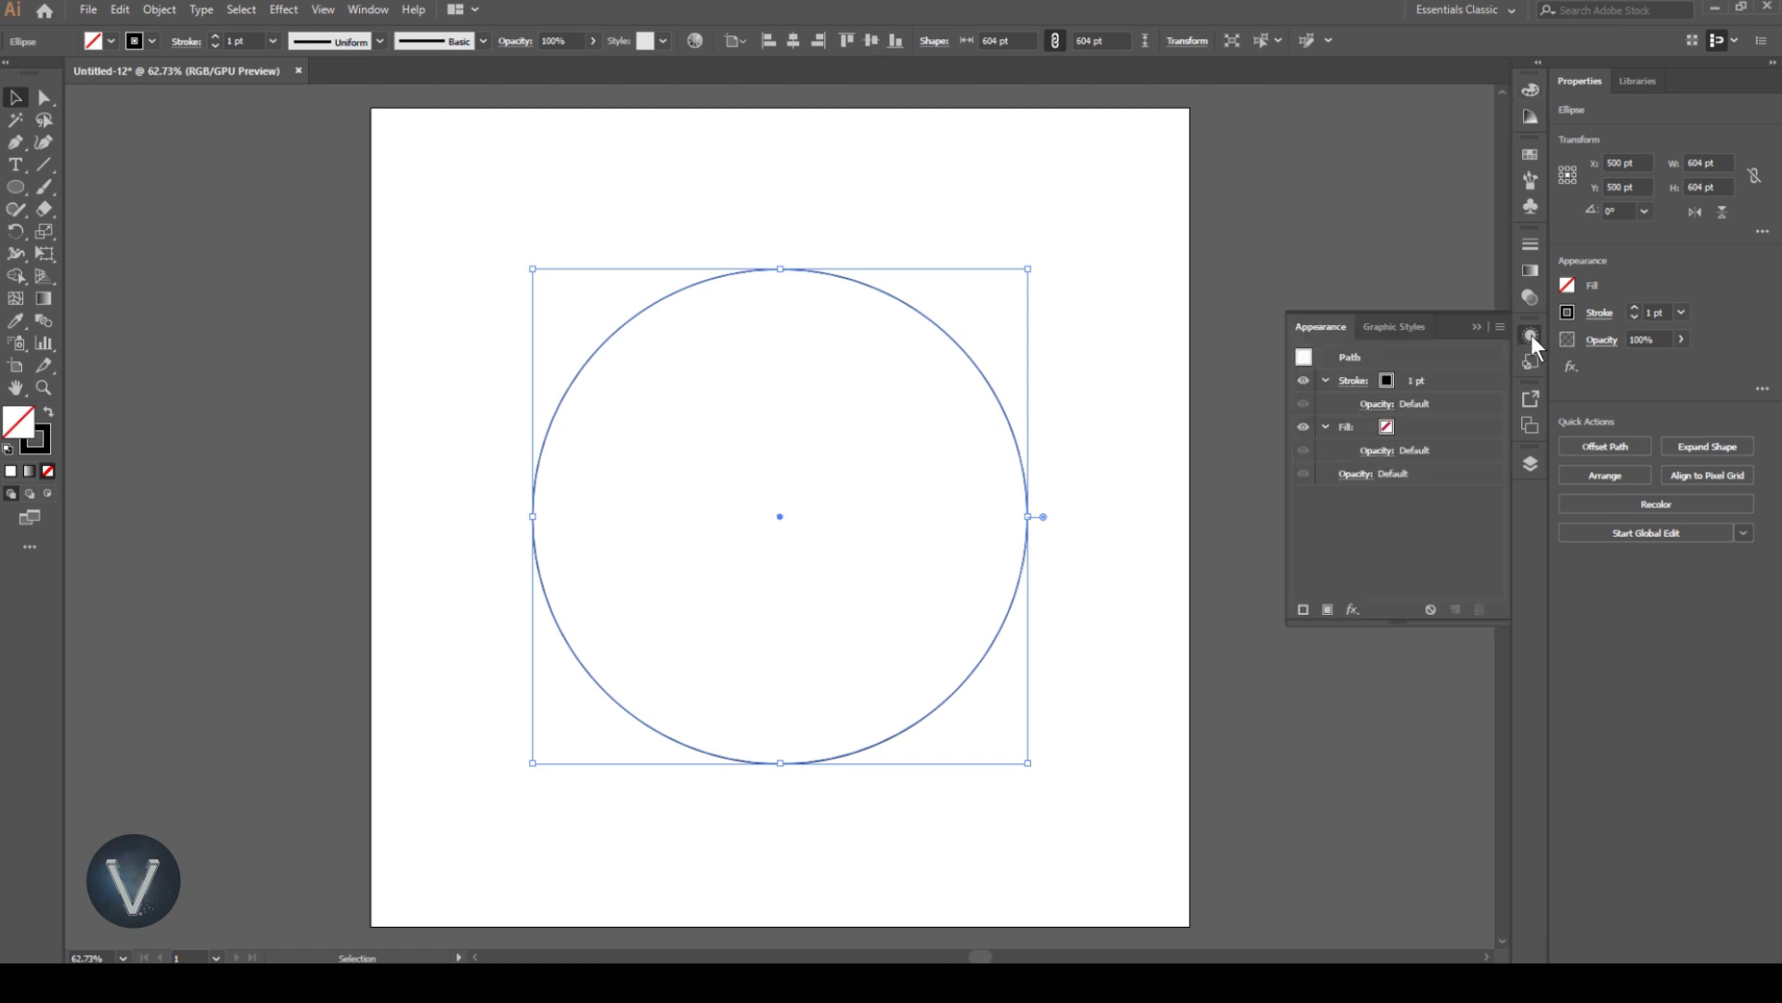
# Give the circle a 19 pt stroke with round caps.
pyautogui.click(1353, 380)
pyautogui.write('15')
pyautogui.press('Return')
pyautogui.press('Up')
pyautogui.press('Up')
pyautogui.press('Up')
pyautogui.click(1246, 432)
# Make the stroke a dashed line with 0 pt dashes and 22 pt gaps.
pyautogui.click(1166, 513)
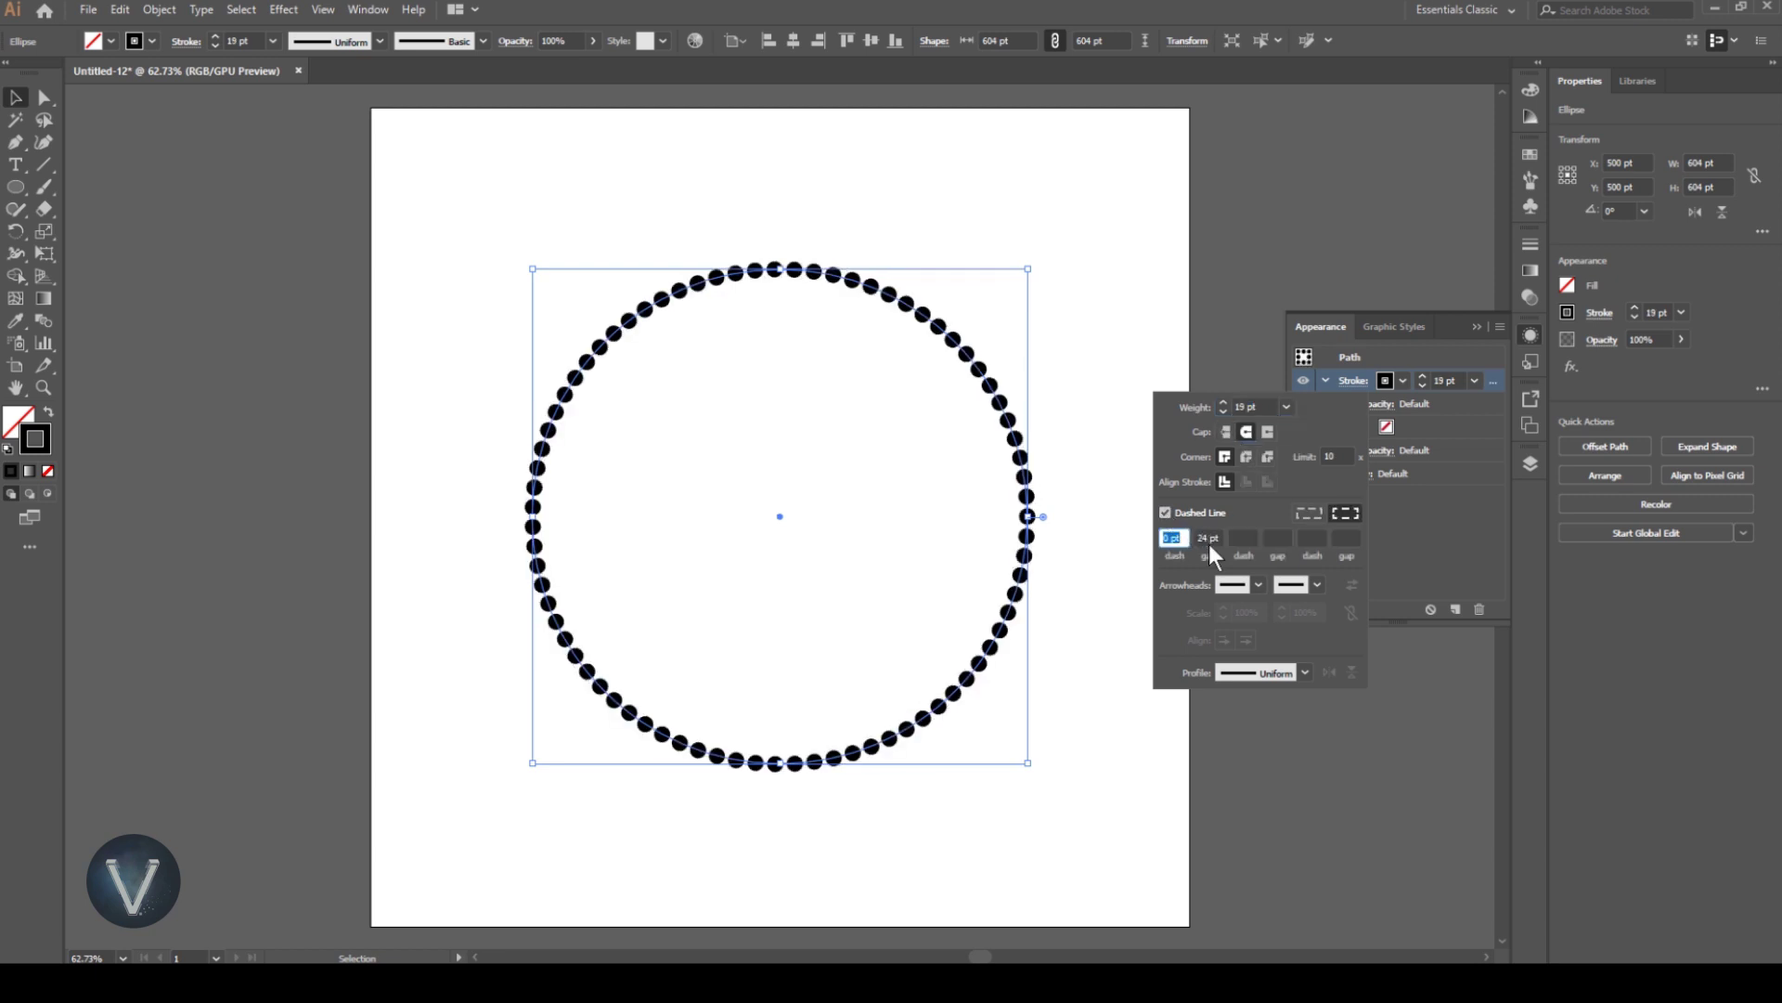
pyautogui.click(1208, 539)
pyautogui.press('Down')
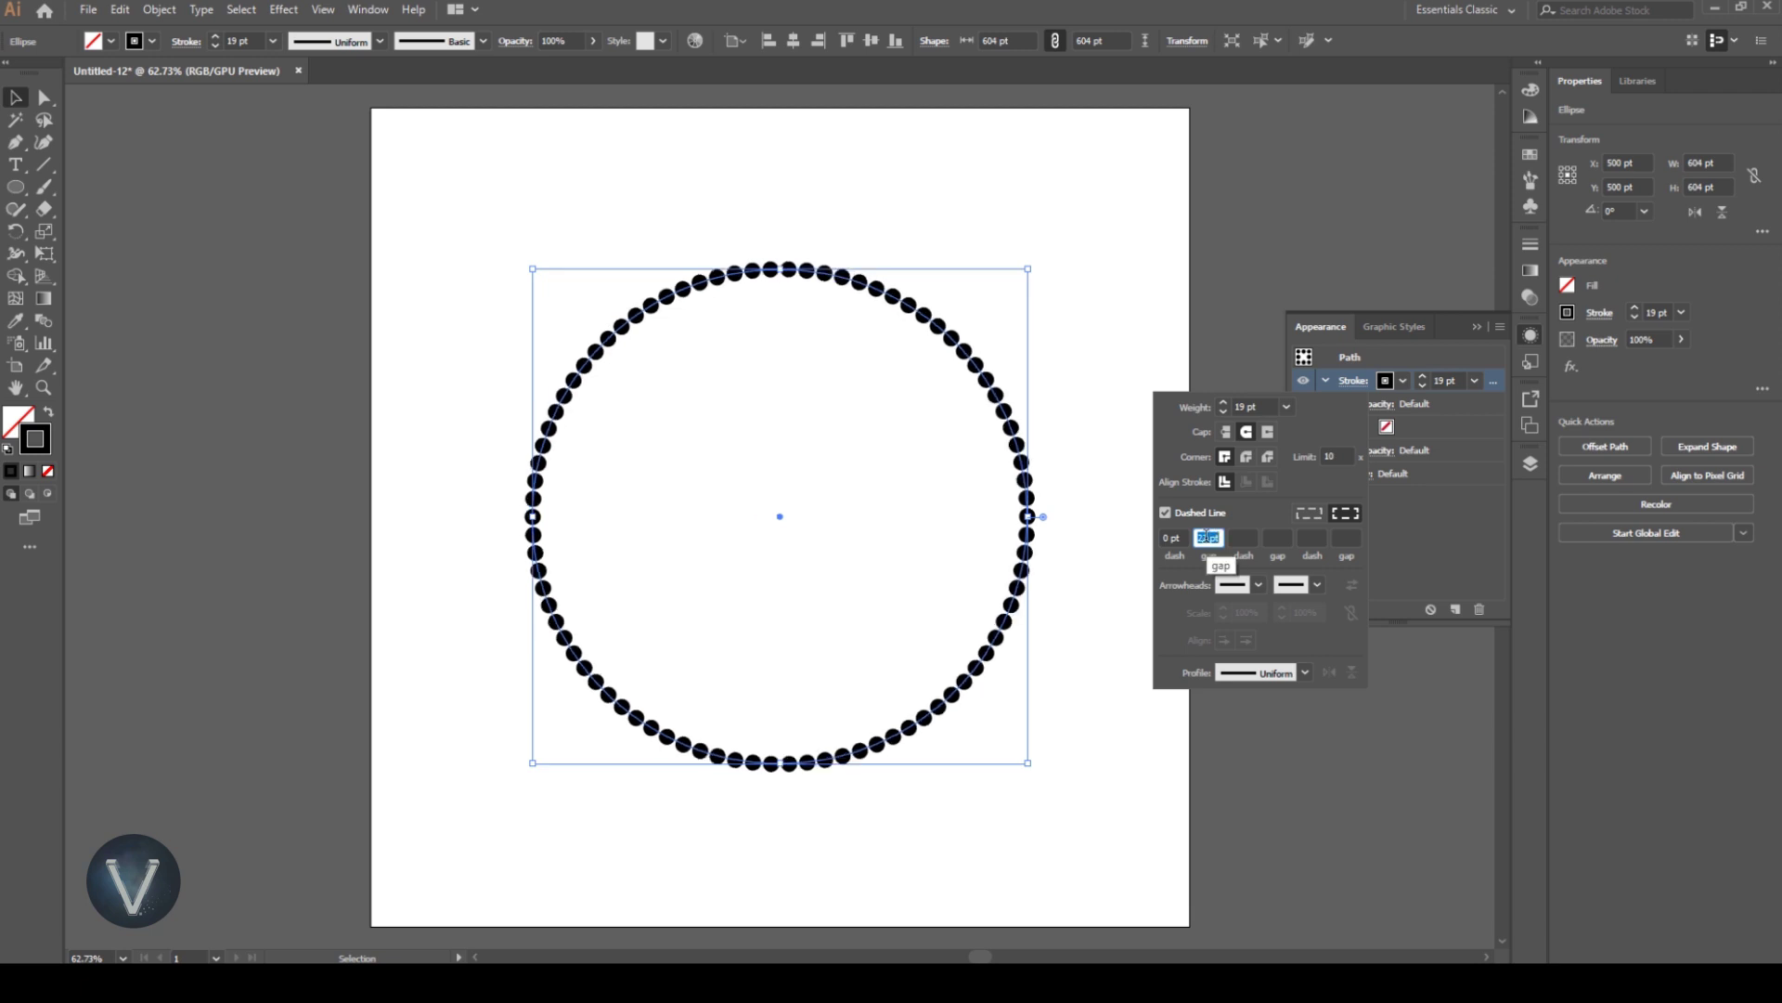
pyautogui.press('Down')
pyautogui.press('Down')
# Apply Width Profile 4 to the stroke and flip its taper.
pyautogui.click(1309, 672)
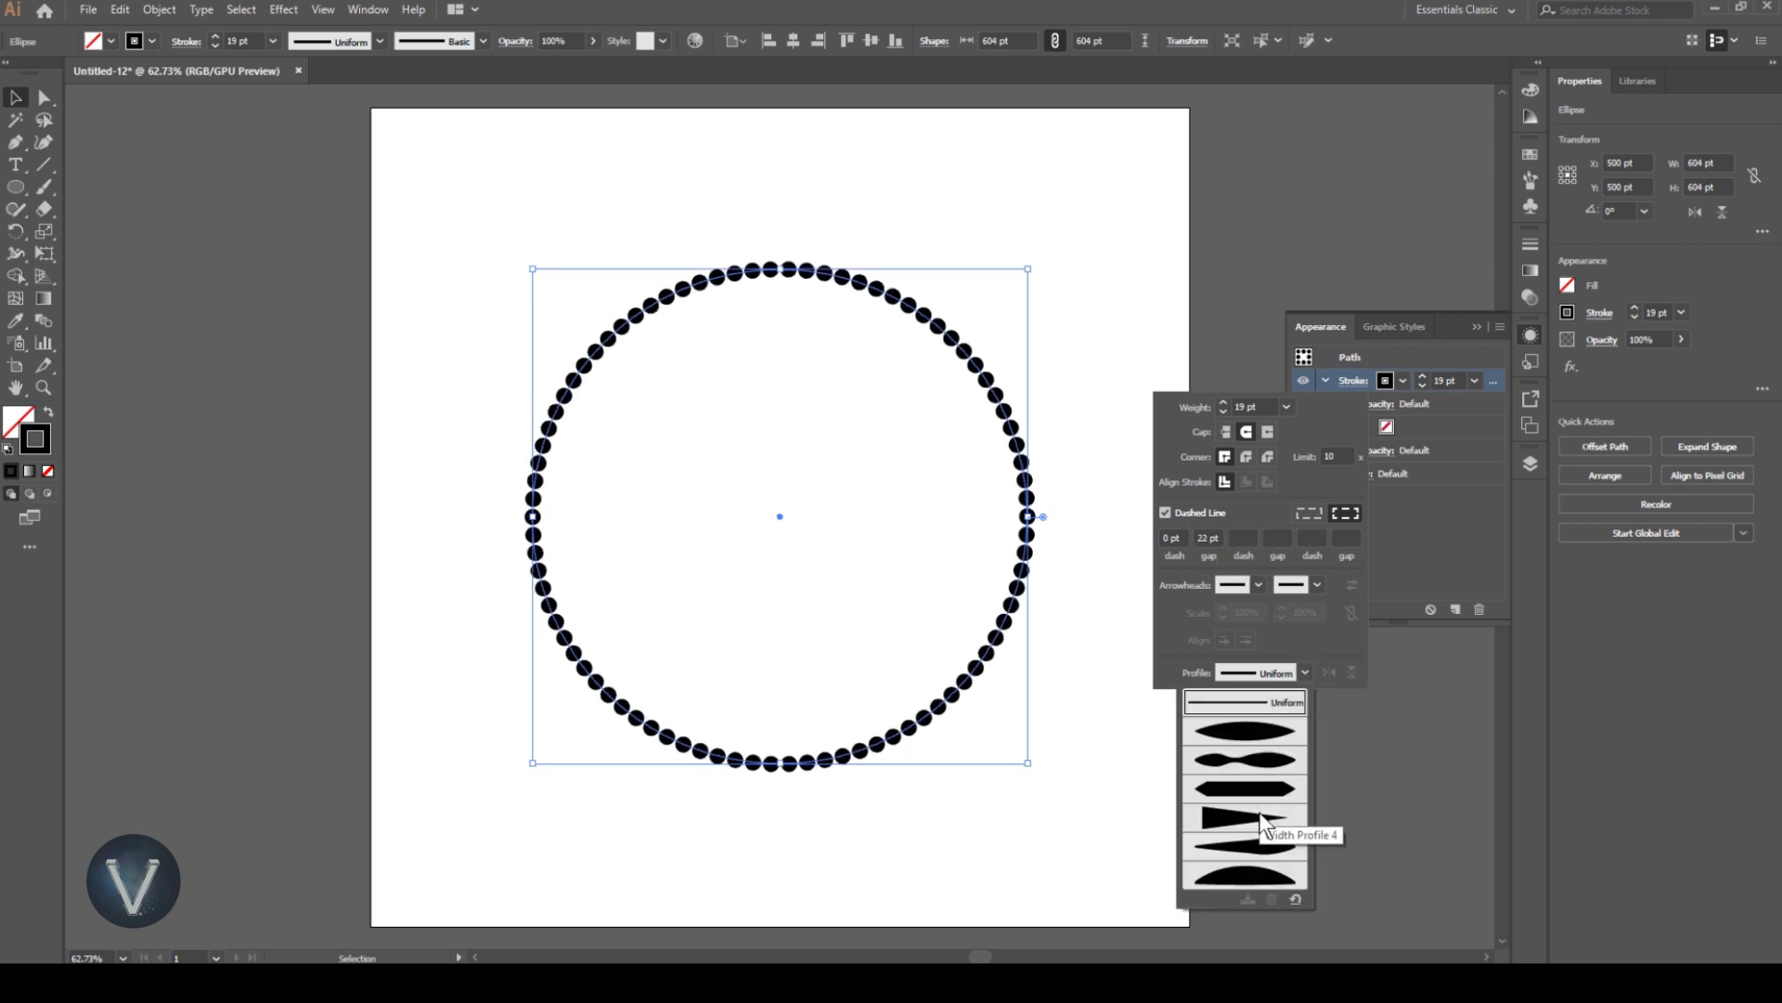
pyautogui.click(1261, 817)
pyautogui.click(1330, 672)
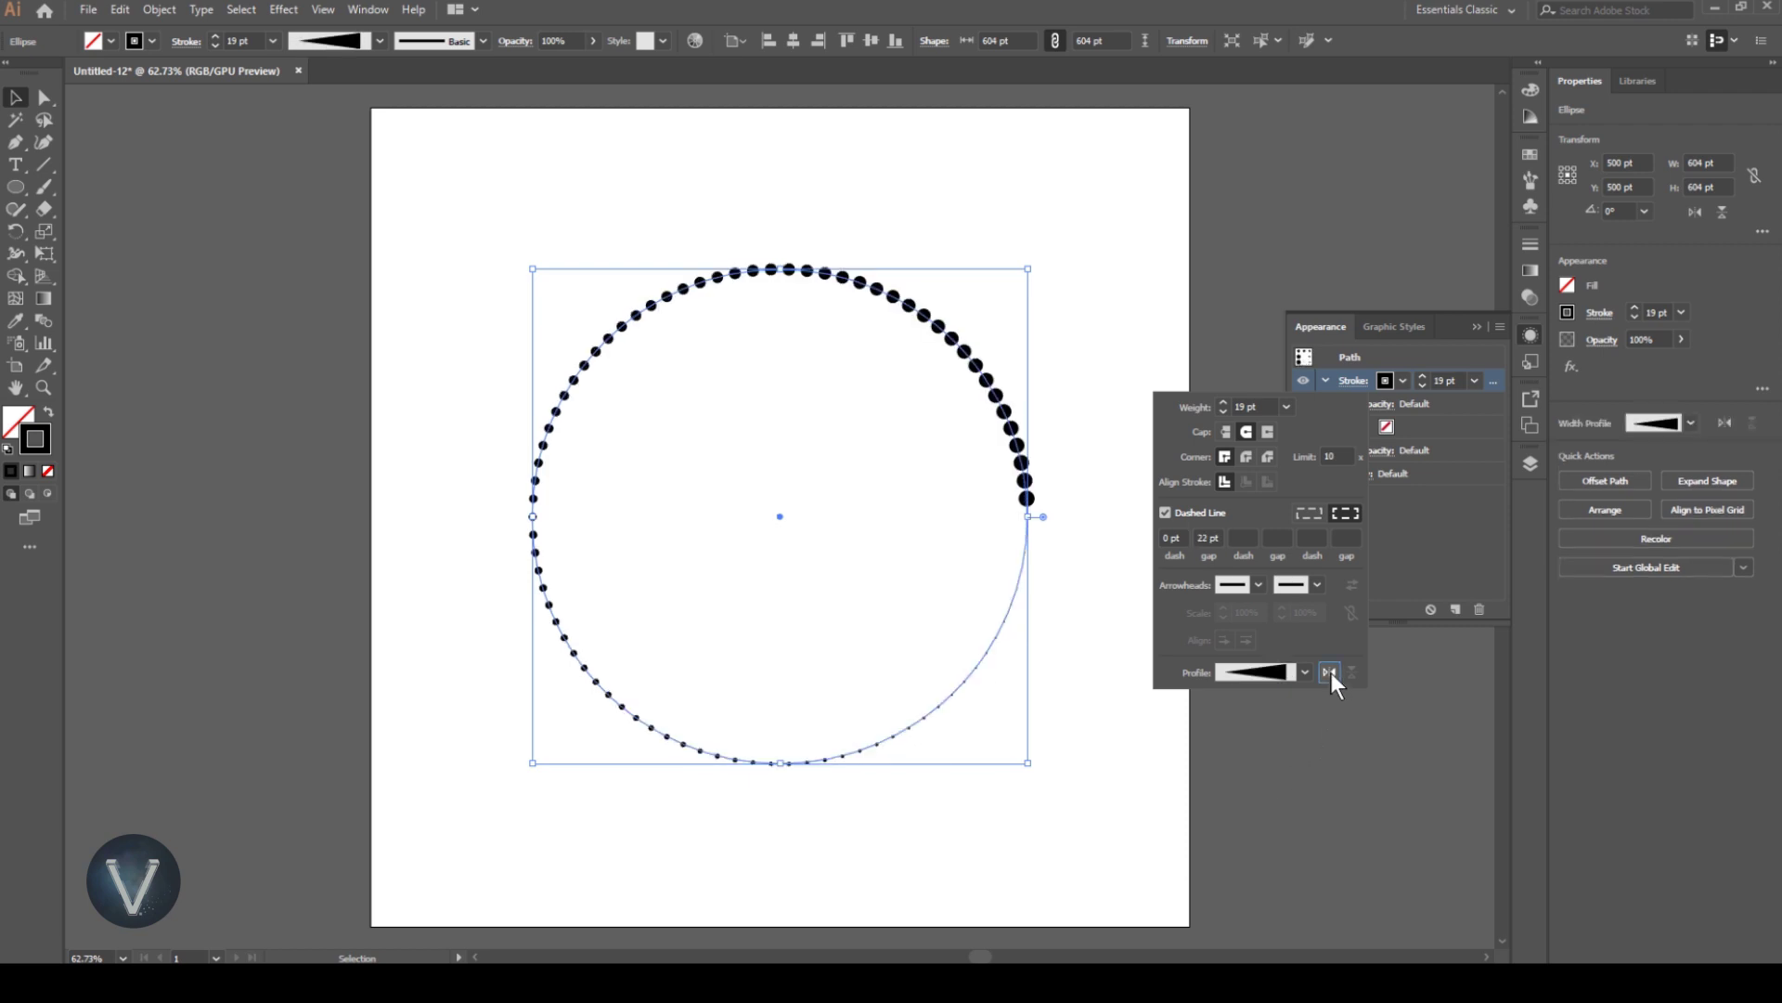
pyautogui.press('Escape')
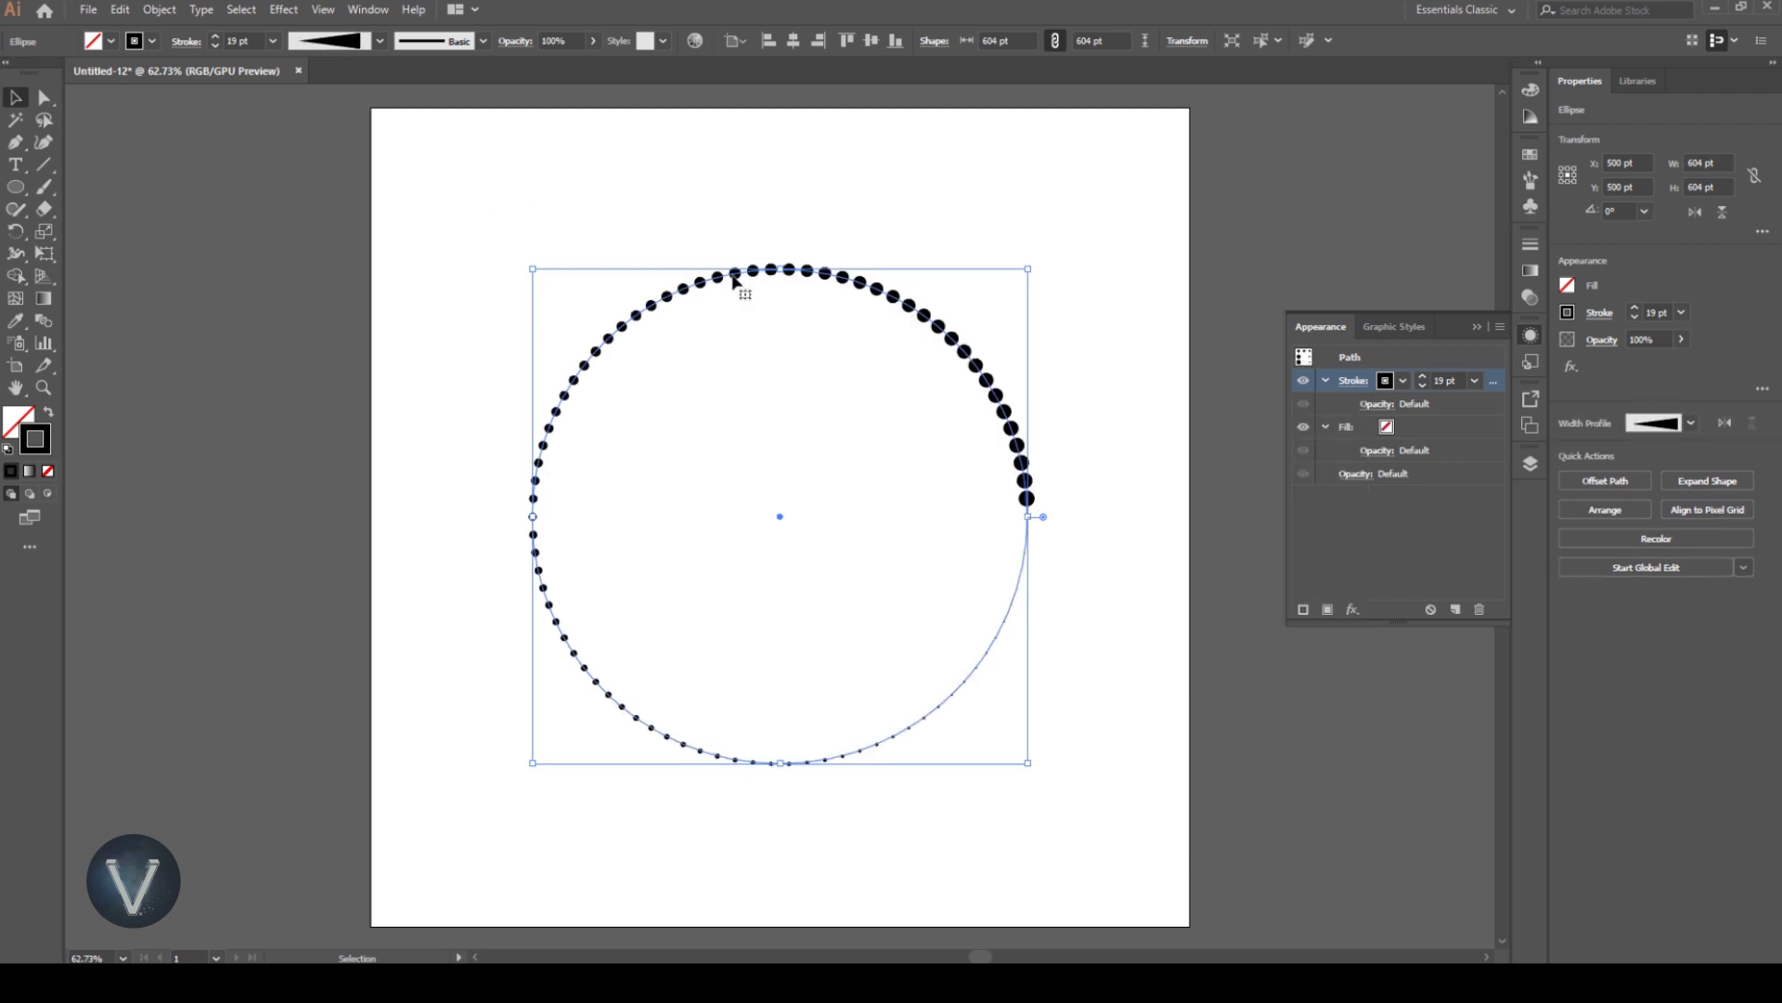
# Add a Transform effect to the circle with live preview on.
pyautogui.click(1474, 327)
pyautogui.click(307, 13)
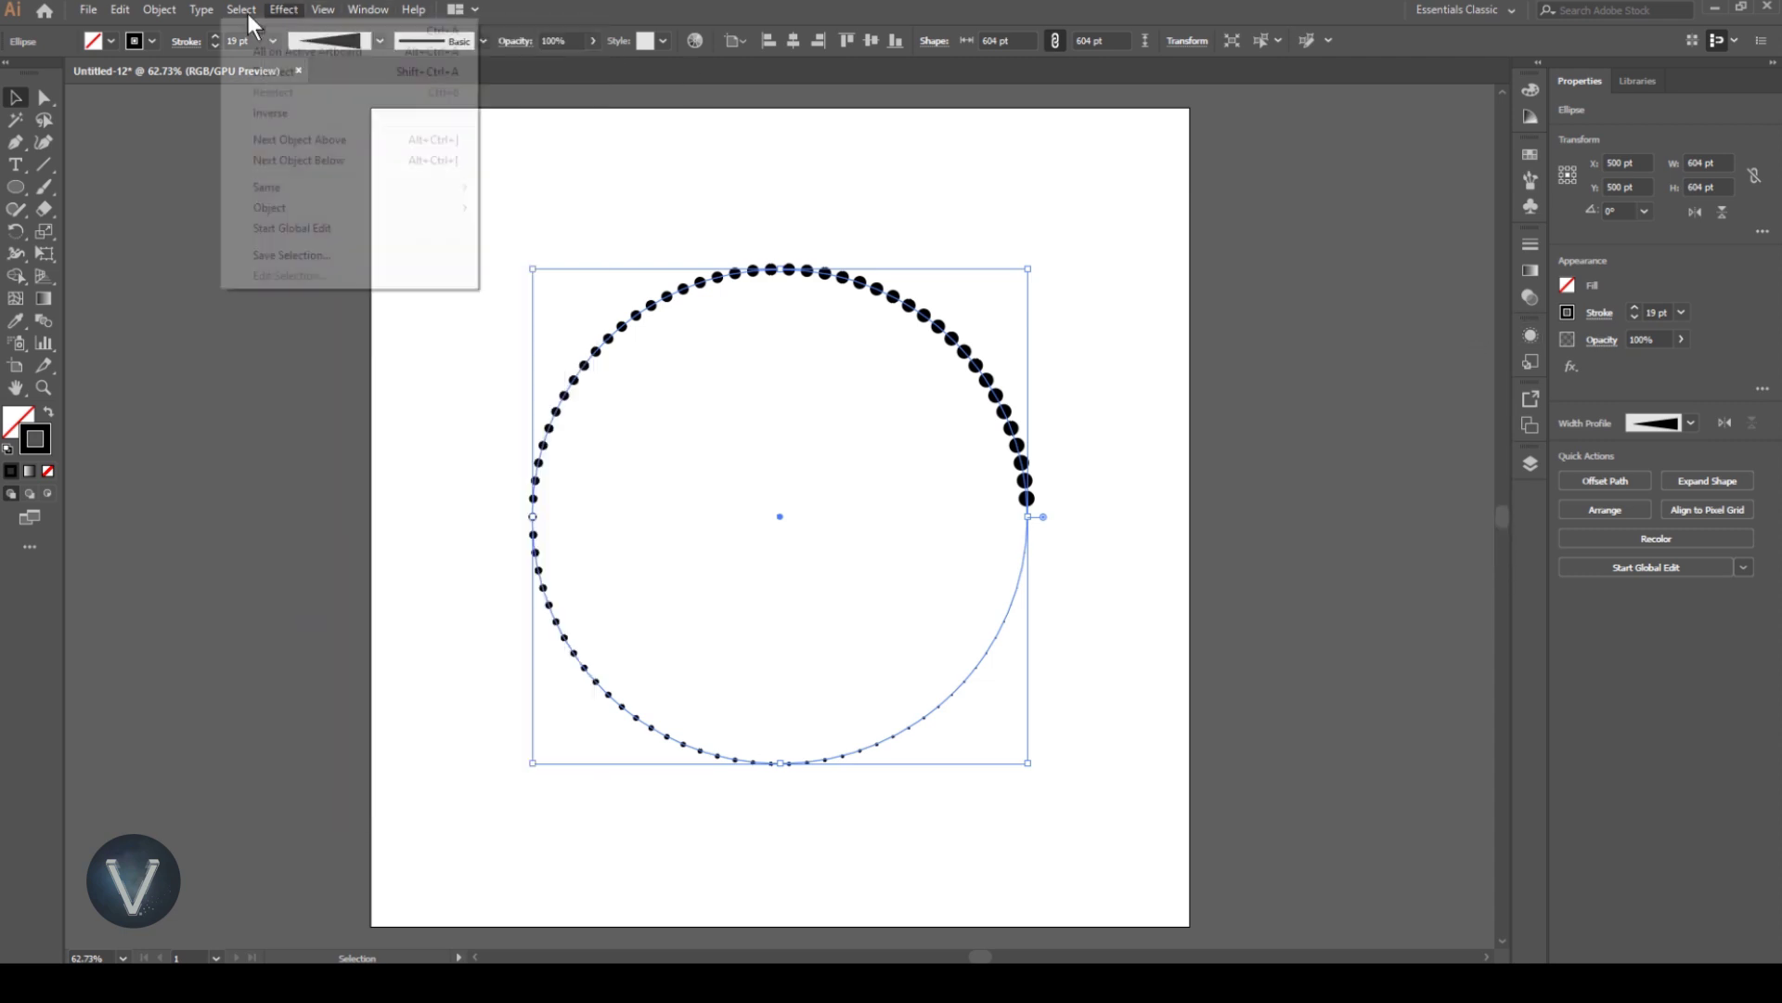
pyautogui.moveTo(342, 160)
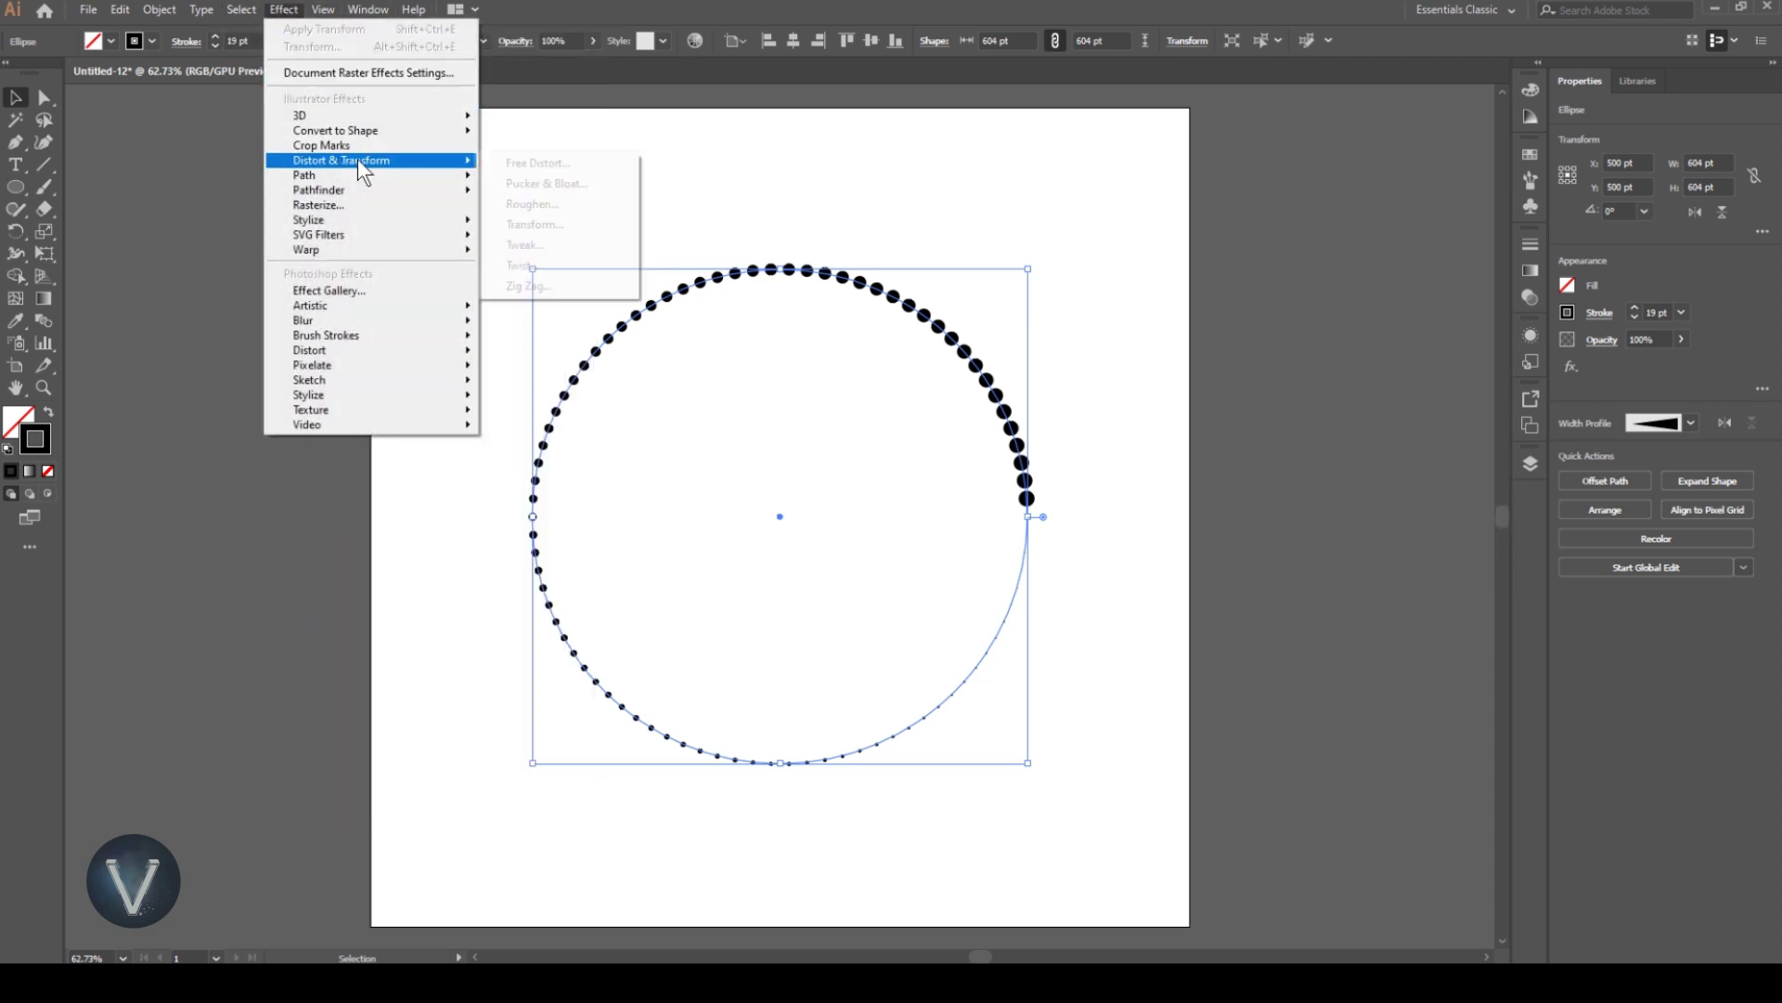
pyautogui.click(549, 224)
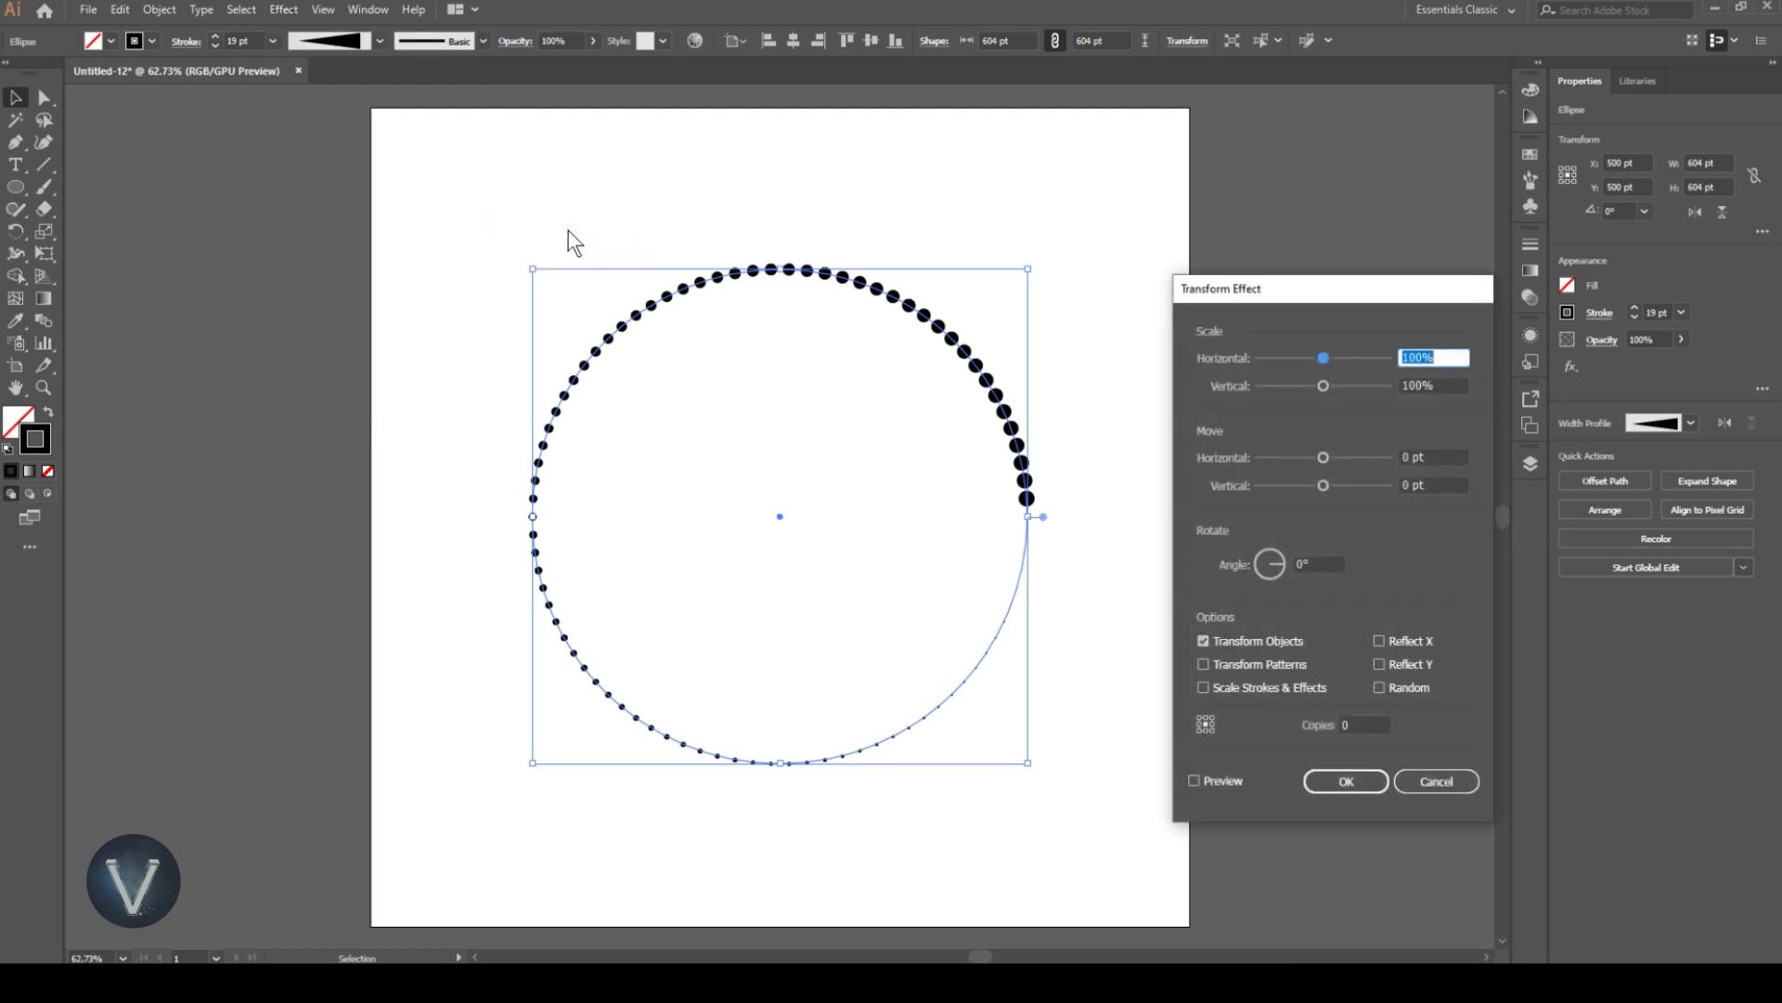
pyautogui.click(1193, 781)
# Scale each transform copy to 93% and rotate it -10°.
pyautogui.click(1421, 357)
pyautogui.press('Down')
pyautogui.press('Down')
pyautogui.press('Down')
pyautogui.press('Down')
pyautogui.press('Down')
pyautogui.press('Down')
pyautogui.press('Down')
pyautogui.click(1428, 384)
pyautogui.press('Down')
pyautogui.press('Down')
pyautogui.press('Down')
pyautogui.press('Down')
pyautogui.press('Down')
pyautogui.press('Down')
pyautogui.press('Down')
pyautogui.click(1313, 563)
pyautogui.press('Down')
pyautogui.press('Down')
pyautogui.press('Down')
pyautogui.press('Down')
pyautogui.press('Down')
pyautogui.press('Down')
pyautogui.press('Down')
pyautogui.press('Down')
pyautogui.press('Down')
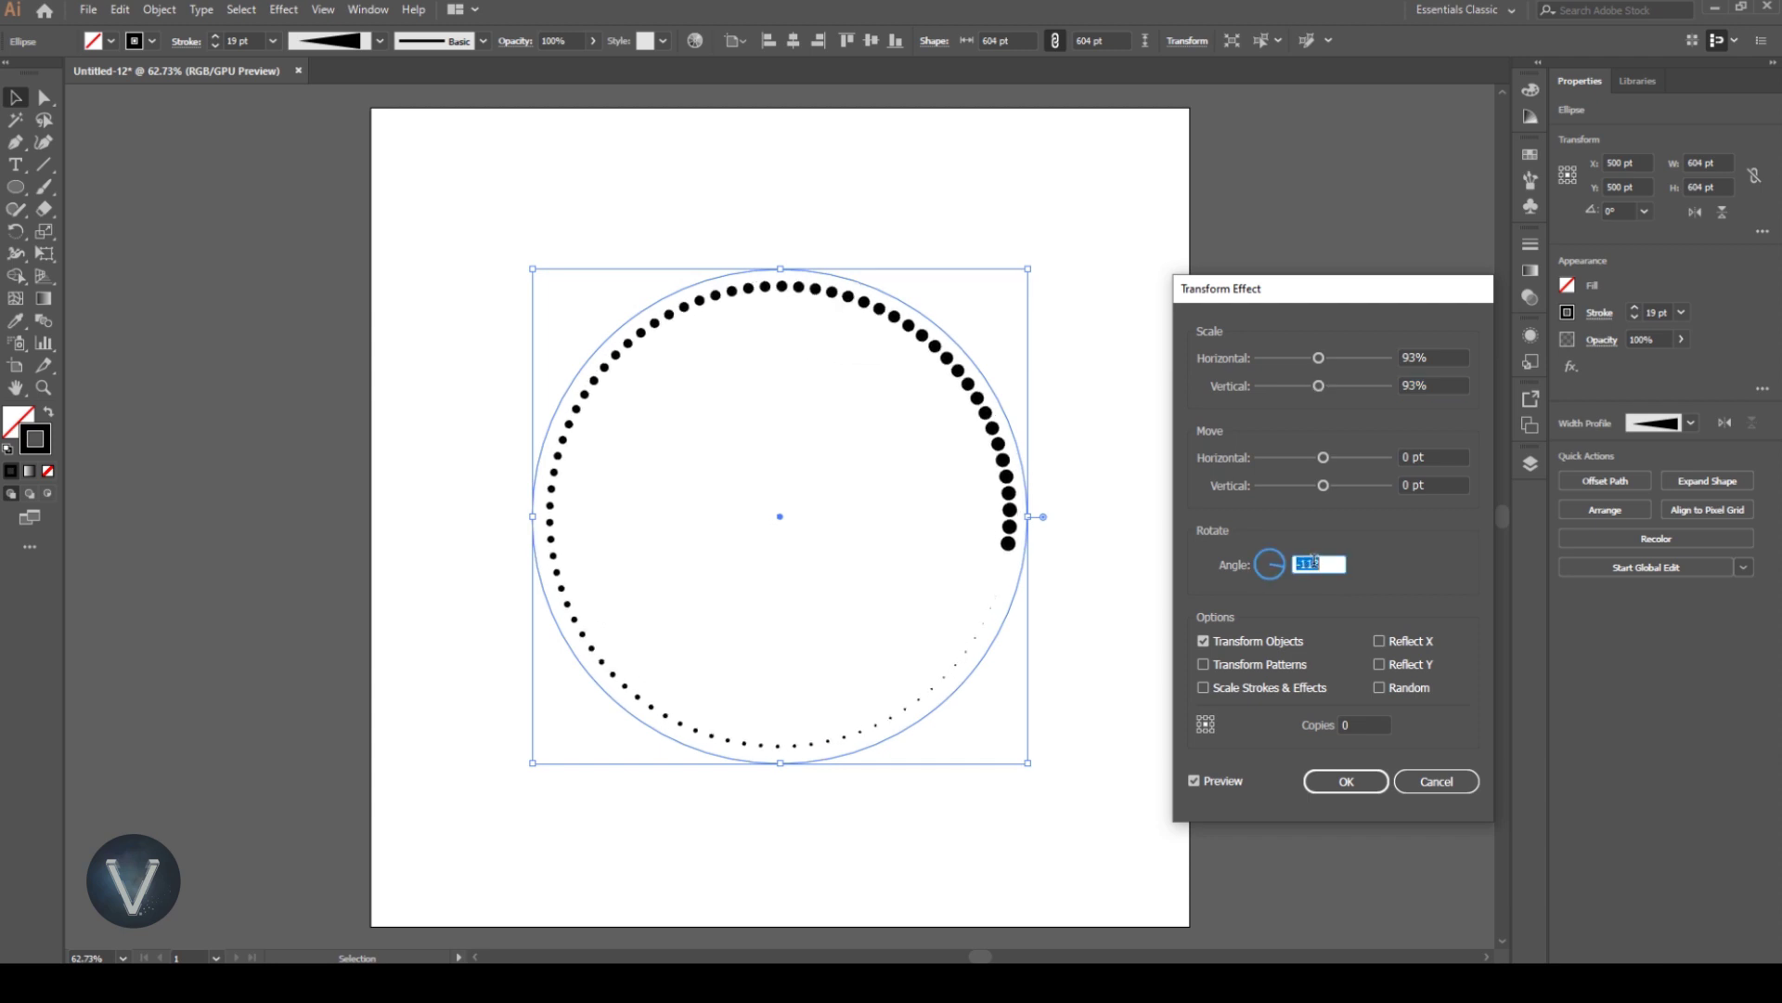
# Raise the transform copies to 28, apply the effect, and deselect the spiral.
pyautogui.click(1353, 723)
pyautogui.press('Up')
pyautogui.press('Up')
pyautogui.press('Up')
pyautogui.press('Up')
pyautogui.press('Up')
pyautogui.press('Up')
pyautogui.press('Up')
pyautogui.press('Up')
pyautogui.press('Up')
pyautogui.press('Up')
pyautogui.press('Up')
pyautogui.press('Up')
pyautogui.press('Up')
pyautogui.press('Up')
pyautogui.press('Up')
pyautogui.press('Up')
pyautogui.press('Up')
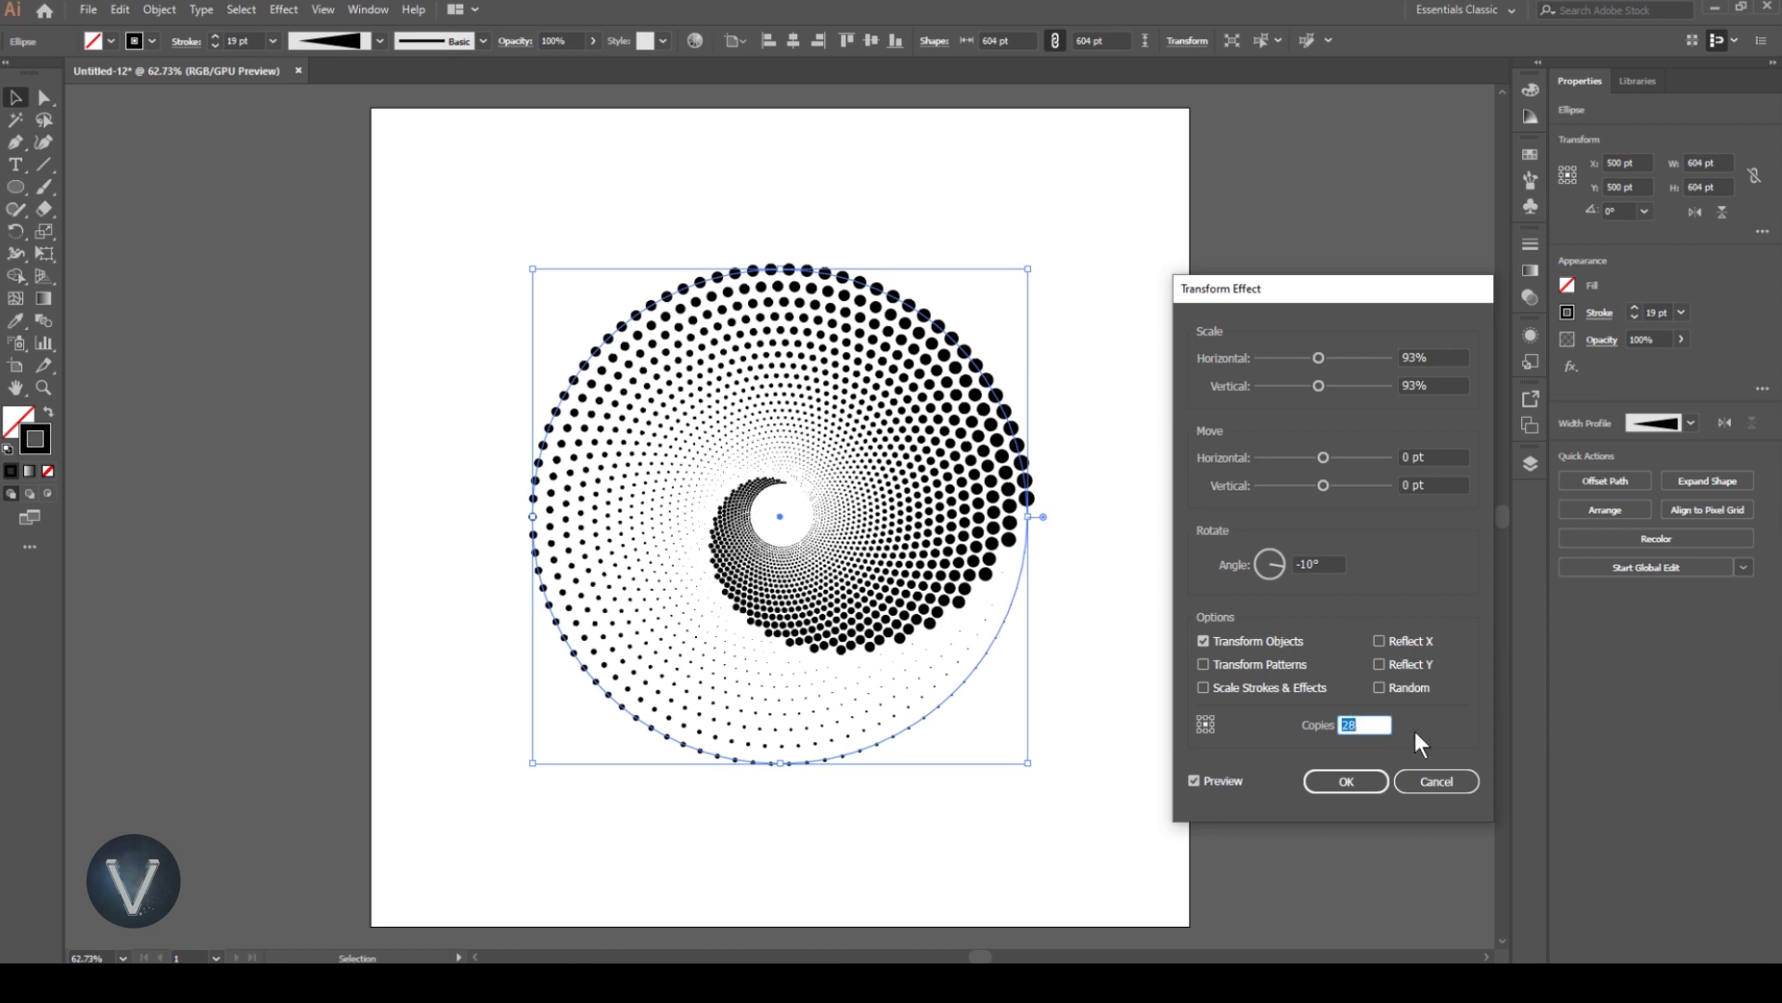
pyautogui.click(1363, 780)
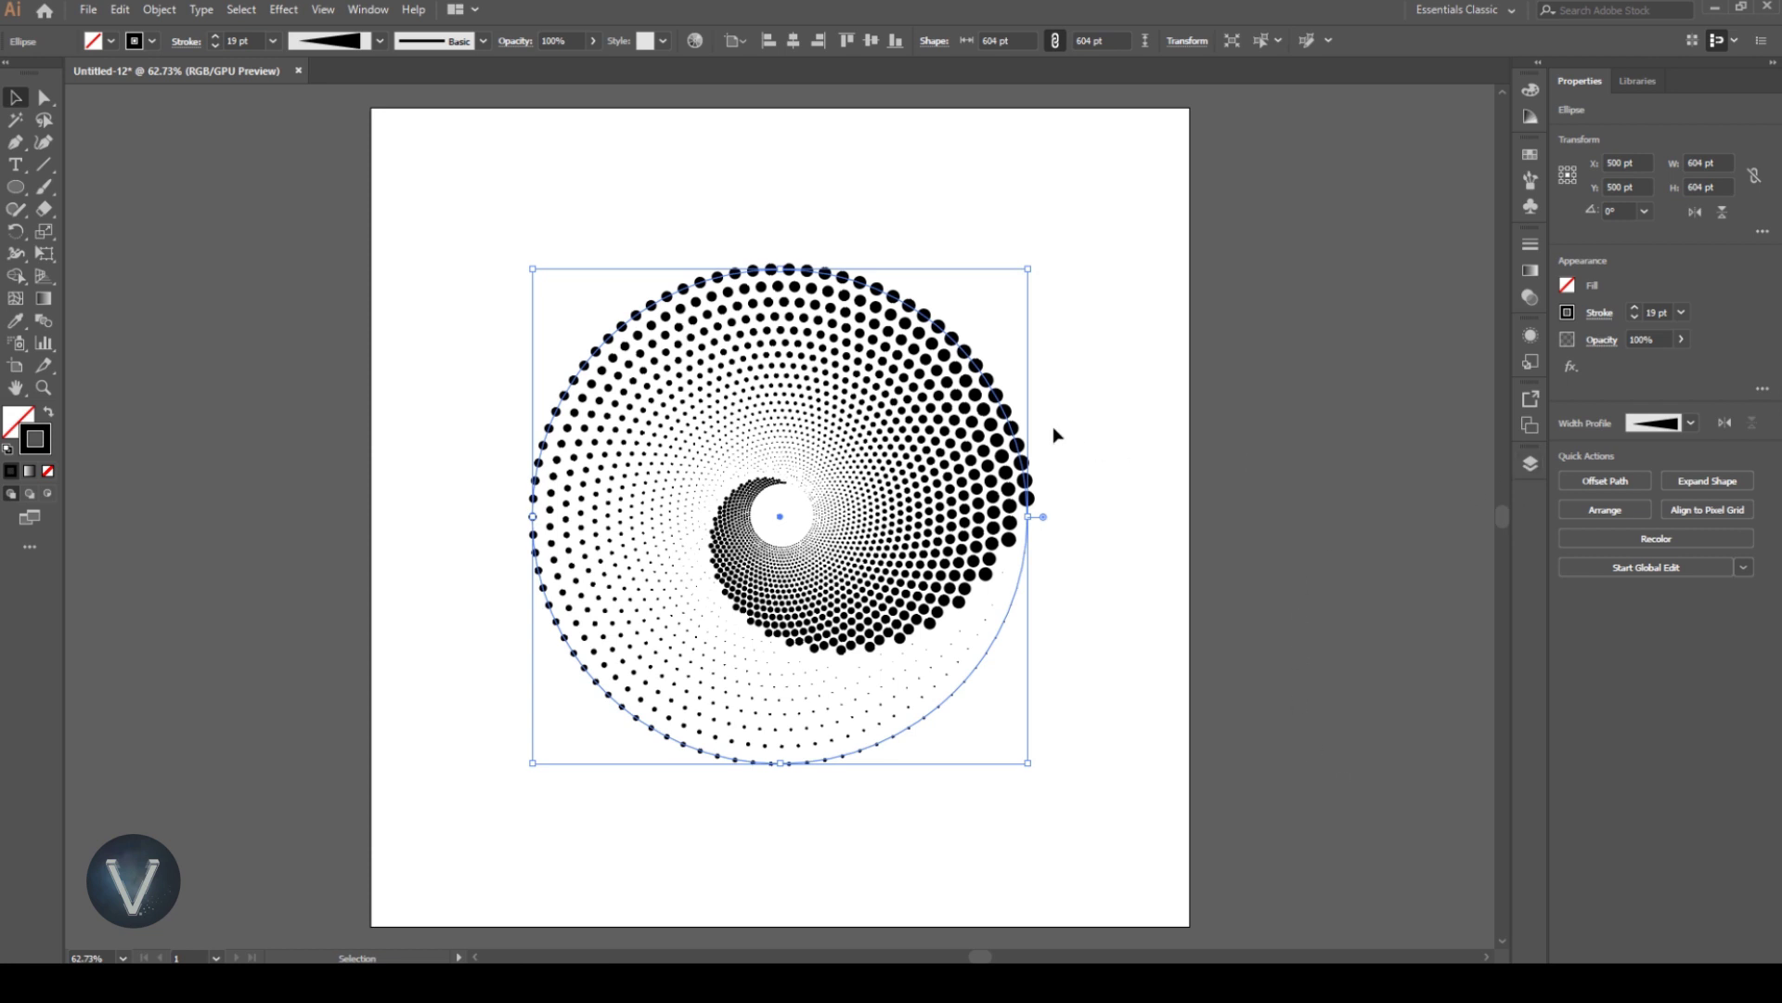
pyautogui.click(1080, 434)
pyautogui.click(1530, 462)
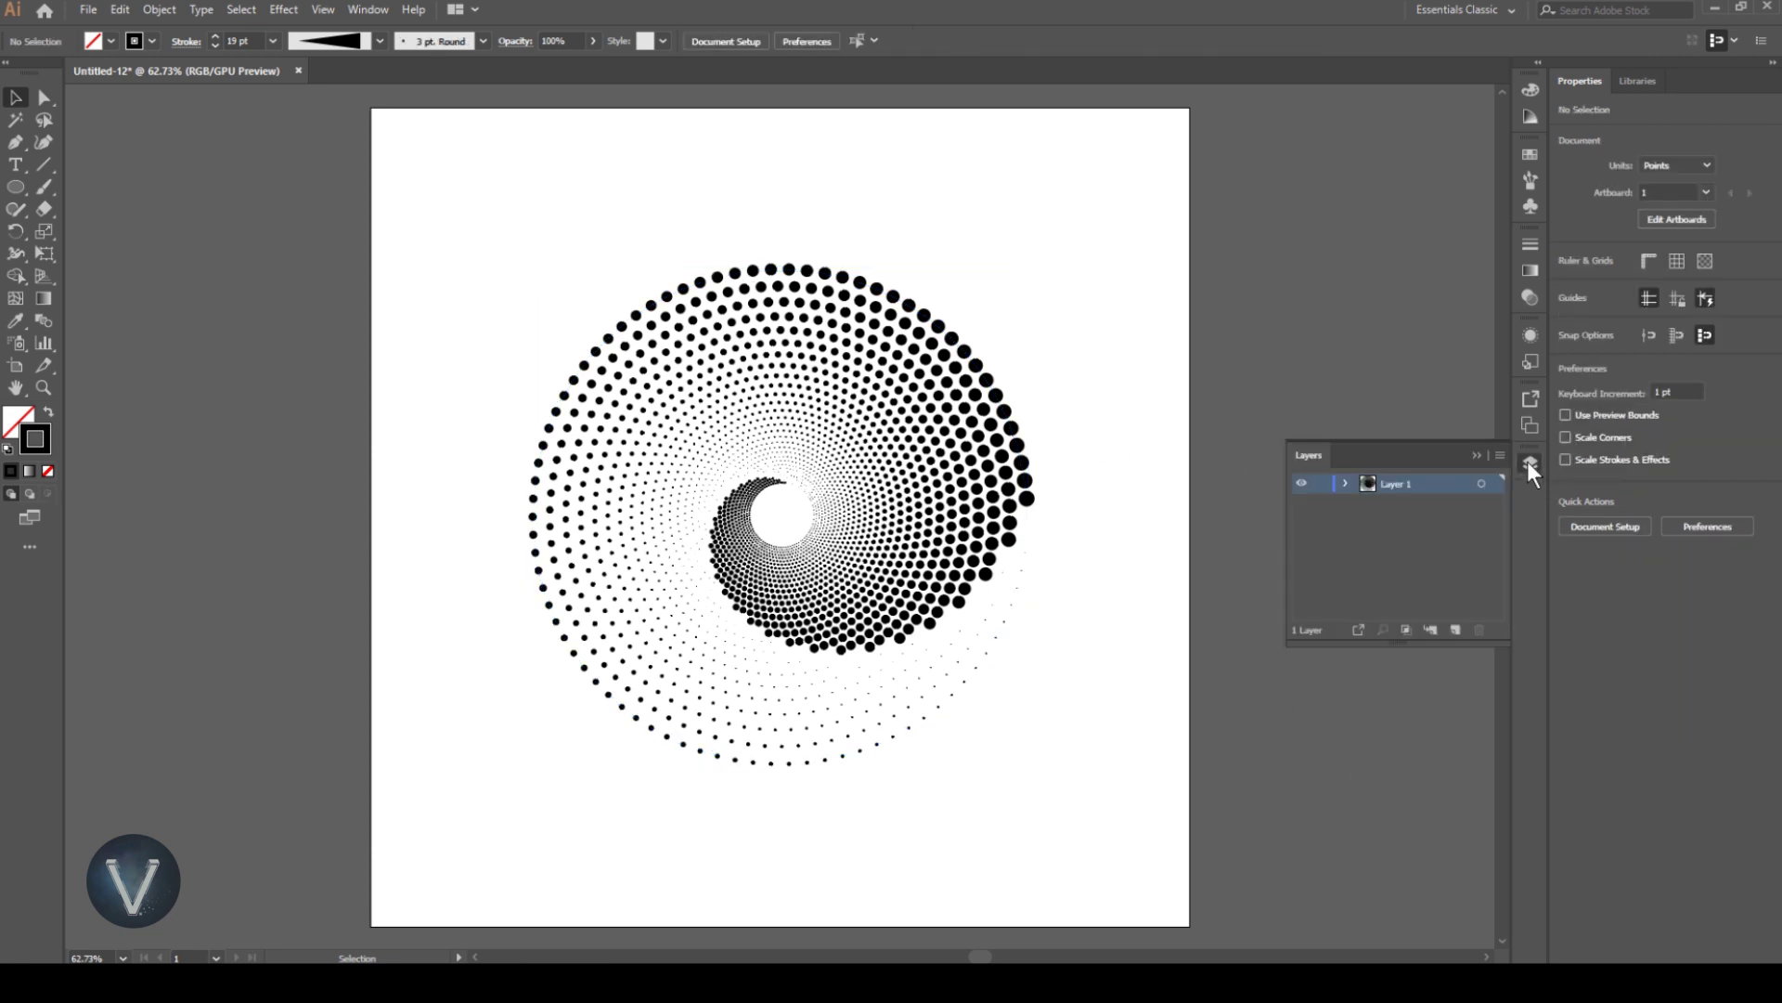
# Add a new layer below Layer 1 holding a solid black, artboard-sized rectangle.
pyautogui.click(1454, 630)
pyautogui.moveTo(1423, 481); pyautogui.dragTo(1426, 516)
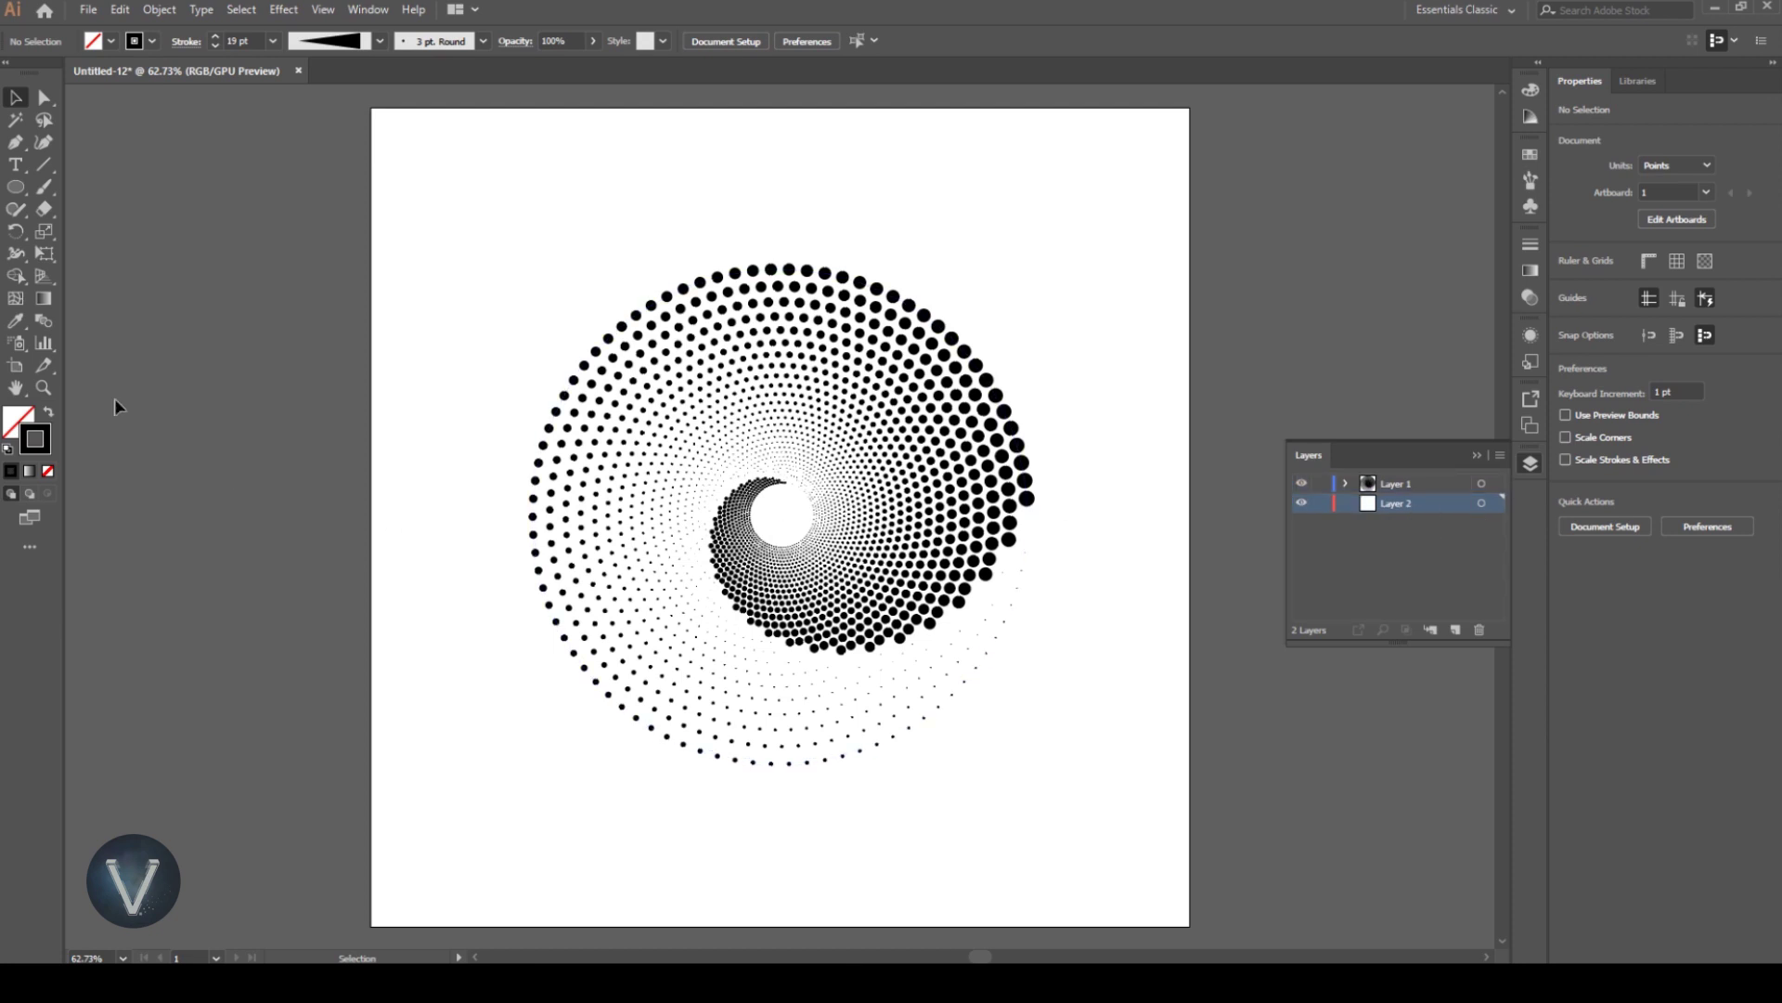
pyautogui.moveTo(15, 186); pyautogui.dragTo(102, 187)
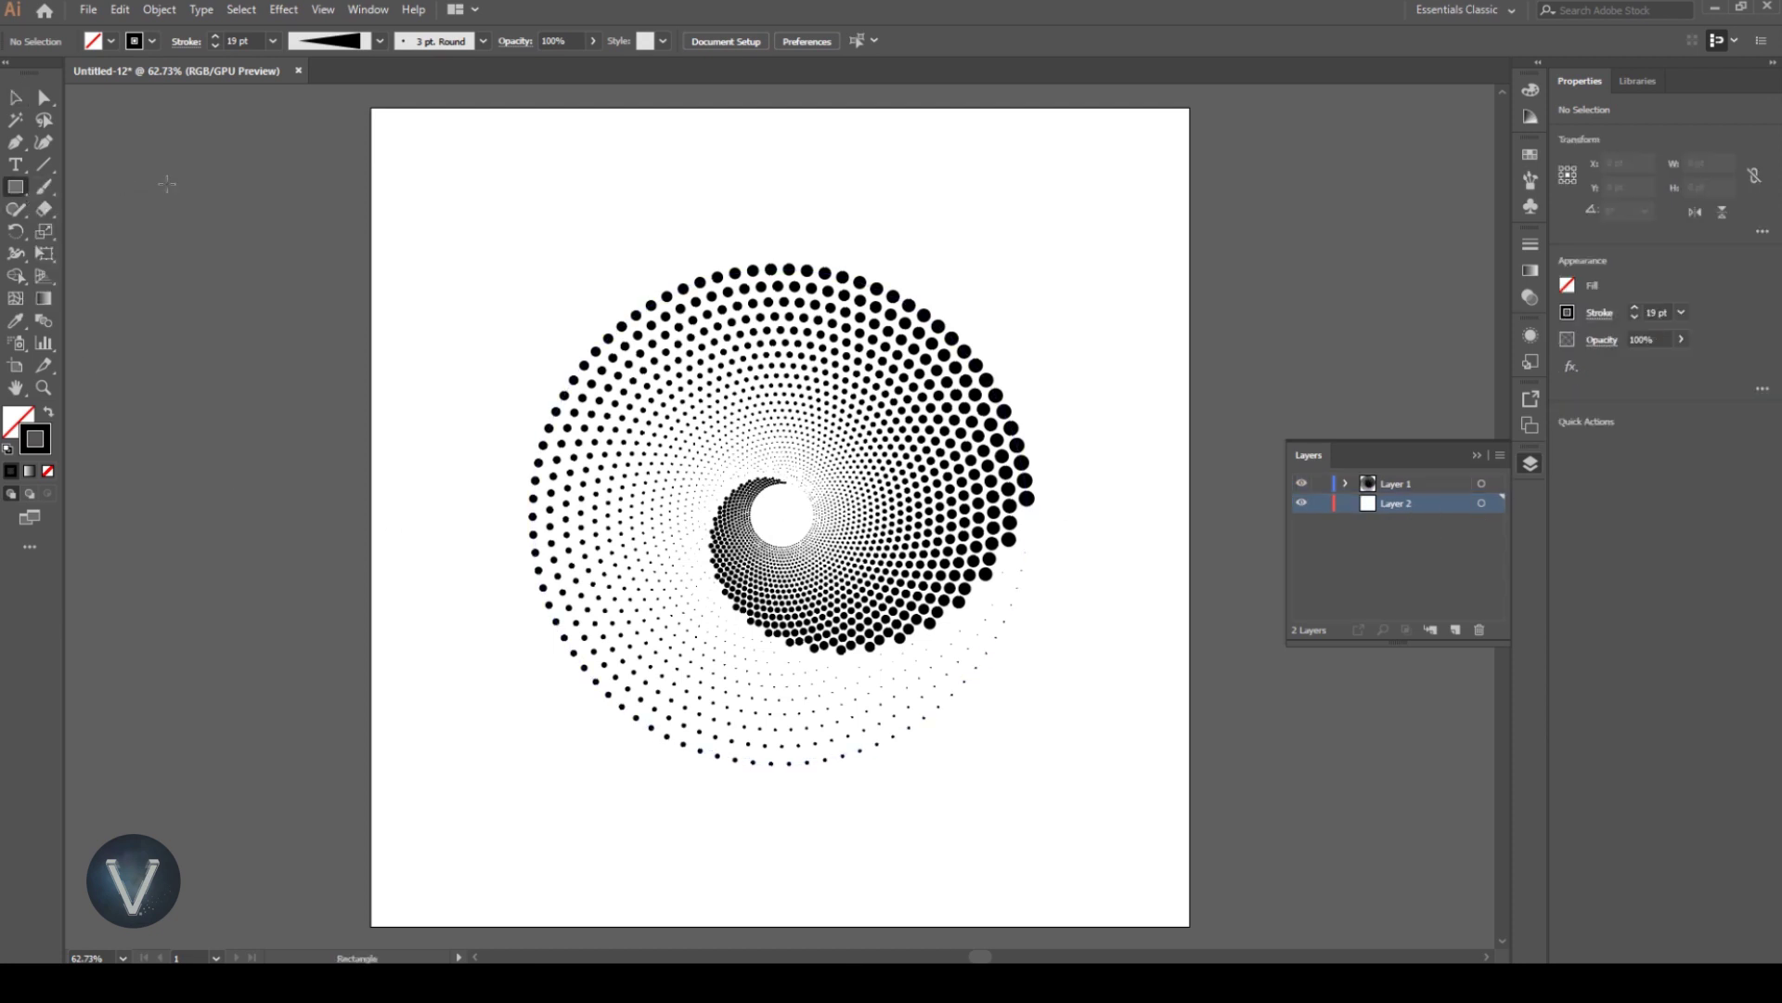
pyautogui.moveTo(371, 108); pyautogui.dragTo(1189, 925)
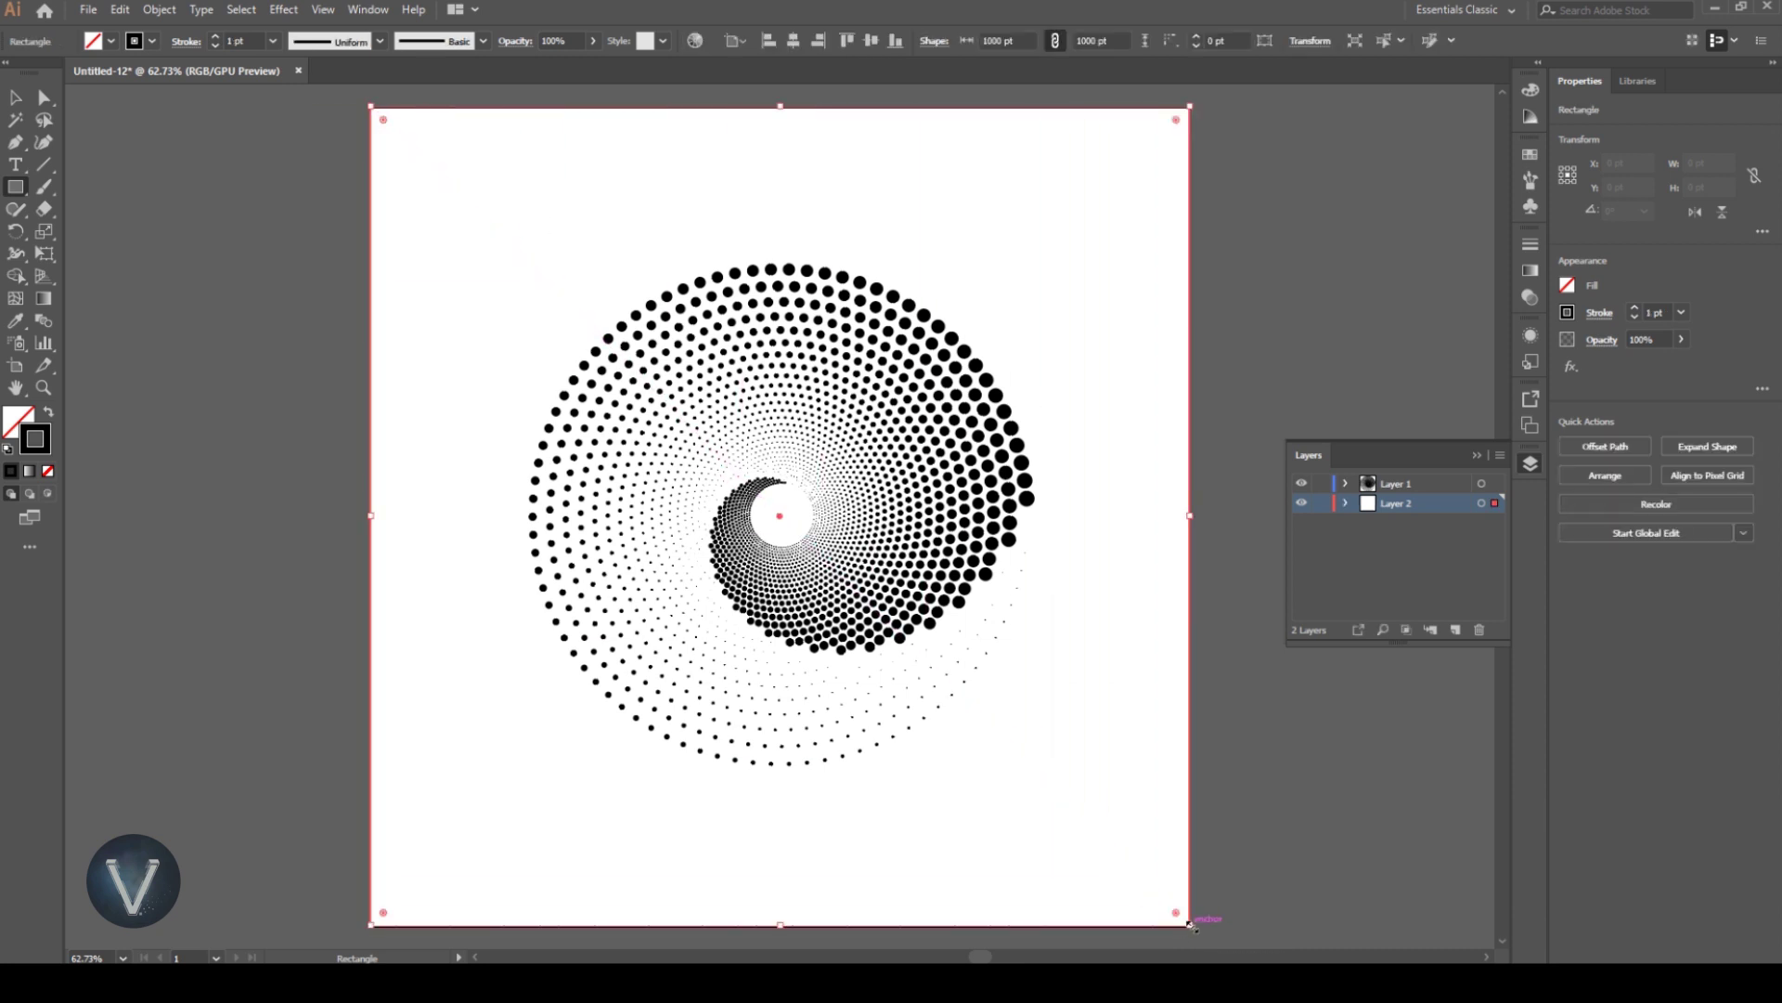
pyautogui.click(49, 414)
# Fill the background rectangle with a white-to-black gradient.
pyautogui.hotkey('ctrl', 'F9')
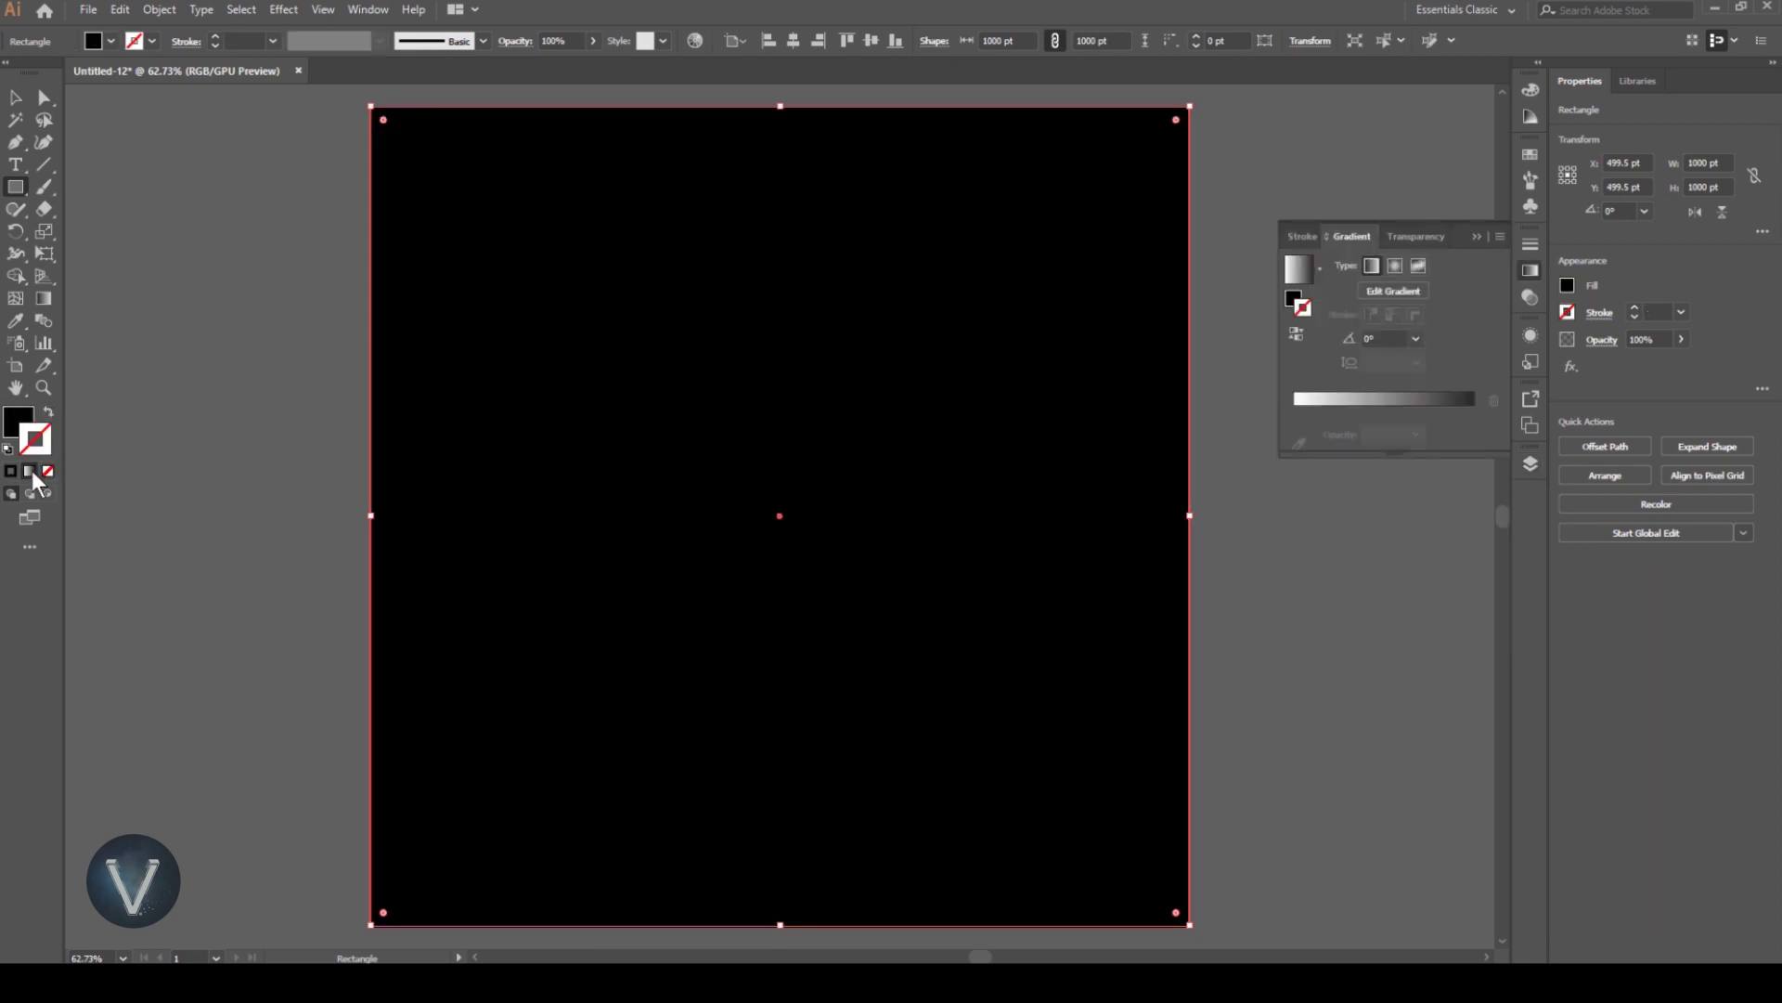
pyautogui.click(18, 427)
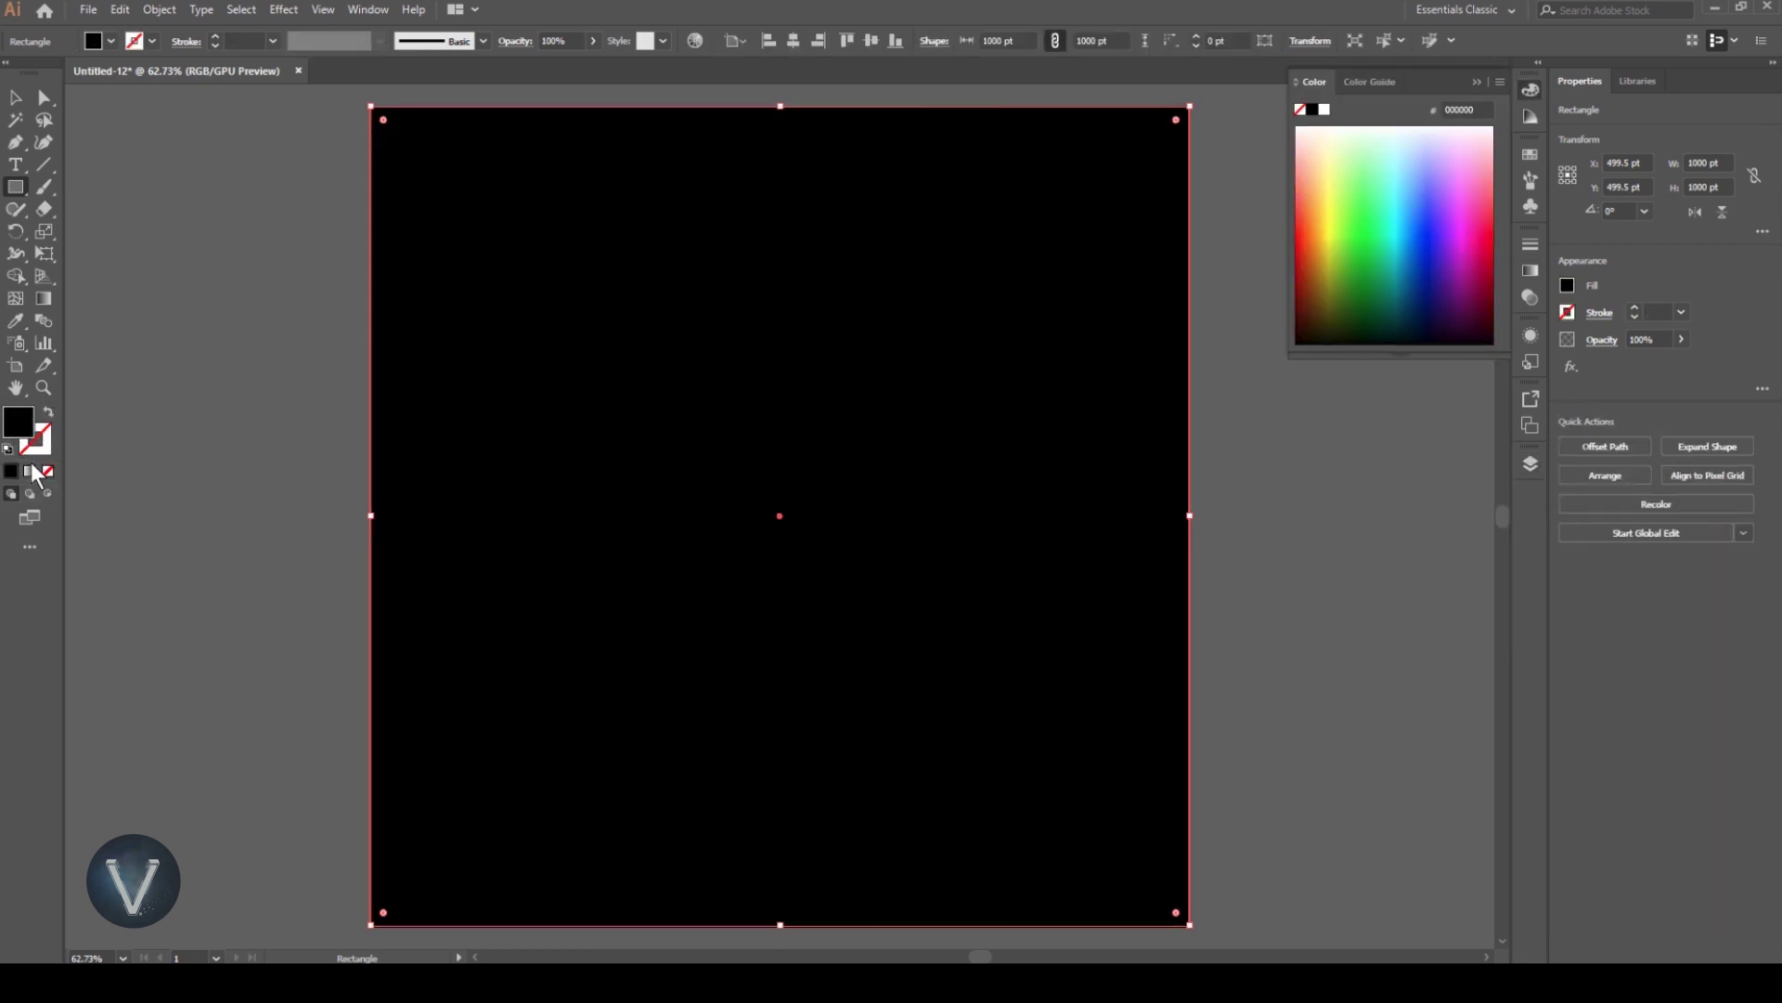
pyautogui.click(30, 471)
pyautogui.press('v')
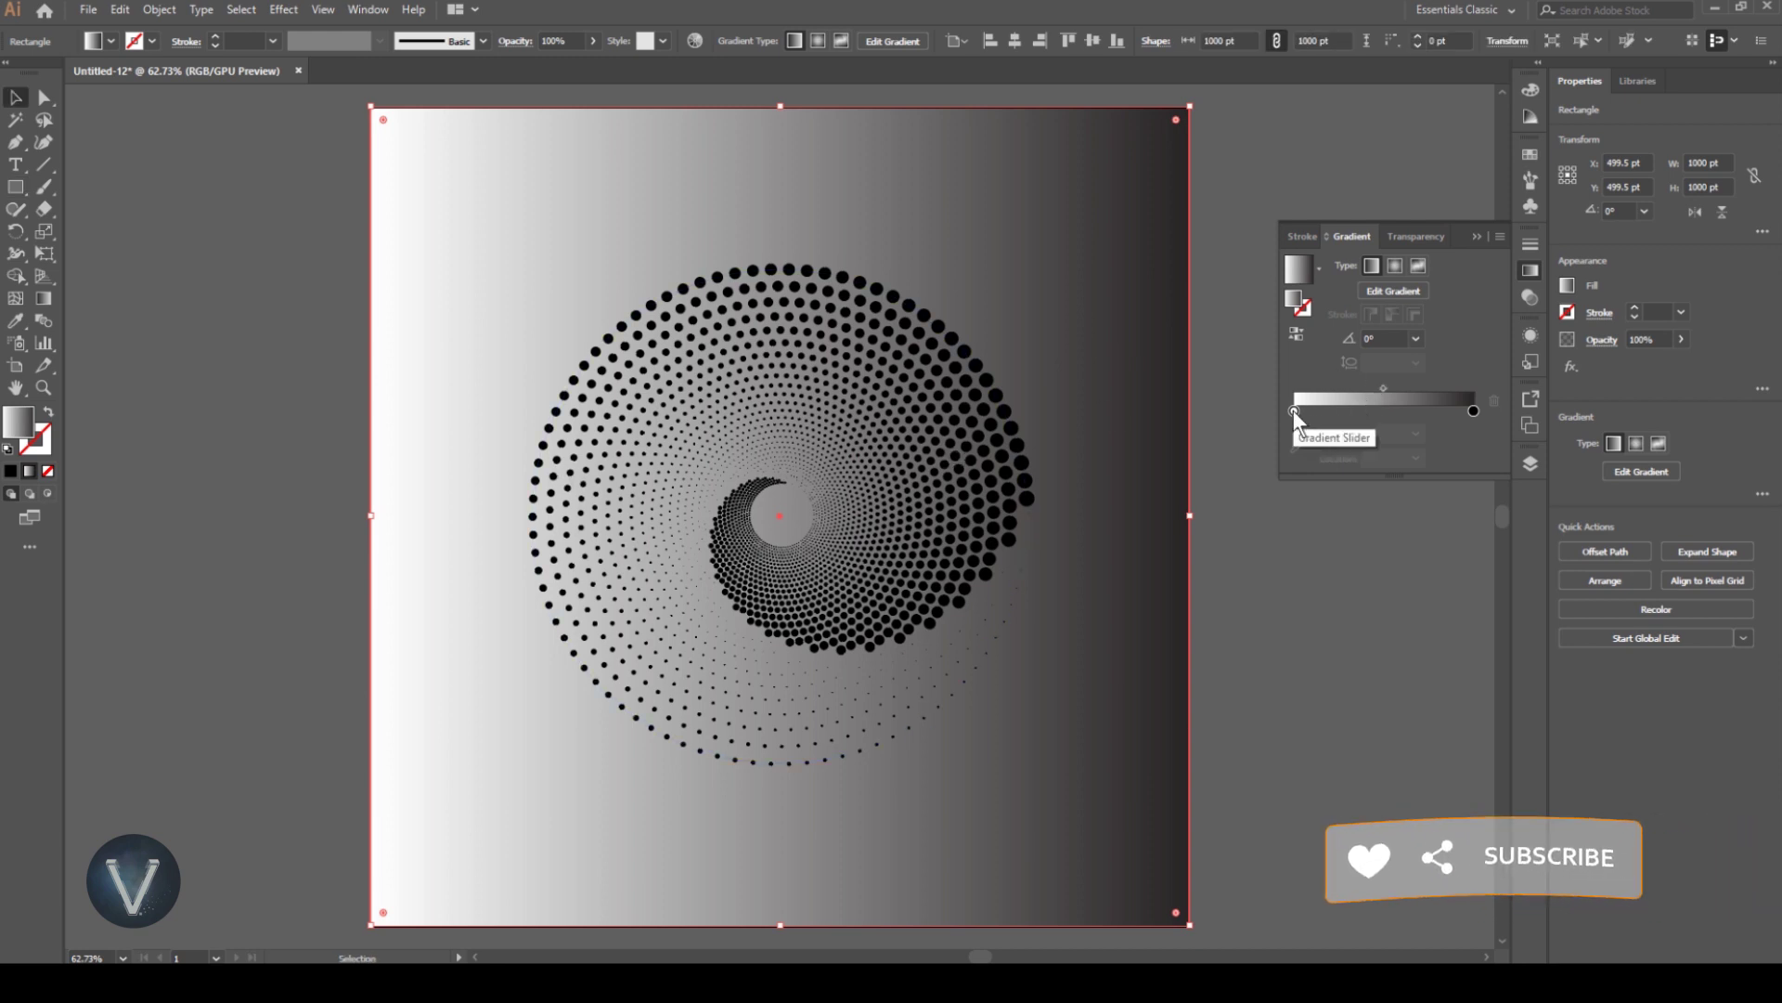
# Apply the Purple, Orange gradient preset and set its left stop to dark navy 00066A.
pyautogui.click(1318, 270)
pyautogui.click(1217, 364)
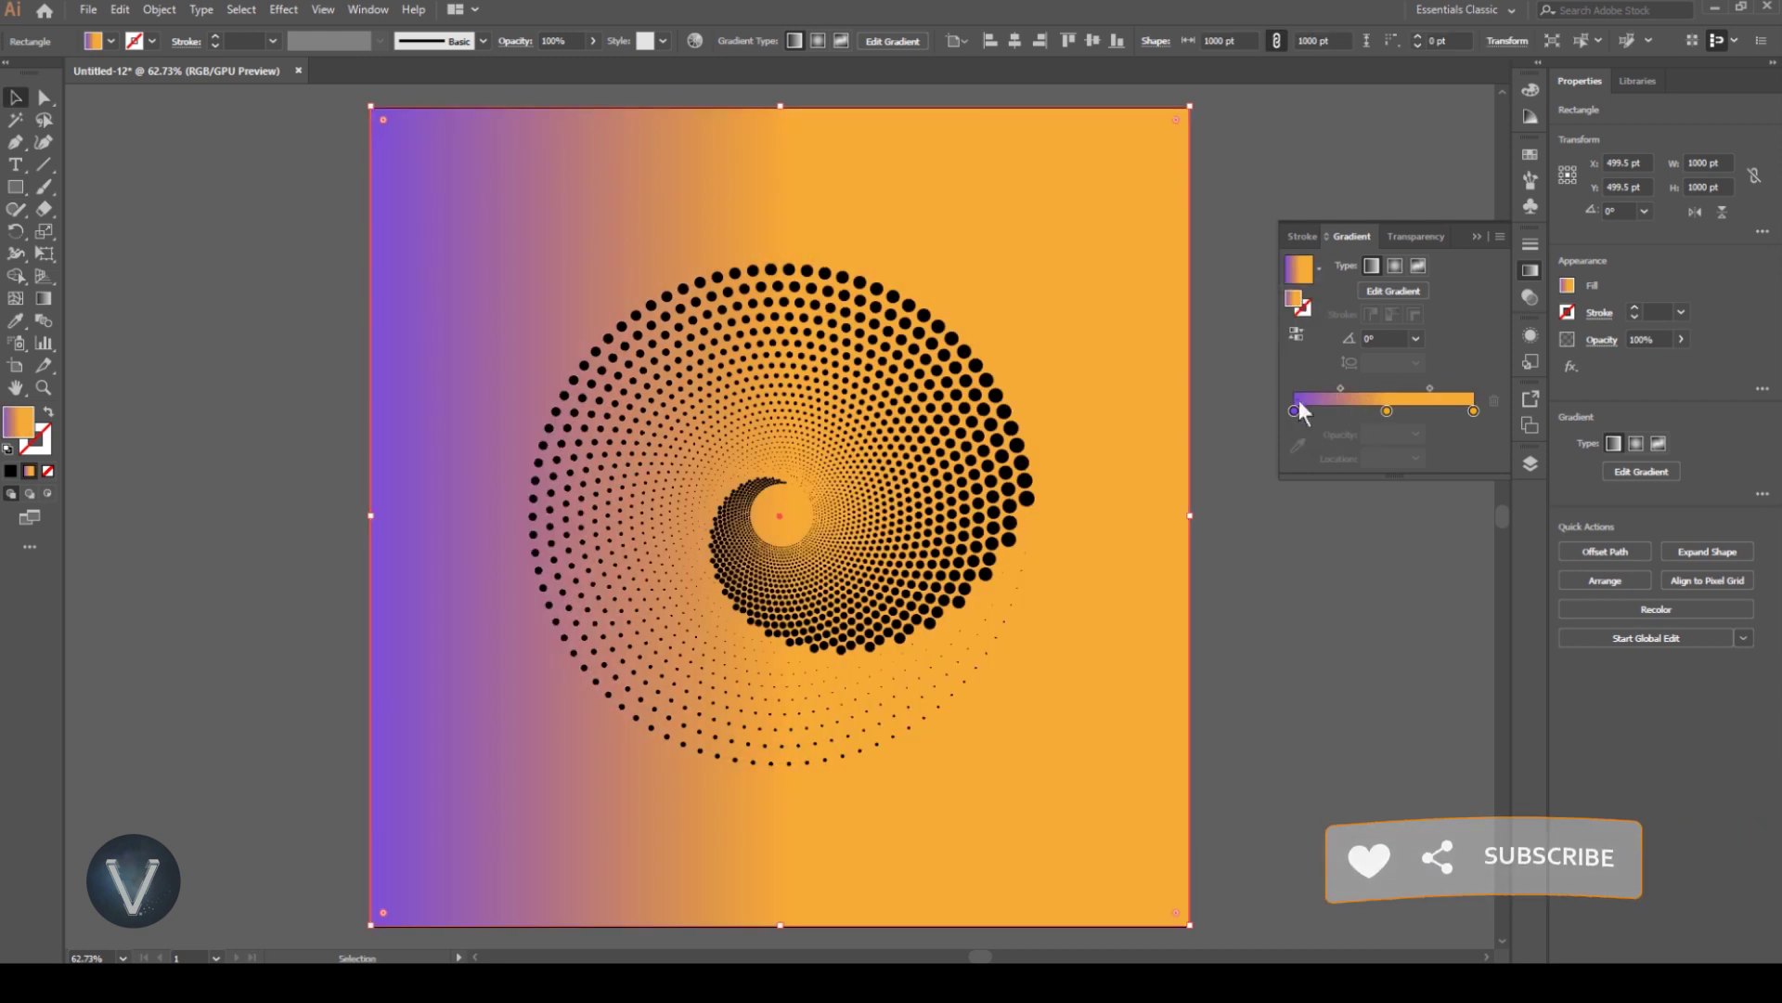
pyautogui.doubleClick(1294, 410)
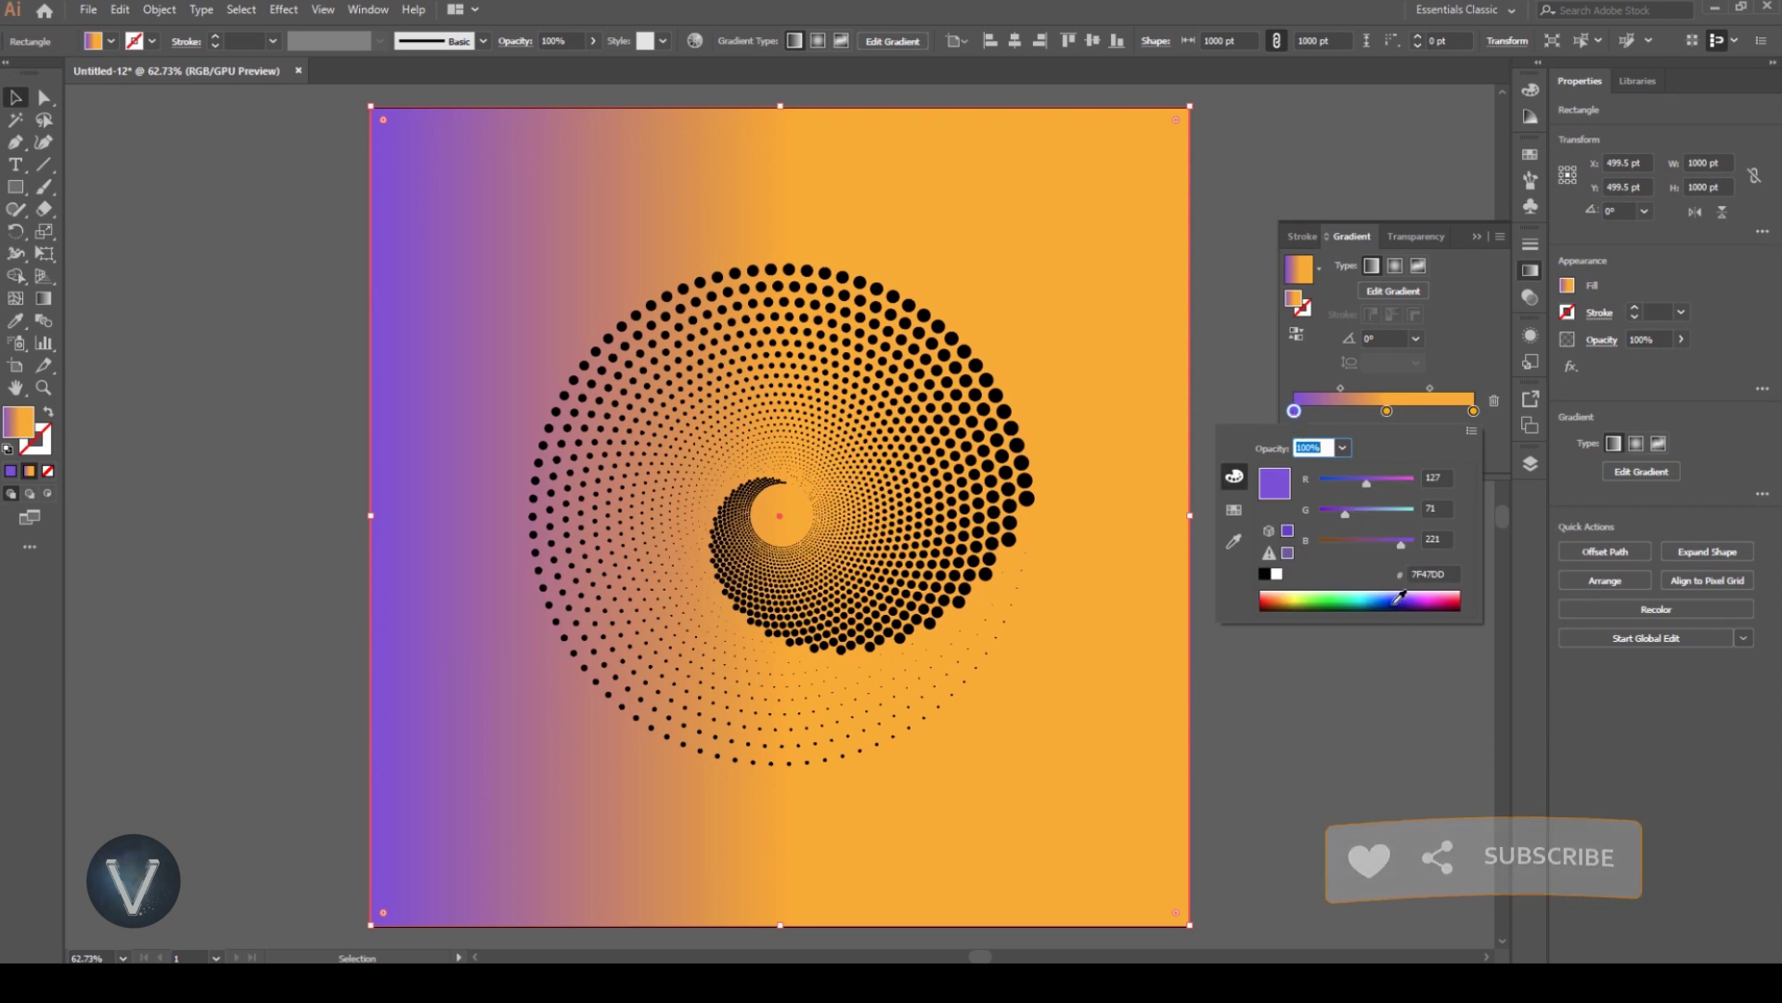
pyautogui.doubleClick(1429, 573)
pyautogui.write('00066A')
pyautogui.press('Return')
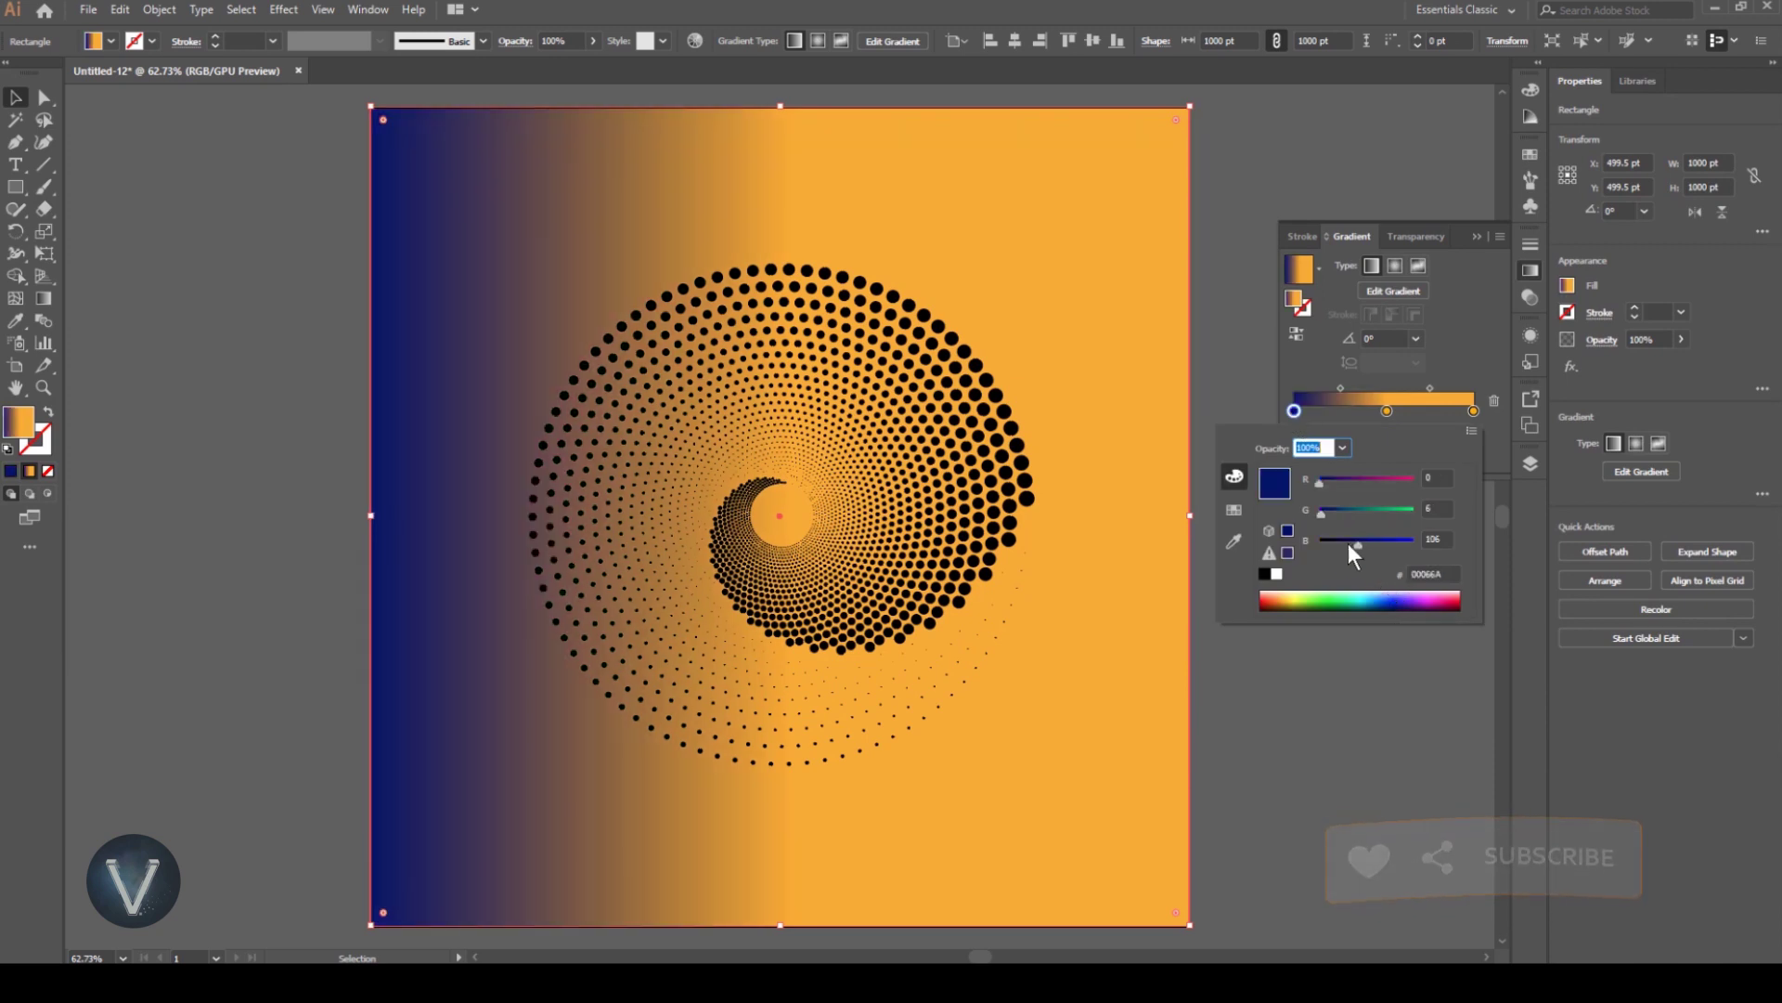
pyautogui.moveTo(1357, 544); pyautogui.dragTo(1332, 542)
pyautogui.click(1456, 358)
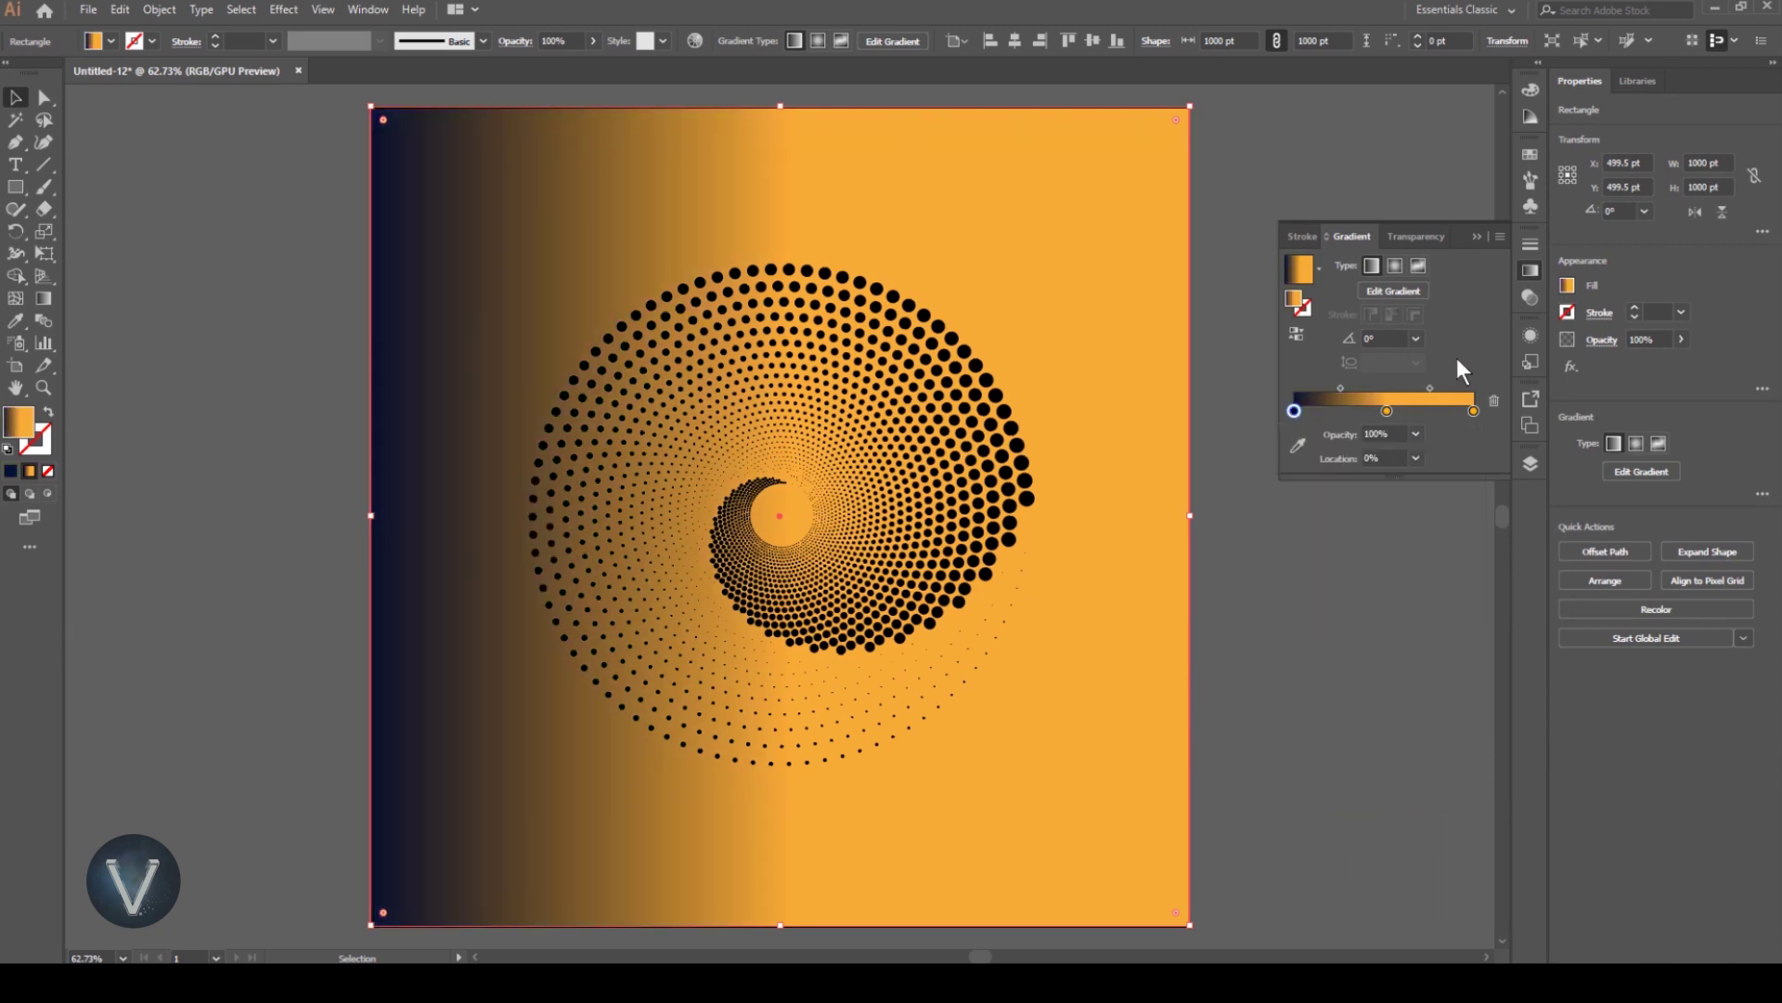
# Delete the middle gradient stop and make the right stop blue.
pyautogui.moveTo(1387, 411); pyautogui.dragTo(1389, 443)
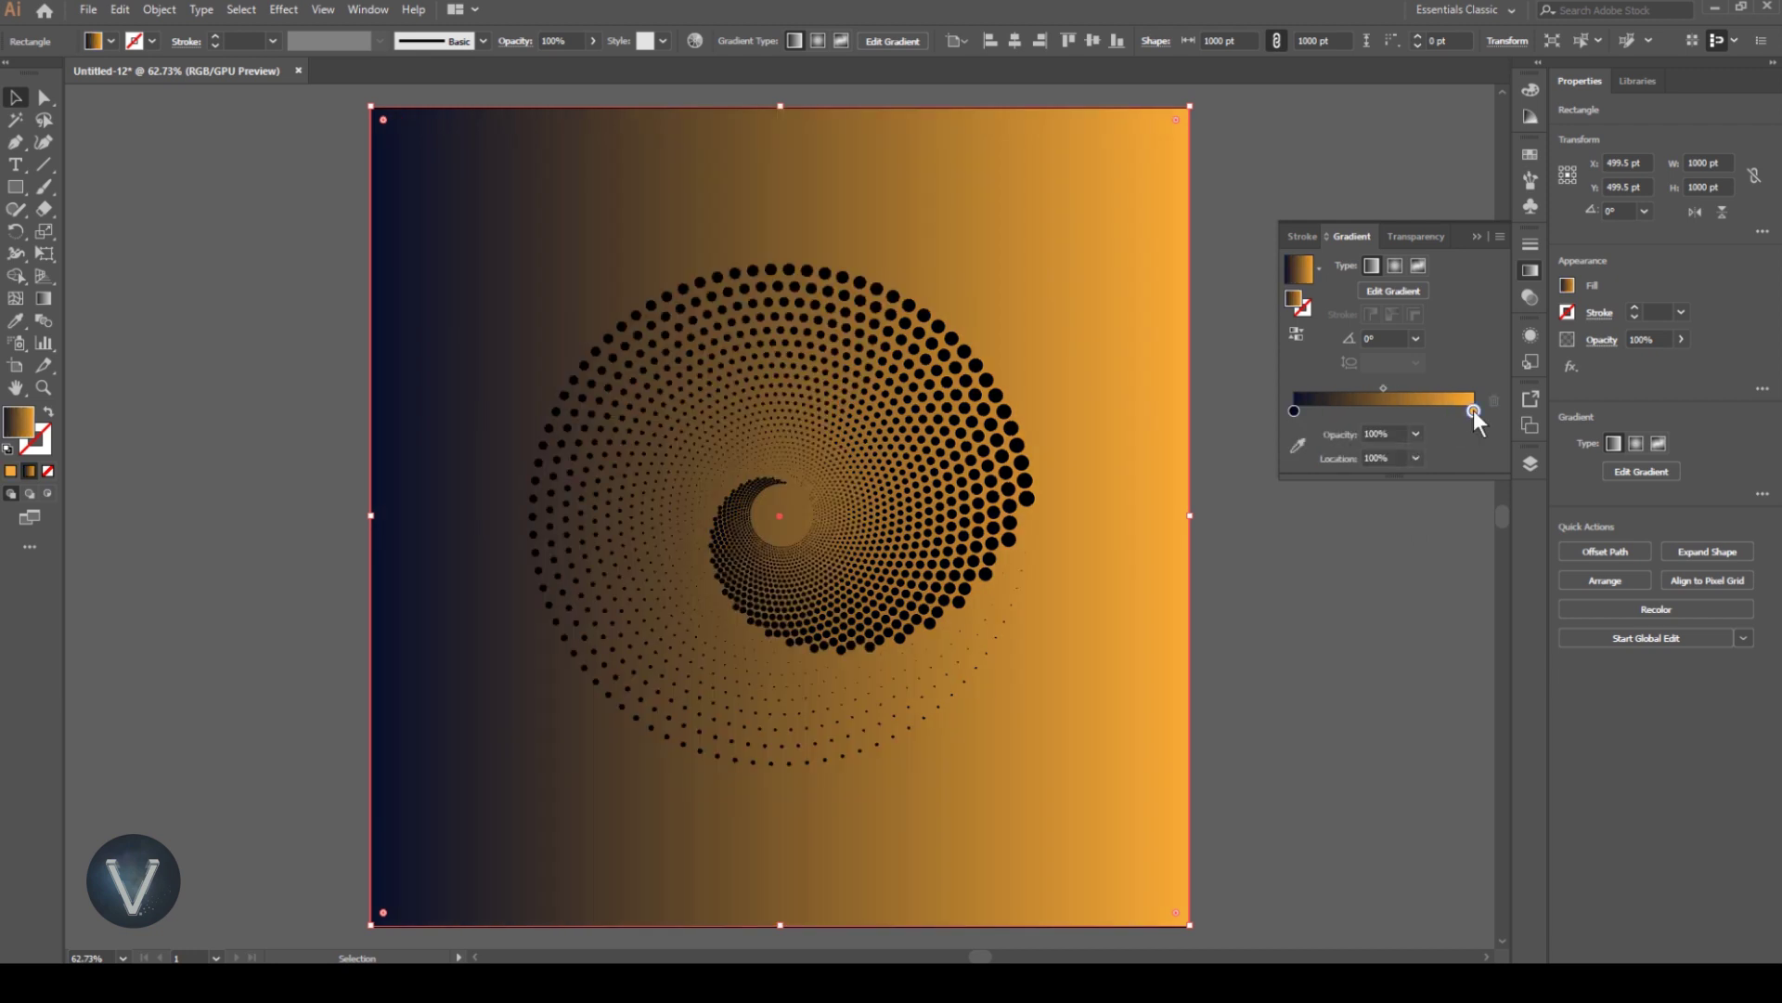
pyautogui.doubleClick(1474, 410)
pyautogui.click(1391, 595)
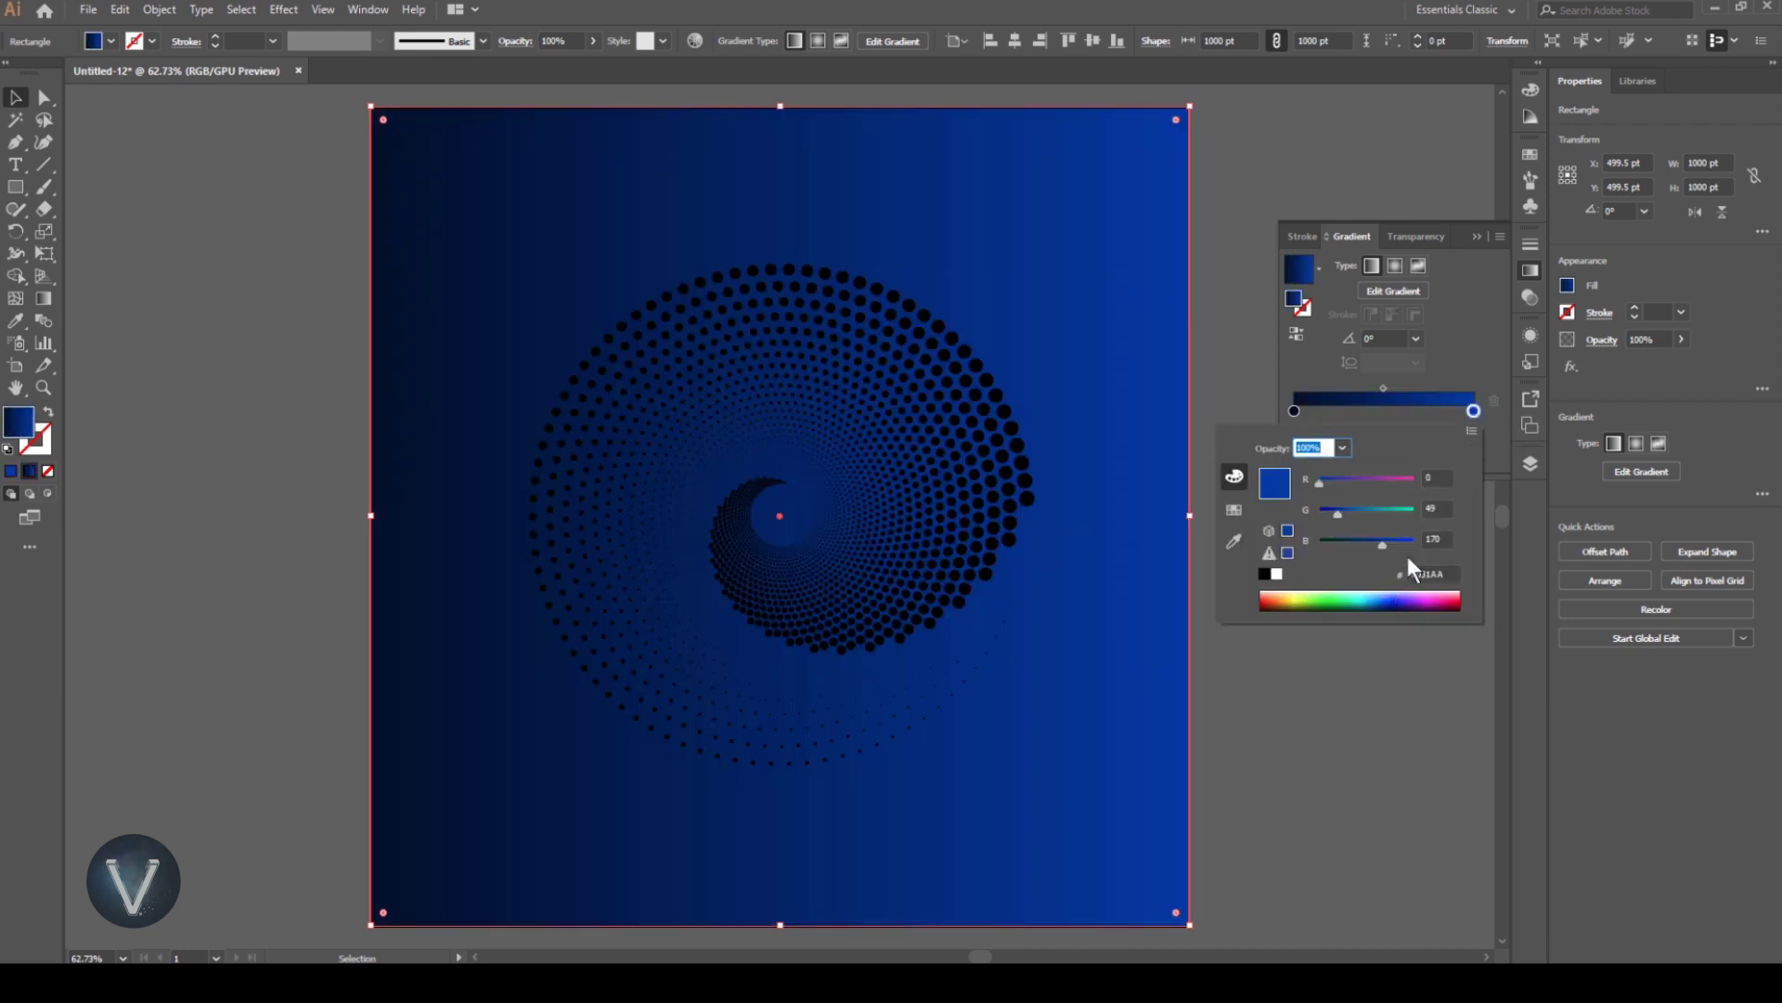
pyautogui.moveTo(1351, 518)
pyautogui.mouseDown()
pyautogui.moveTo(1350, 548)
pyautogui.moveTo(1334, 514)
pyautogui.mouseUp()
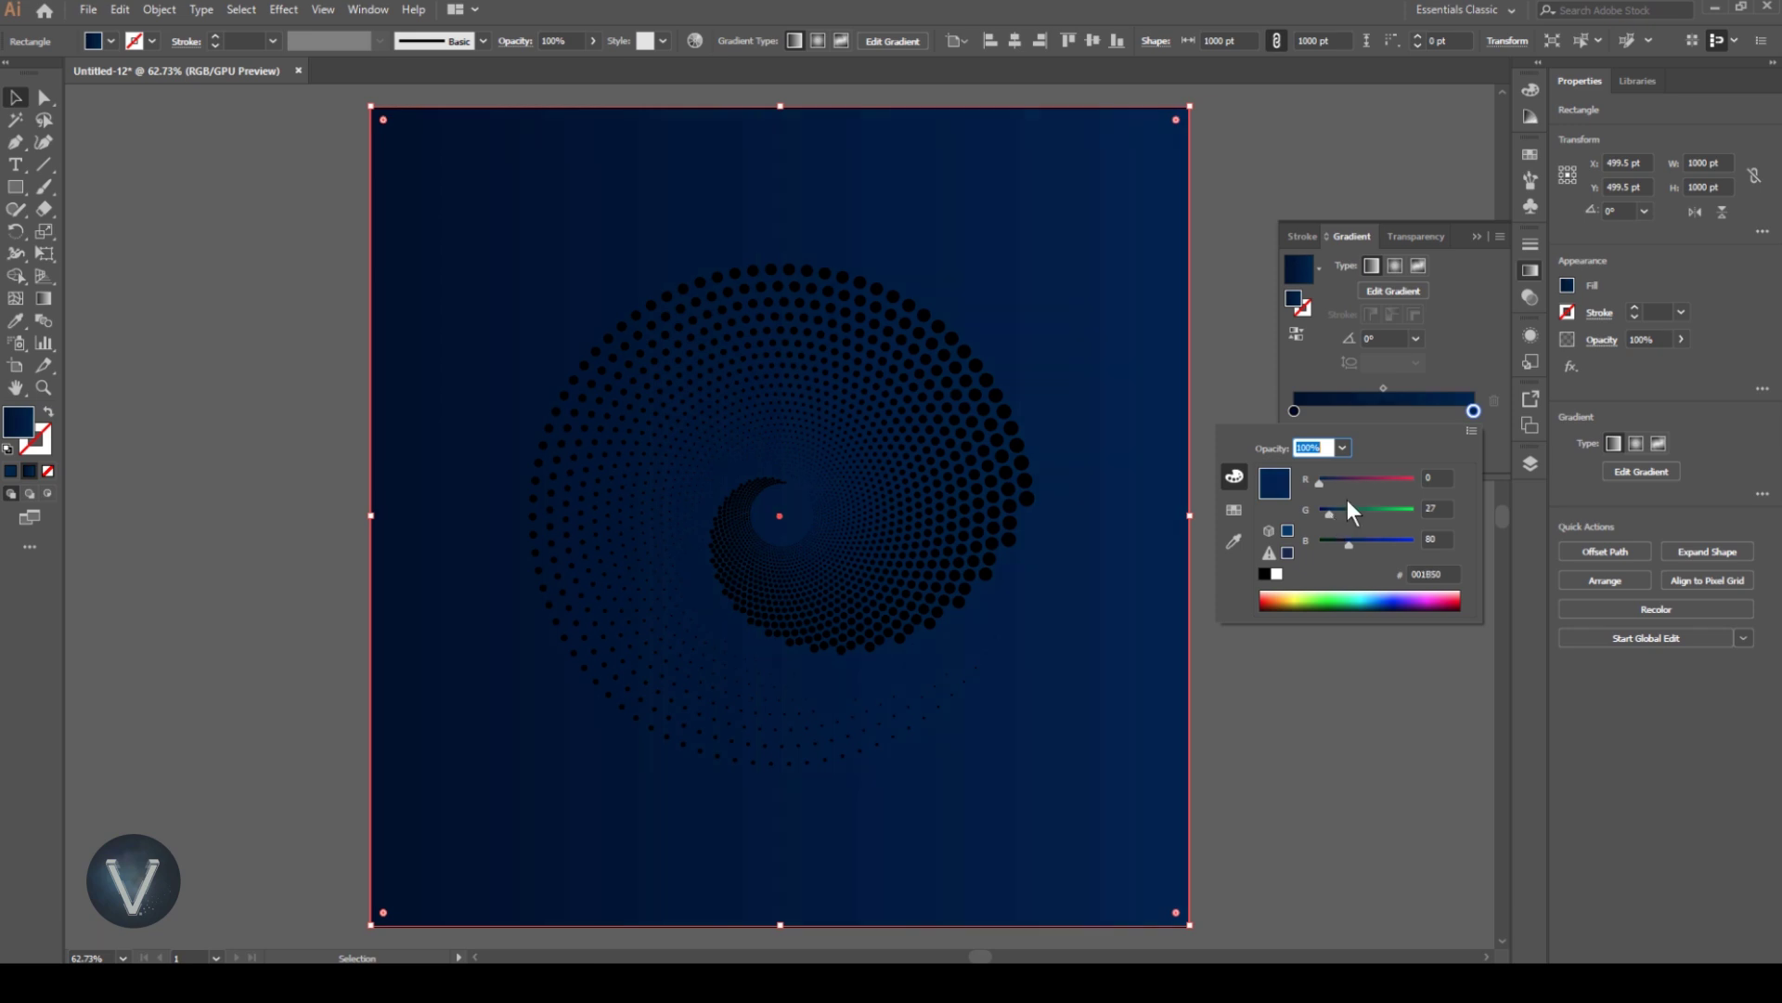
# Make the gradient radial and reversed so the centre is lighter, then lock the background layer.
pyautogui.click(1396, 264)
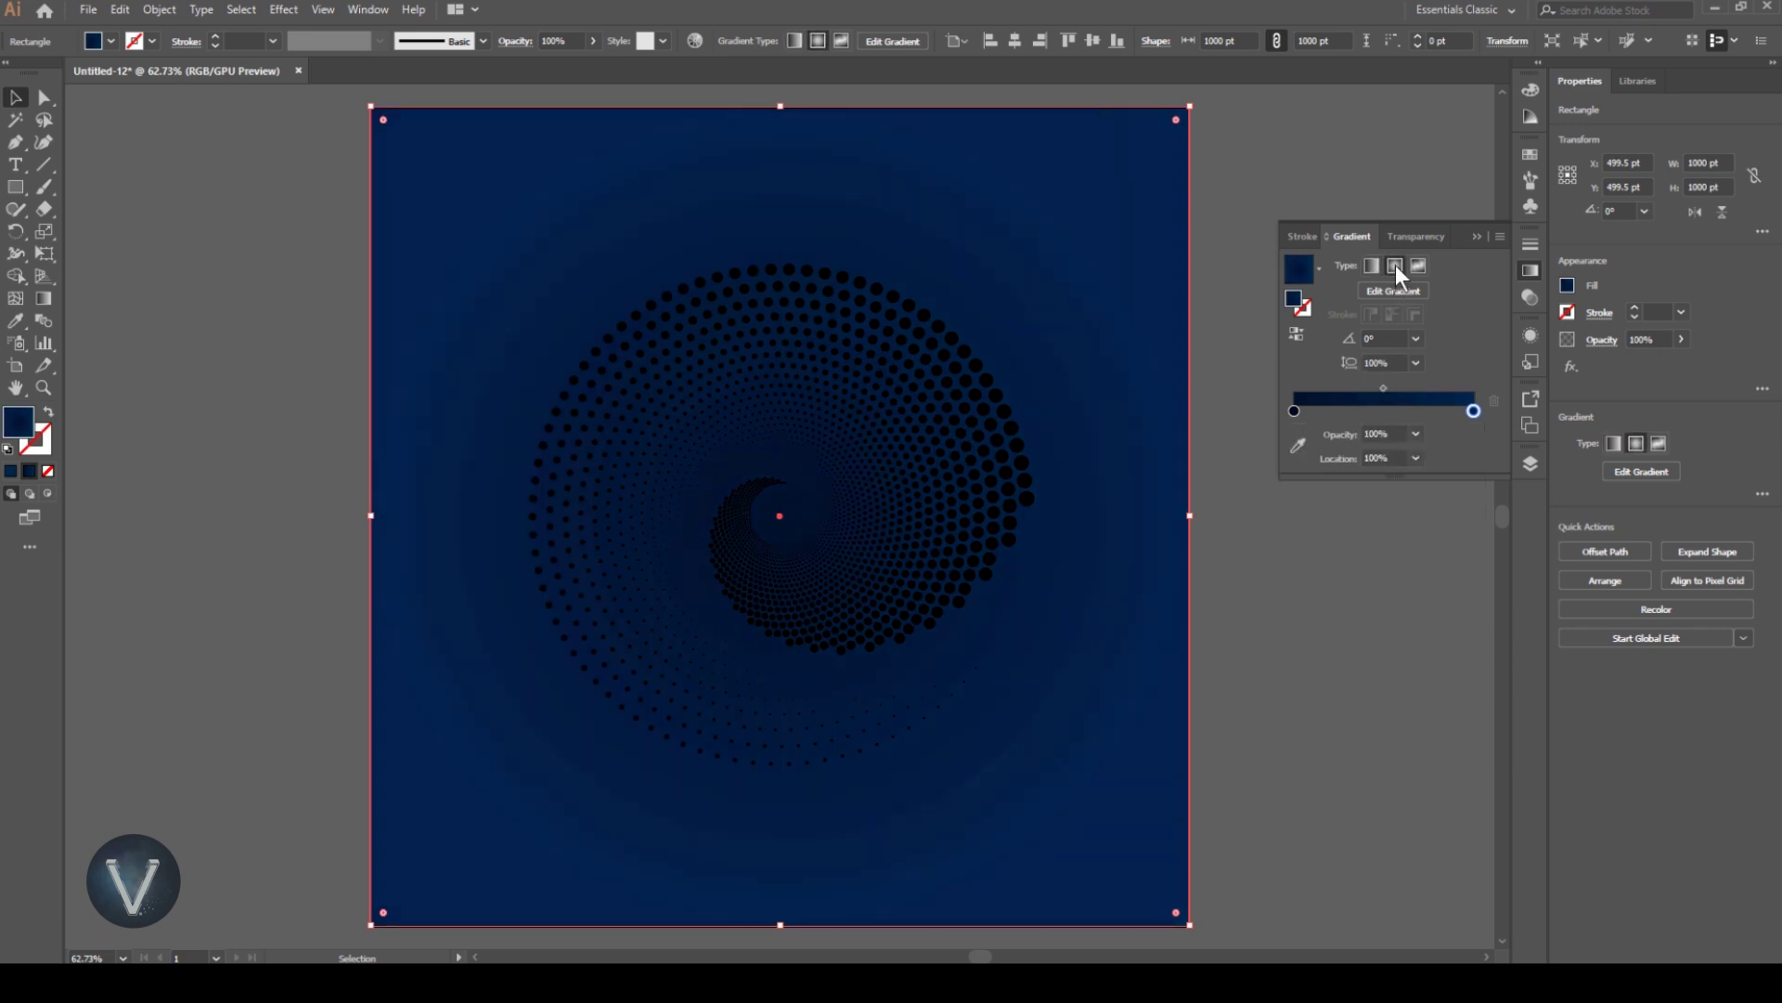
pyautogui.click(1298, 334)
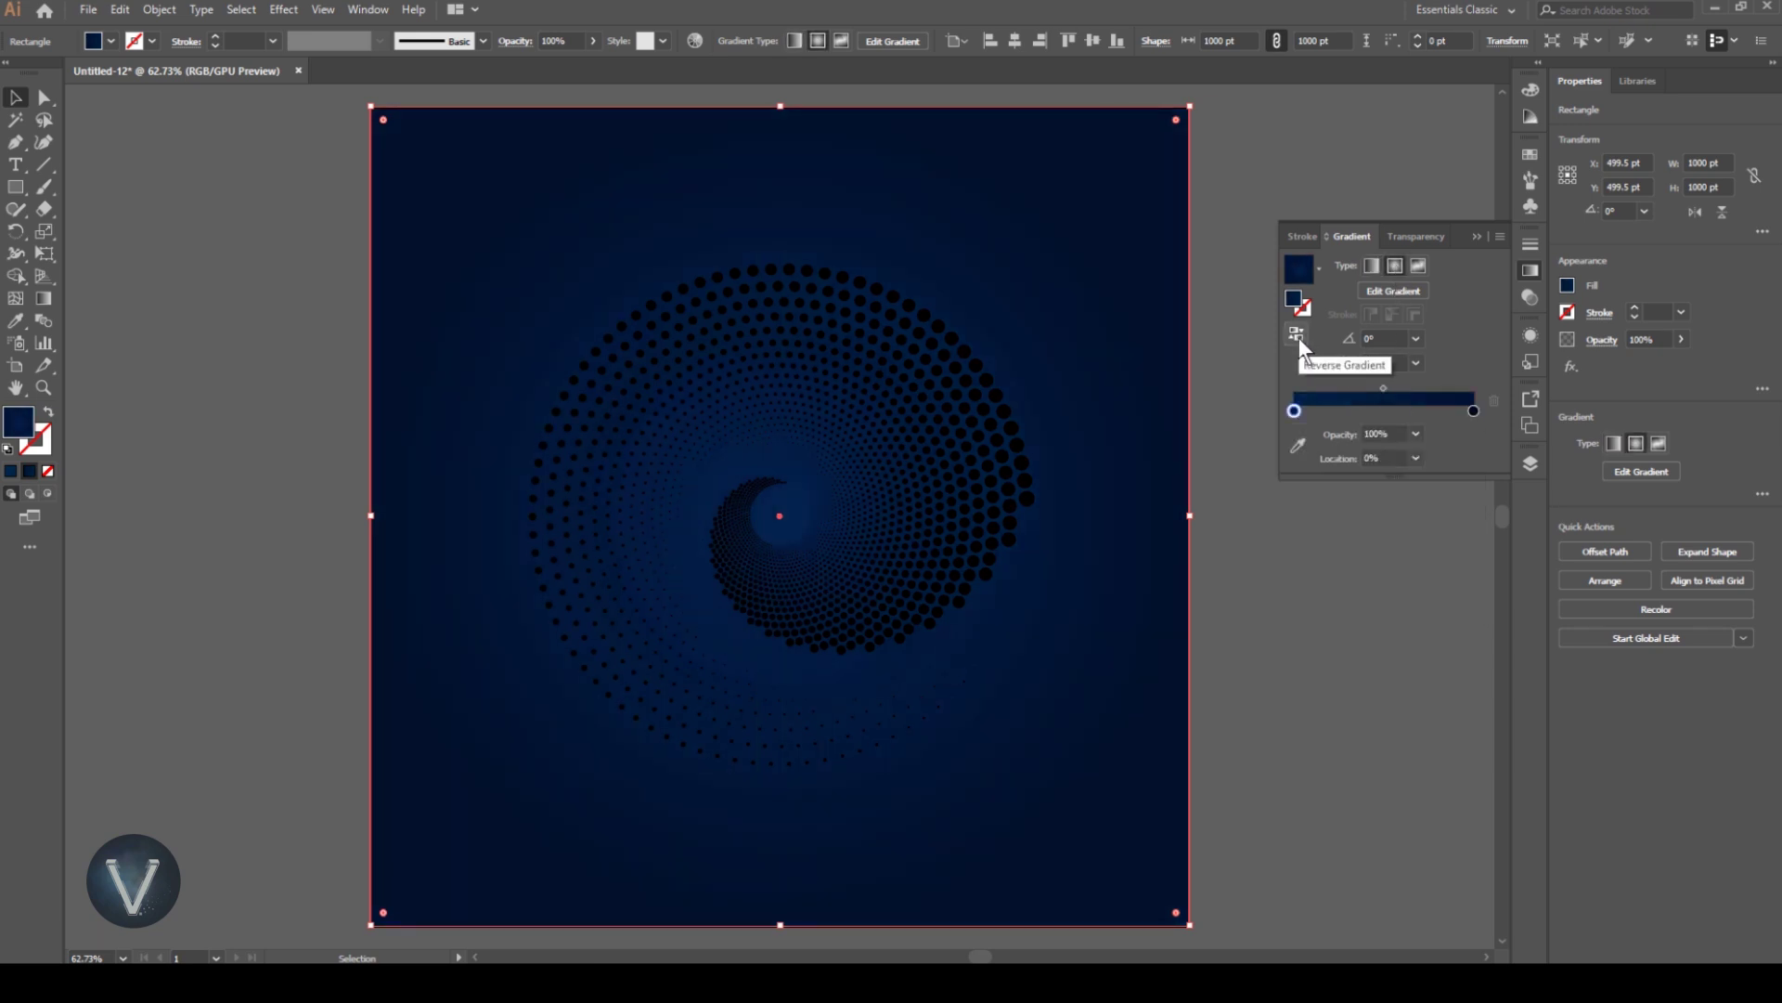
pyautogui.click(1530, 464)
pyautogui.click(1322, 503)
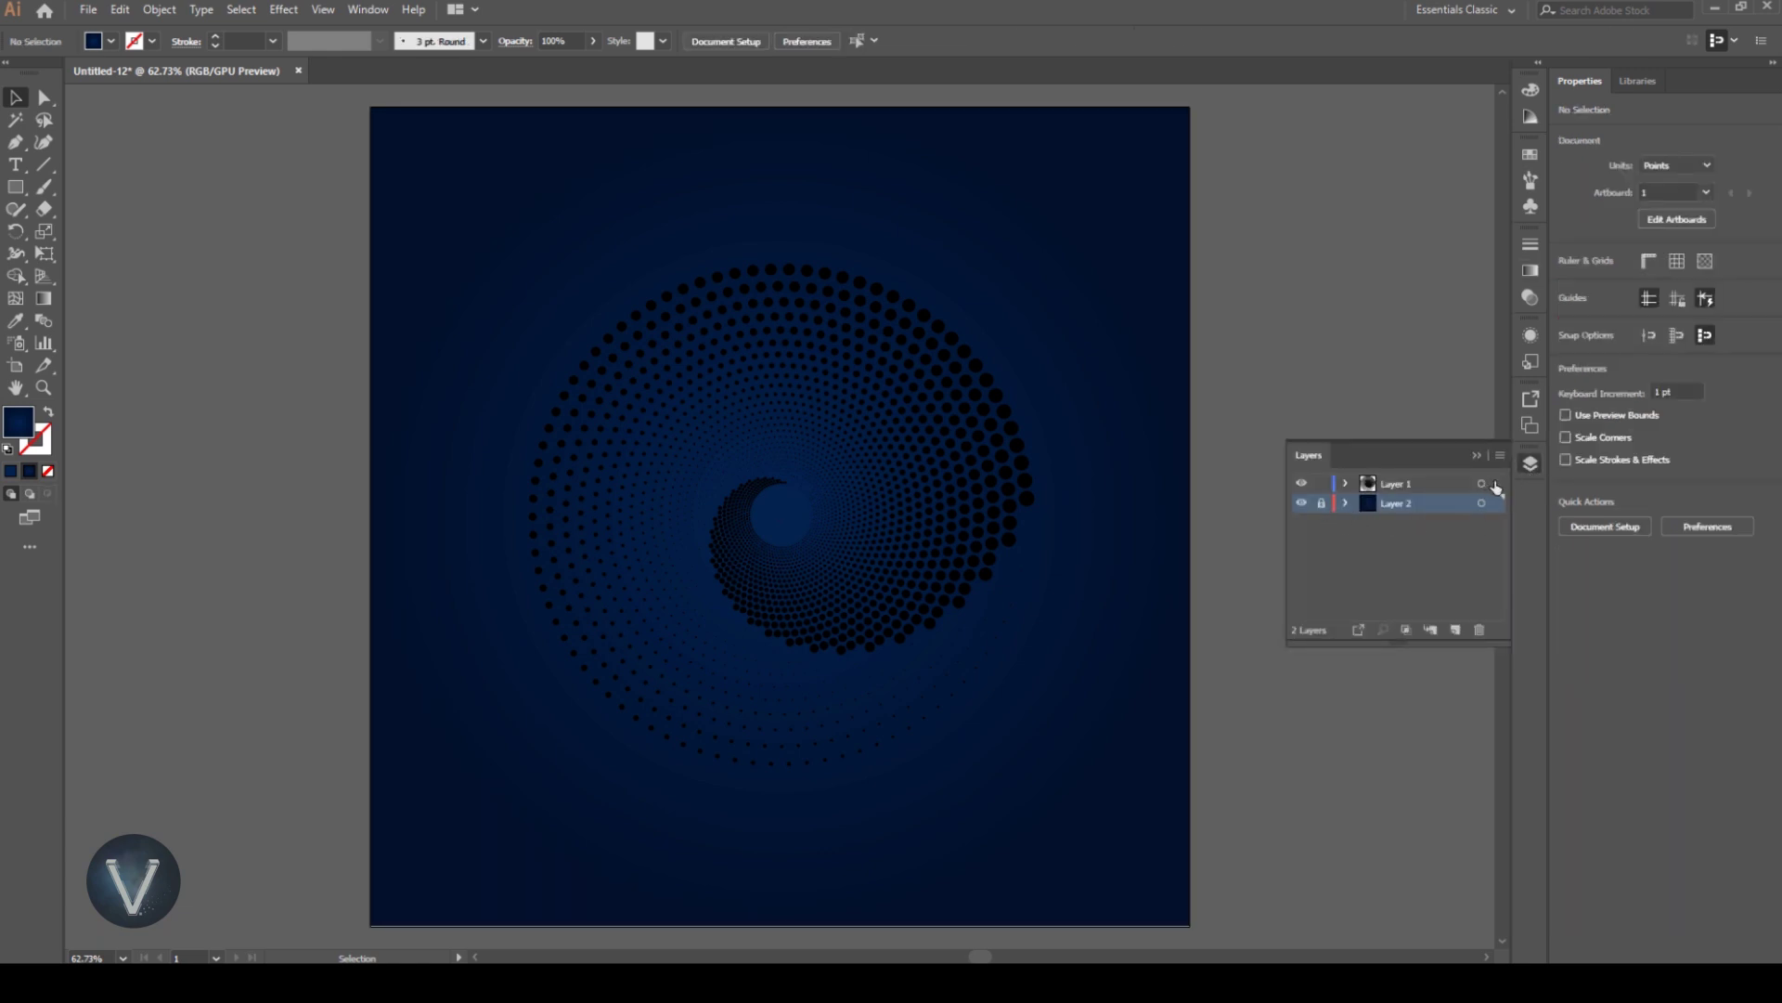
# Change the spiral's stroke colour to saturated cyan 61F3FF.
pyautogui.click(1481, 483)
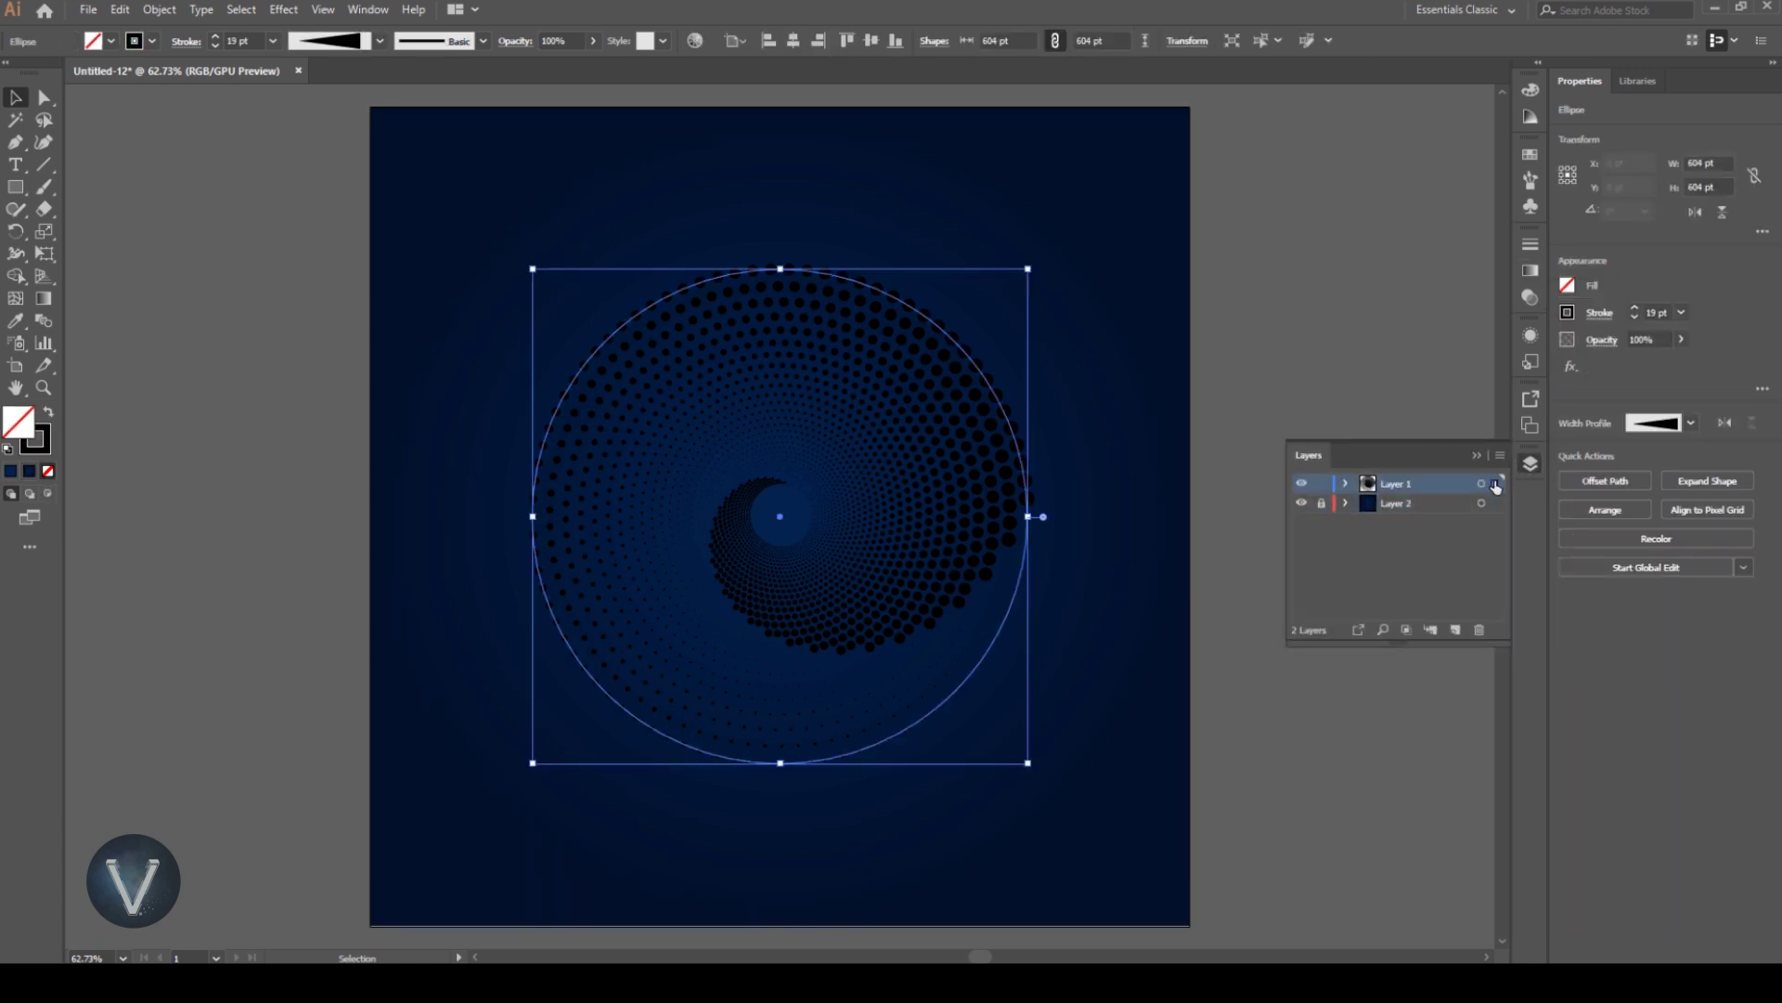
pyautogui.click(41, 441)
pyautogui.click(1323, 110)
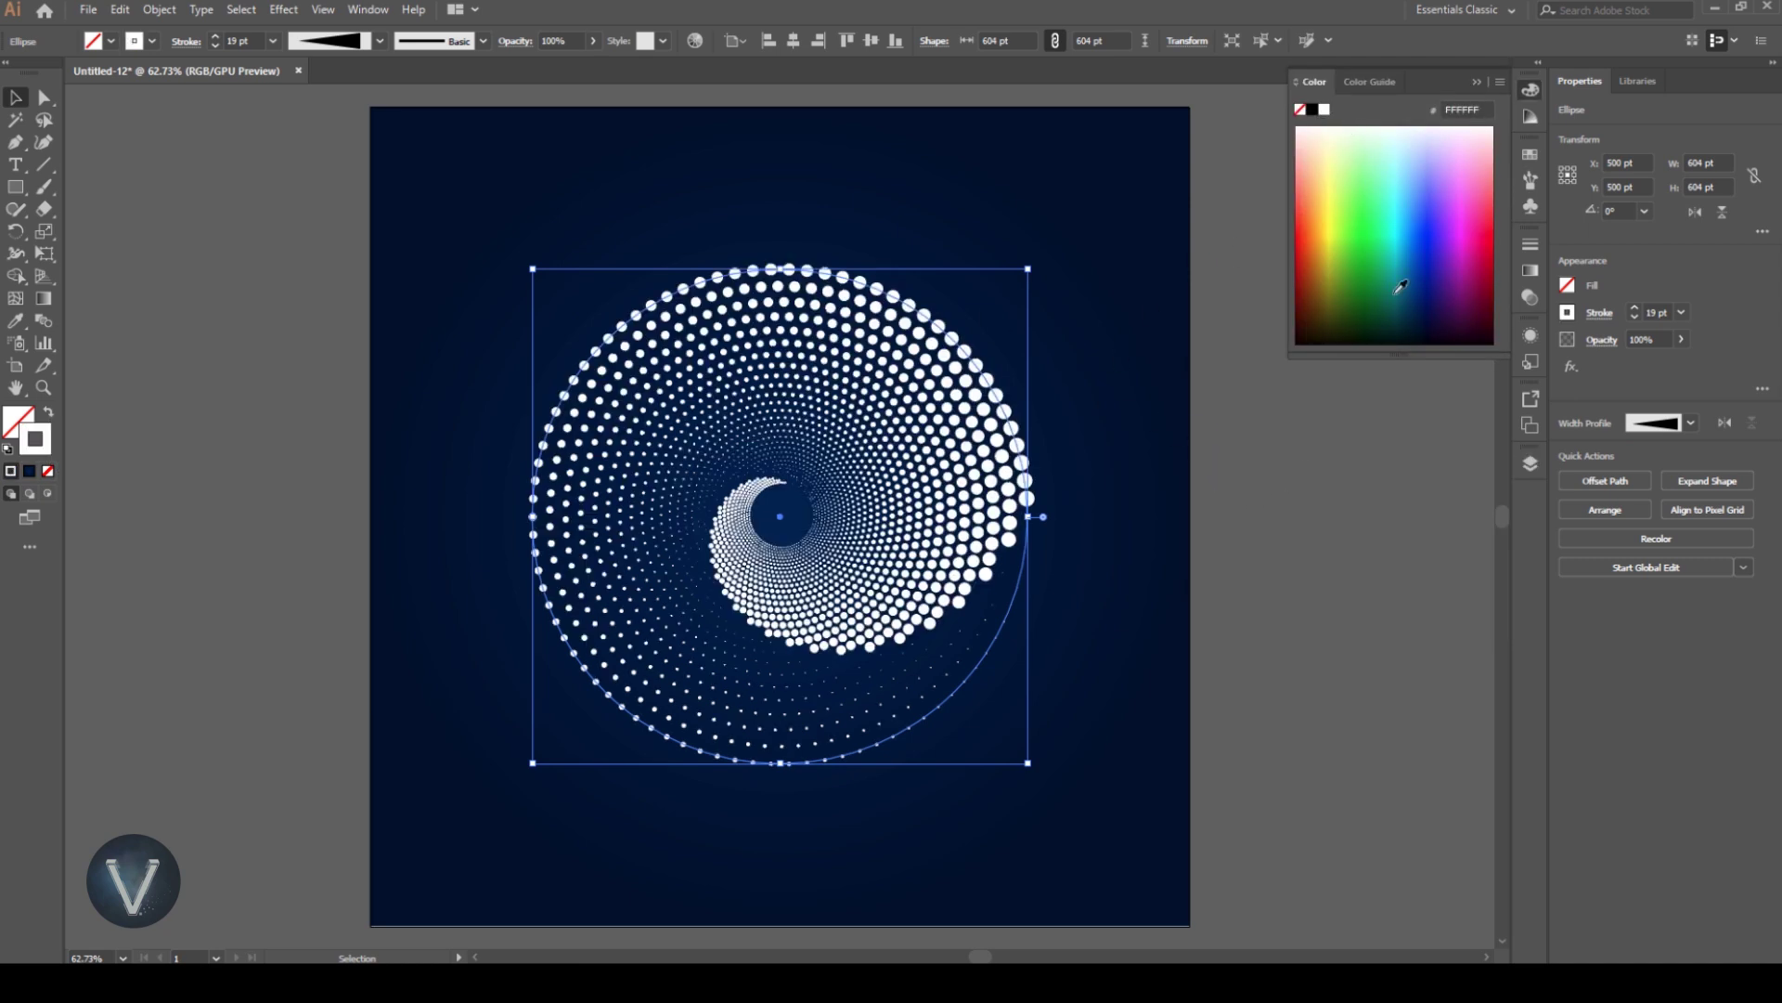
pyautogui.click(1401, 162)
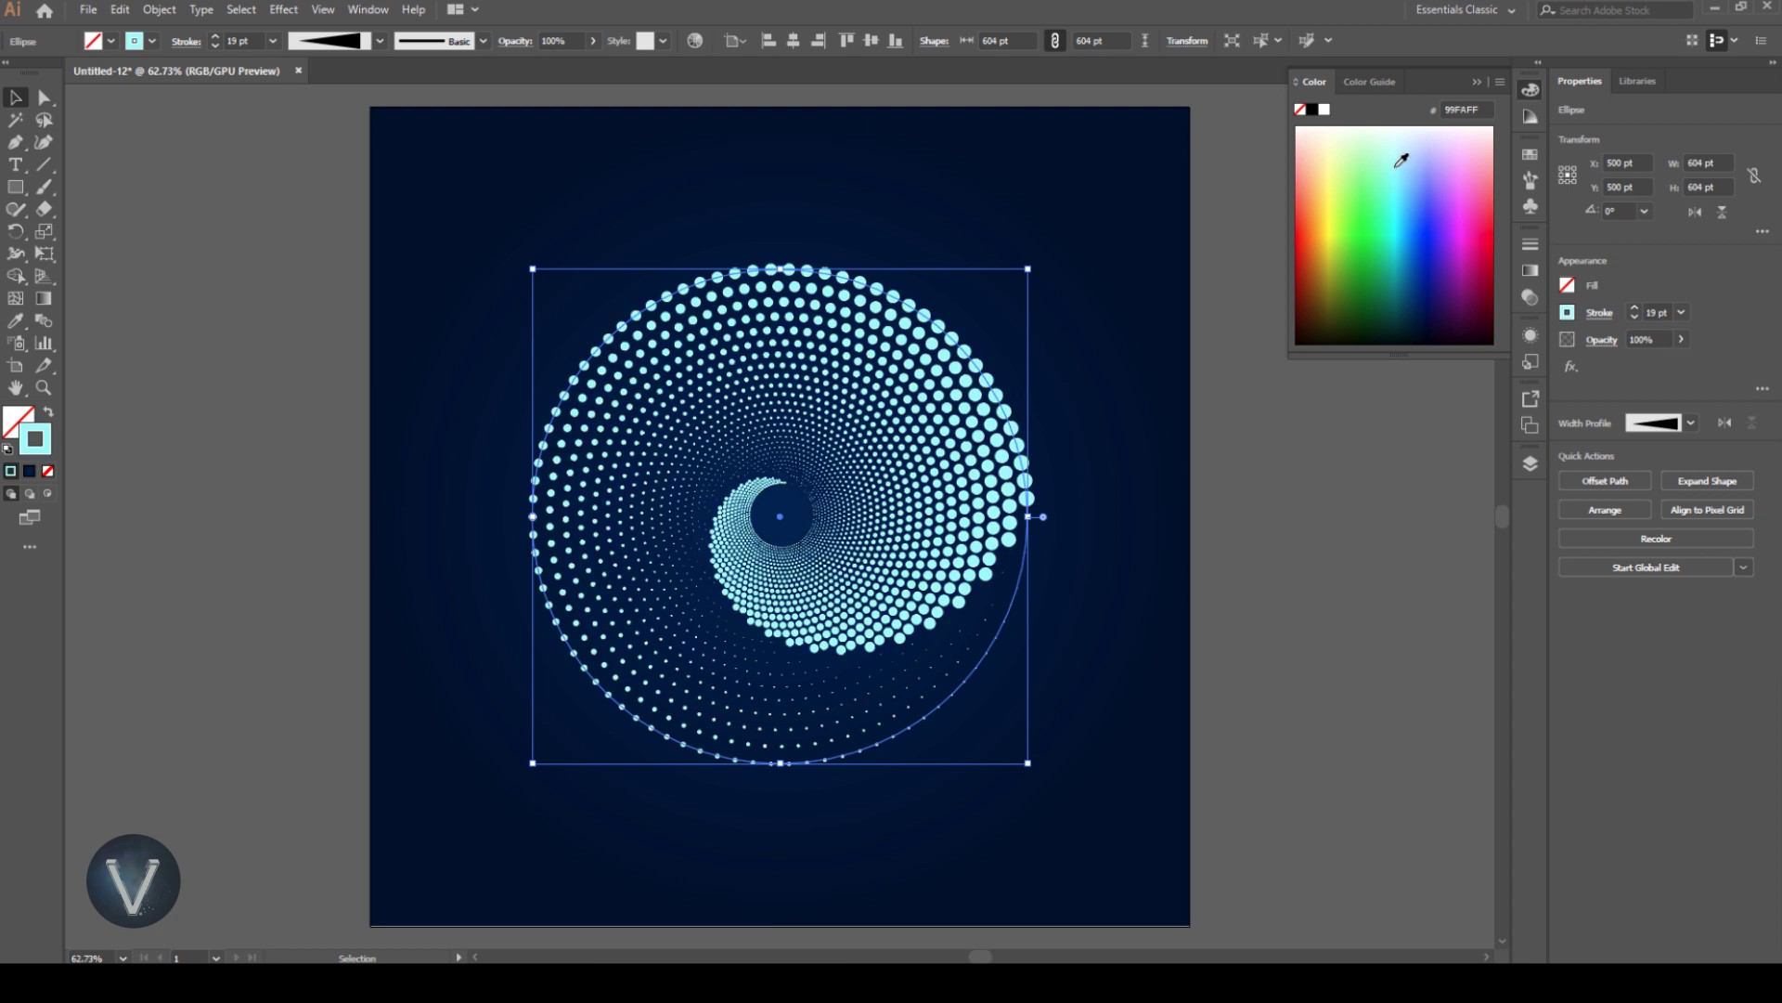
pyautogui.click(1403, 176)
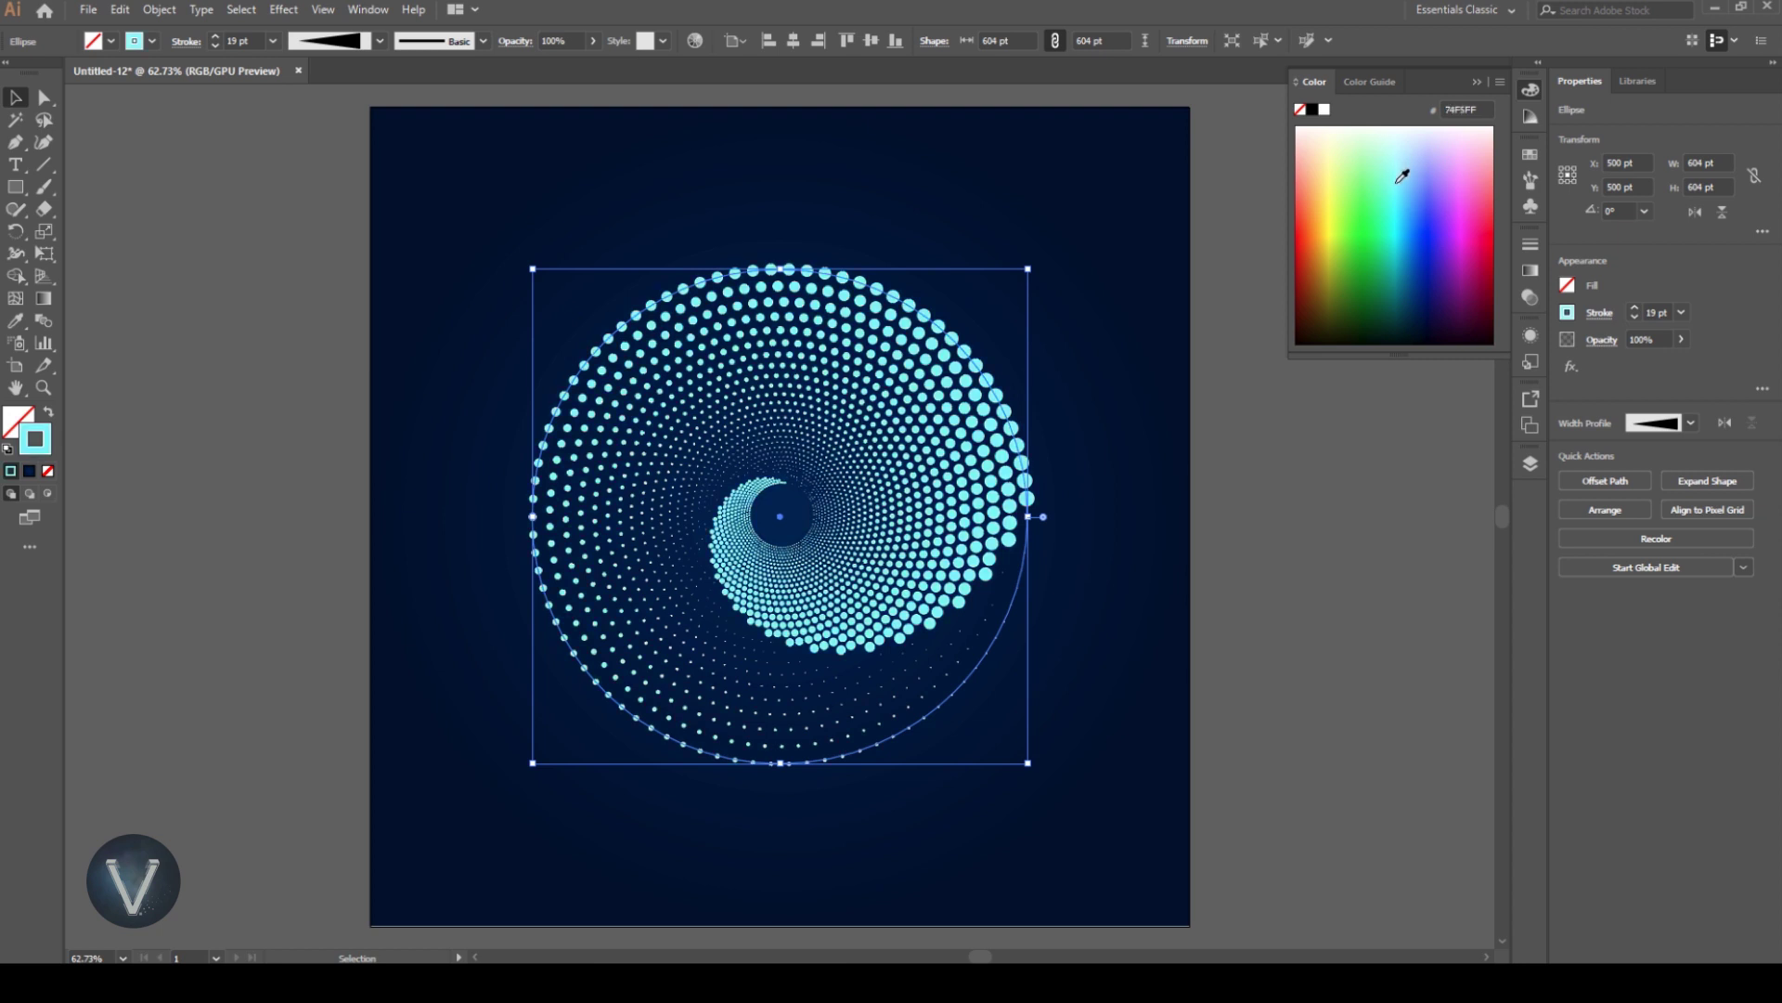
pyautogui.moveTo(1402, 180); pyautogui.dragTo(1404, 187)
pyautogui.click(286, 9)
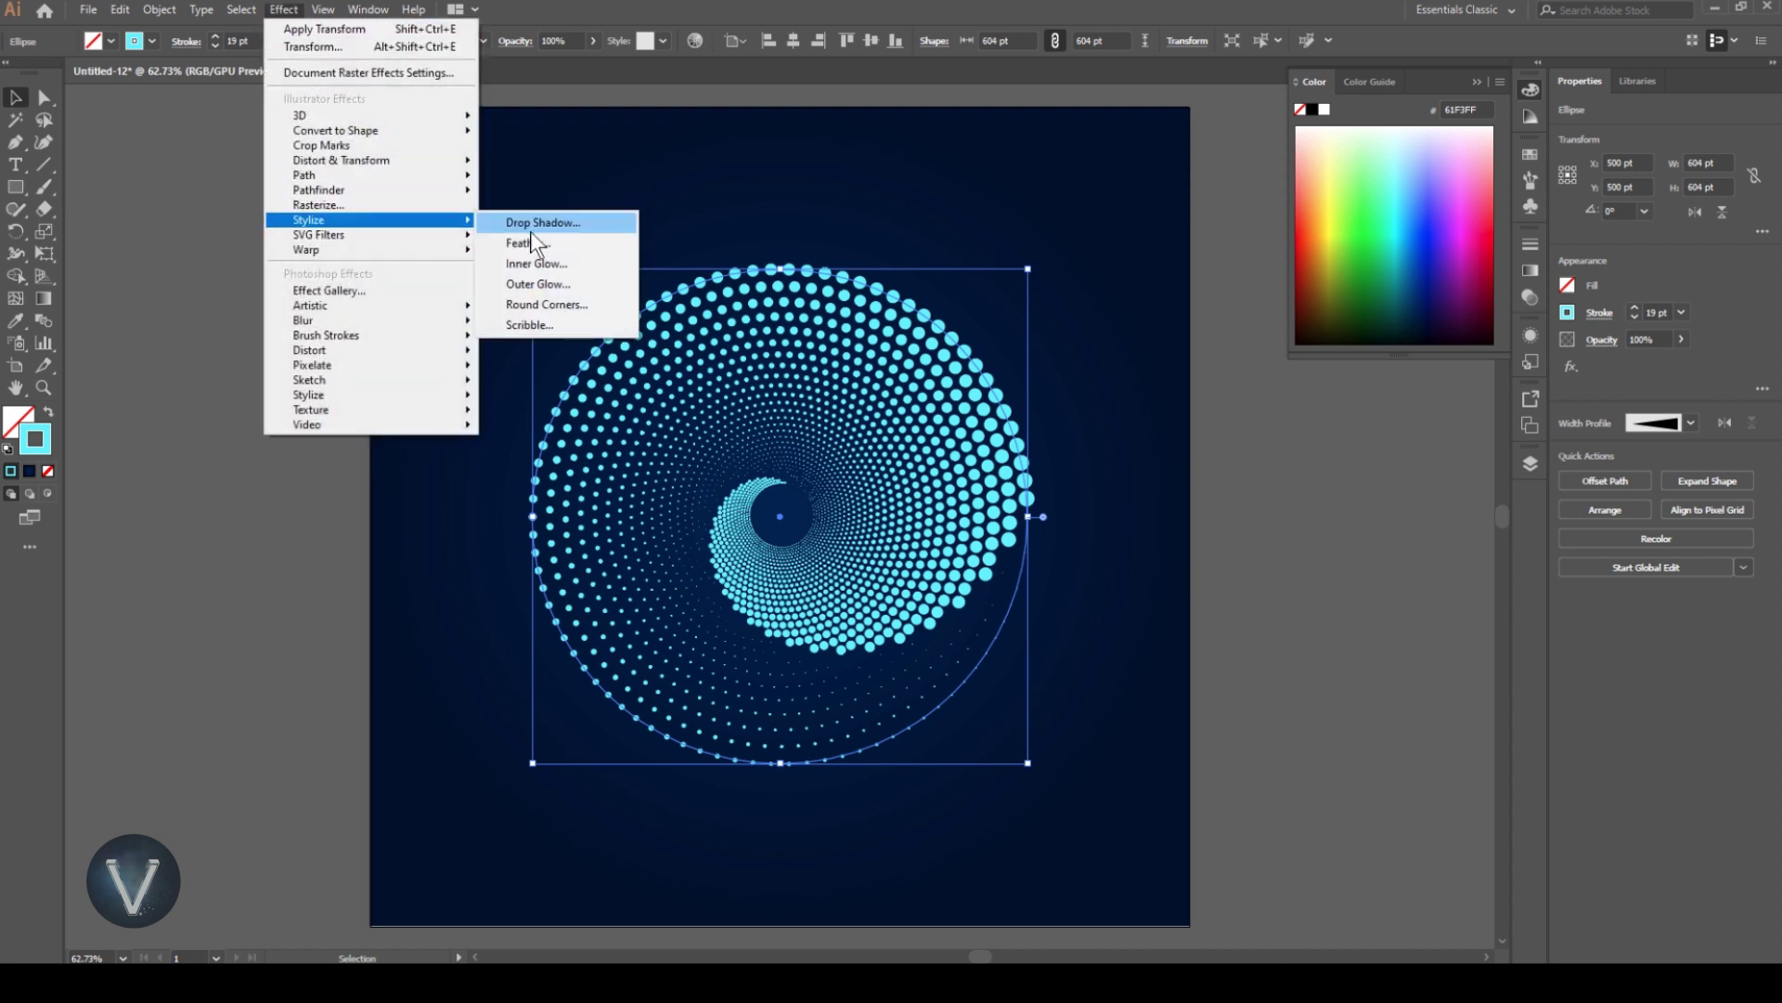
# Add a white Outer Glow (Color Dodge, 75%, 20 pt blur) to the cyan spiral.
pyautogui.click(550, 280)
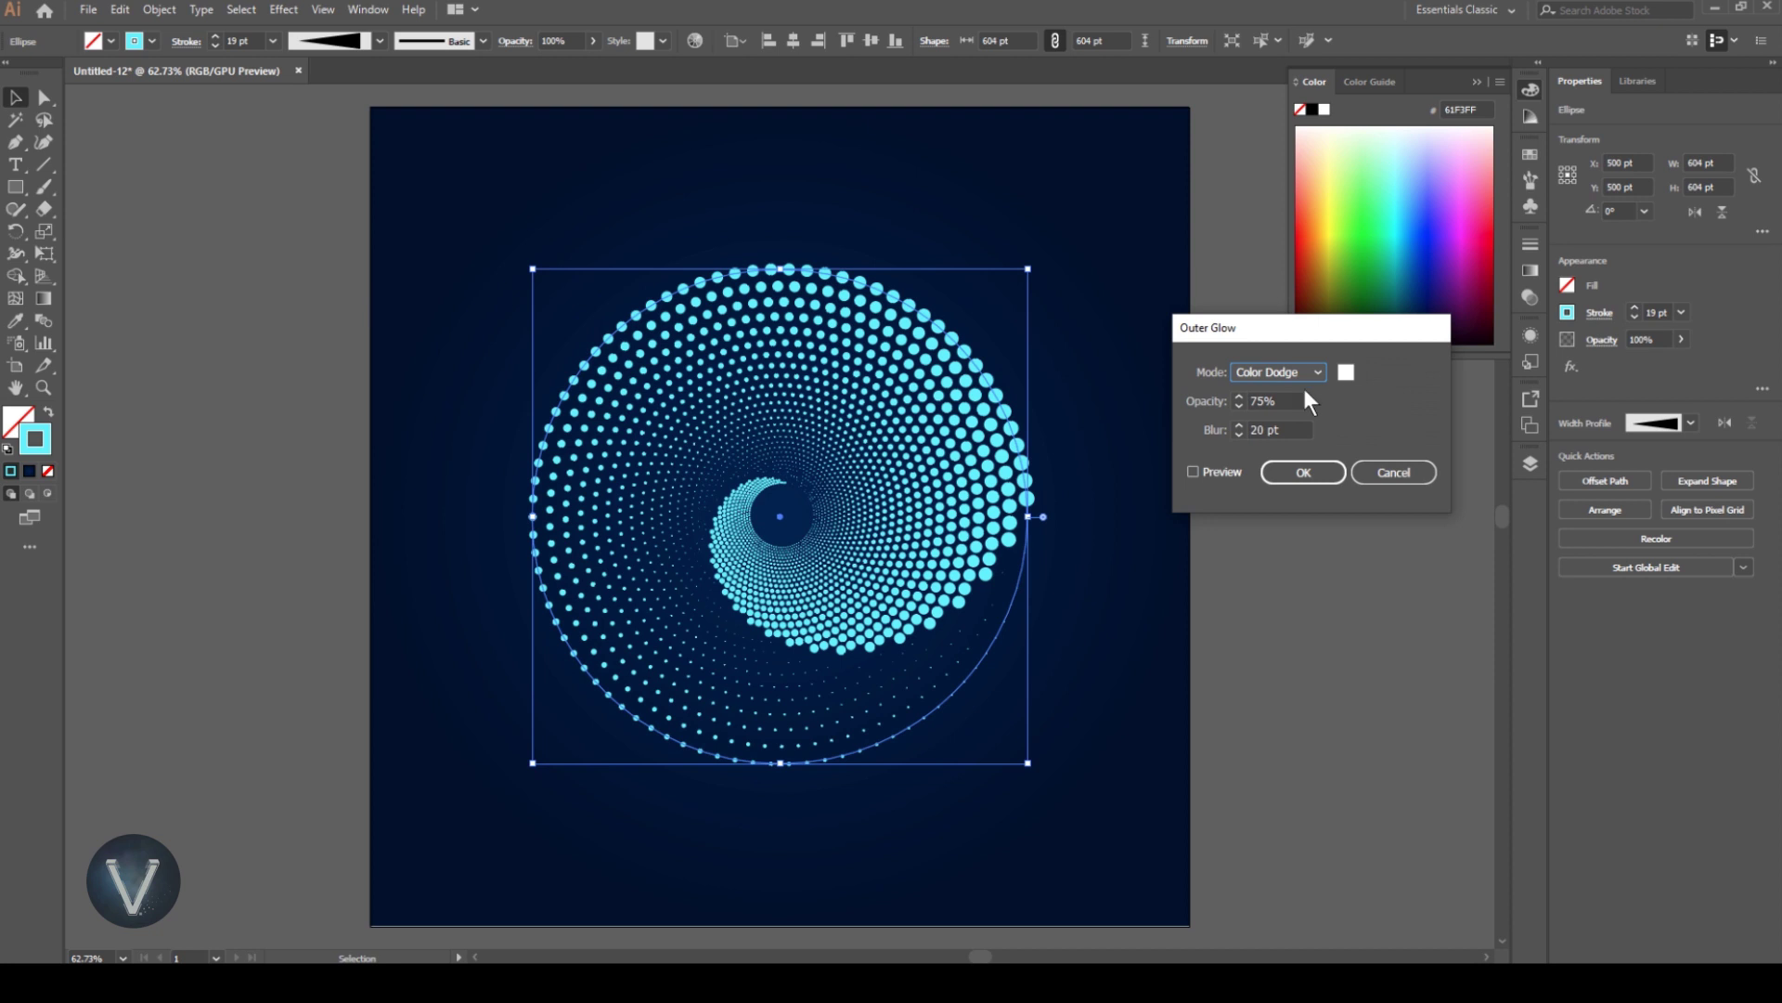
pyautogui.click(1346, 372)
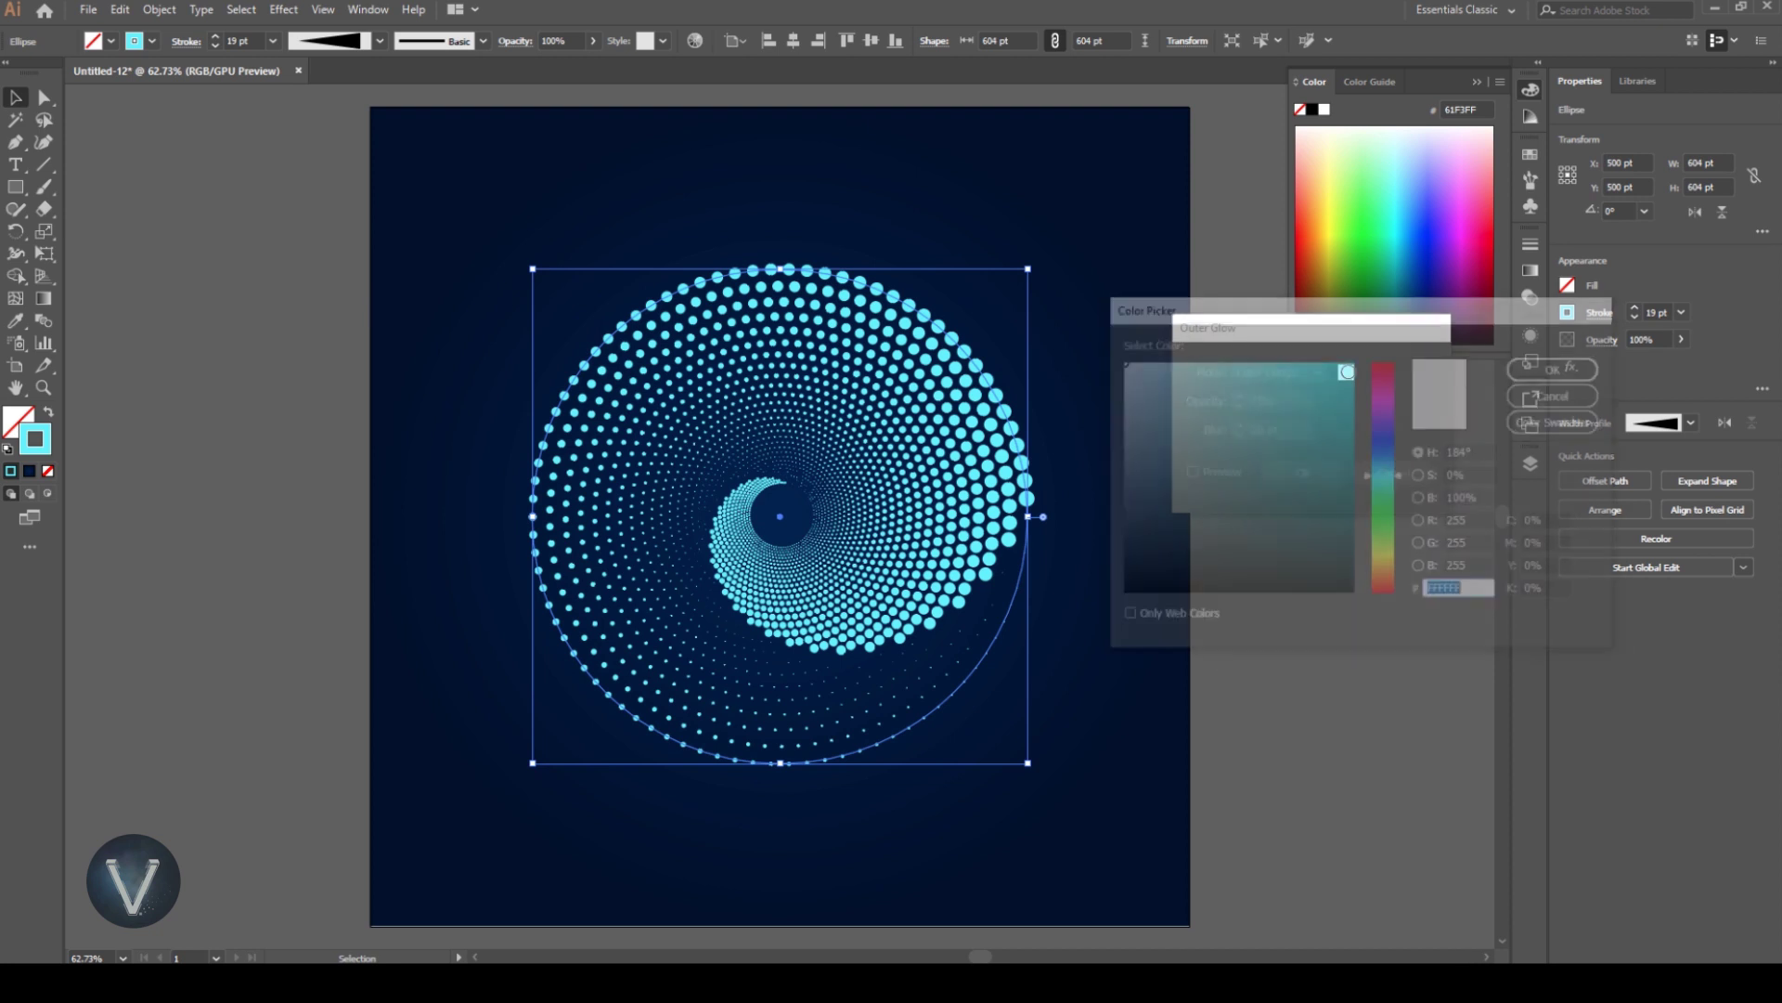
pyautogui.click(1558, 368)
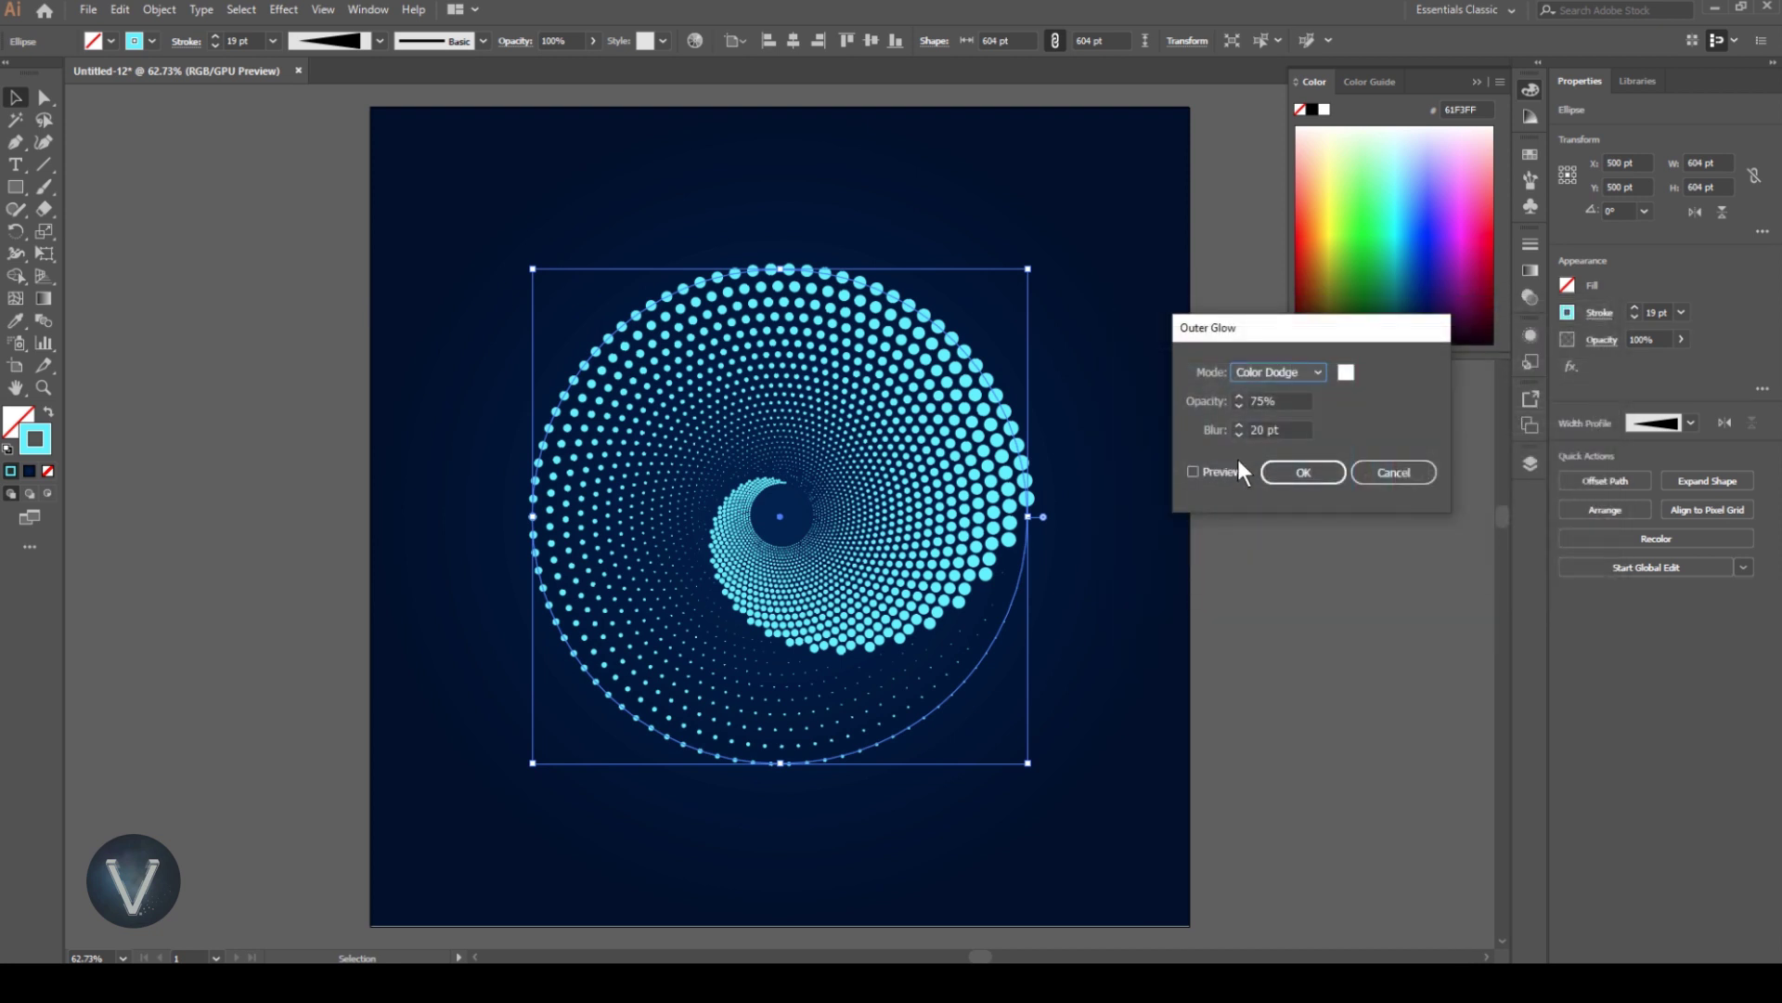
pyautogui.click(1194, 471)
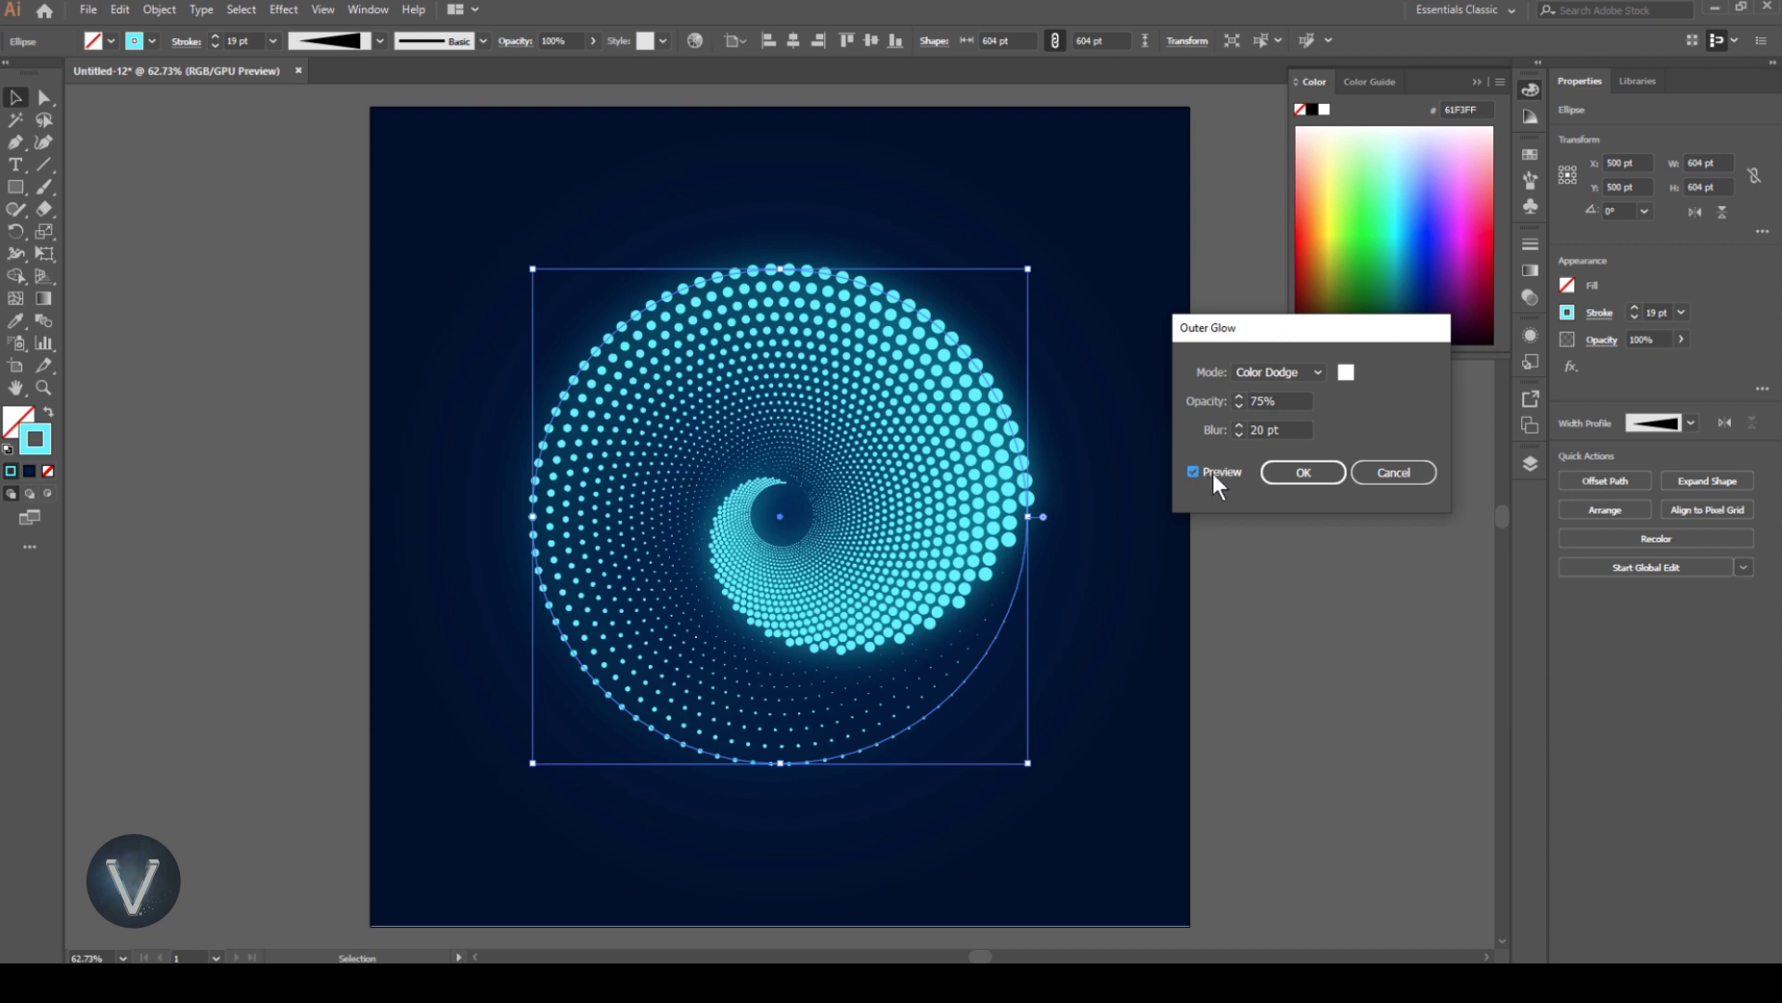
pyautogui.click(1328, 472)
pyautogui.click(182, 130)
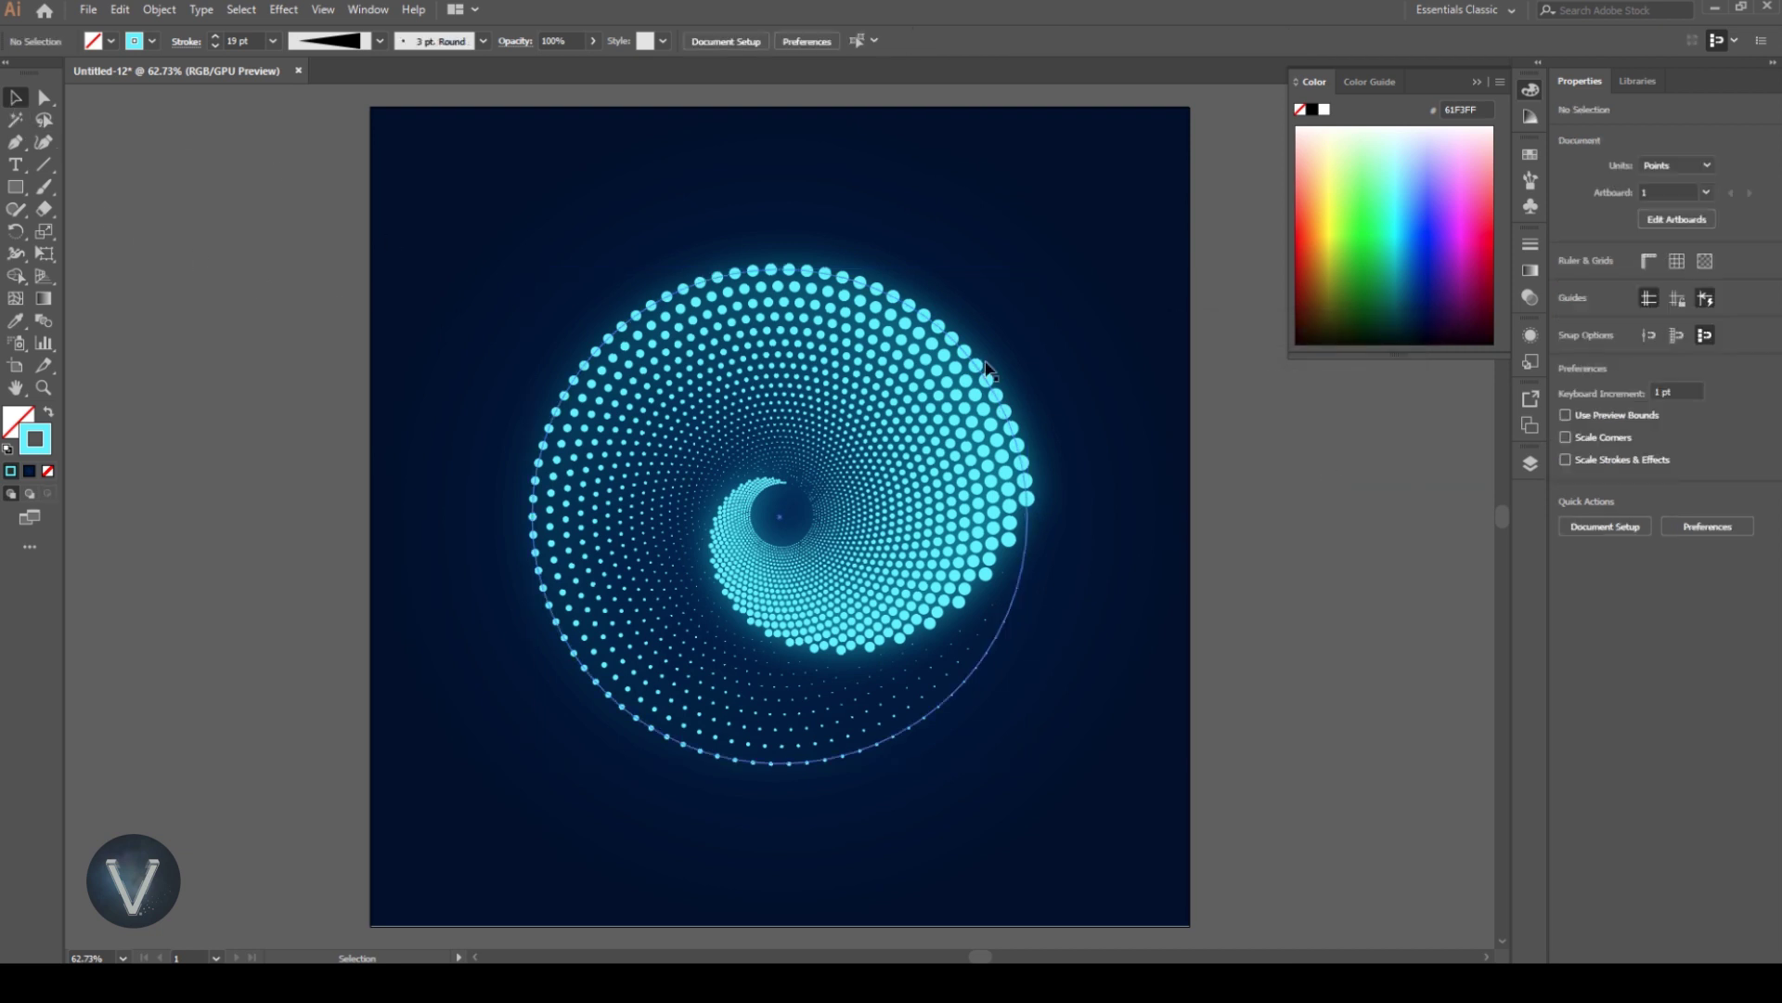
# Duplicate Layer 1, hide the original, and select the copied spiral.
pyautogui.click(1529, 463)
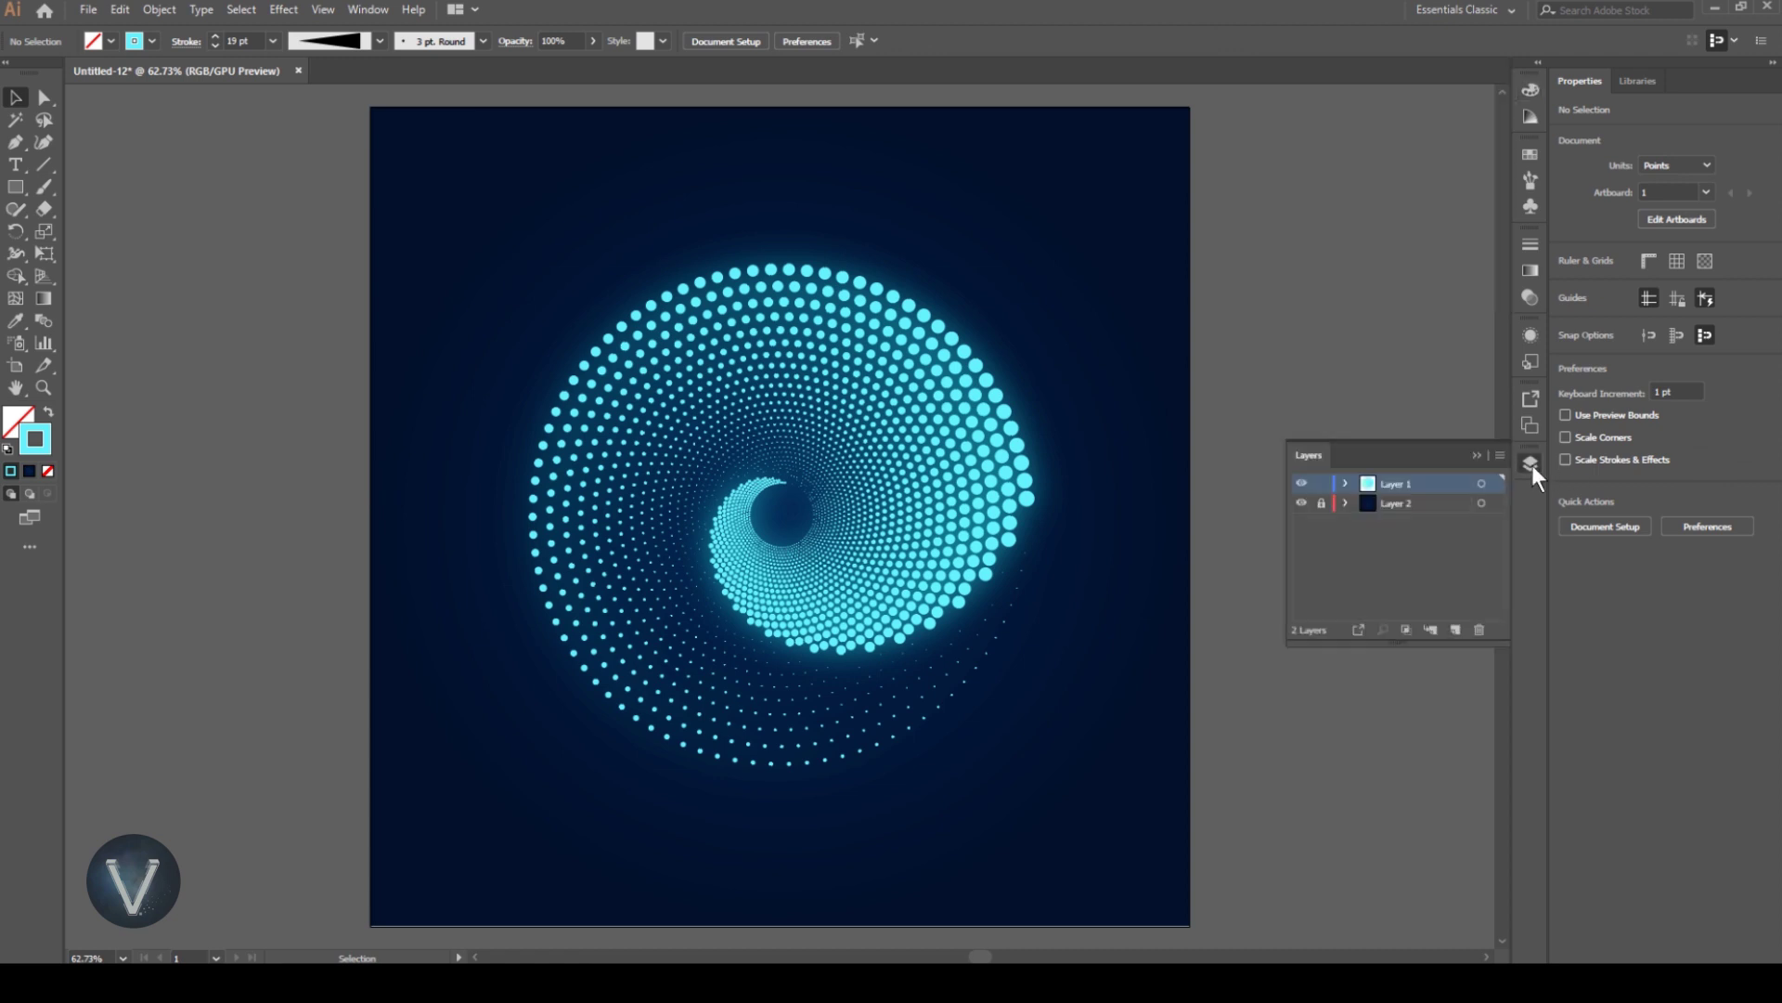
pyautogui.moveTo(1466, 633); pyautogui.dragTo(1456, 628)
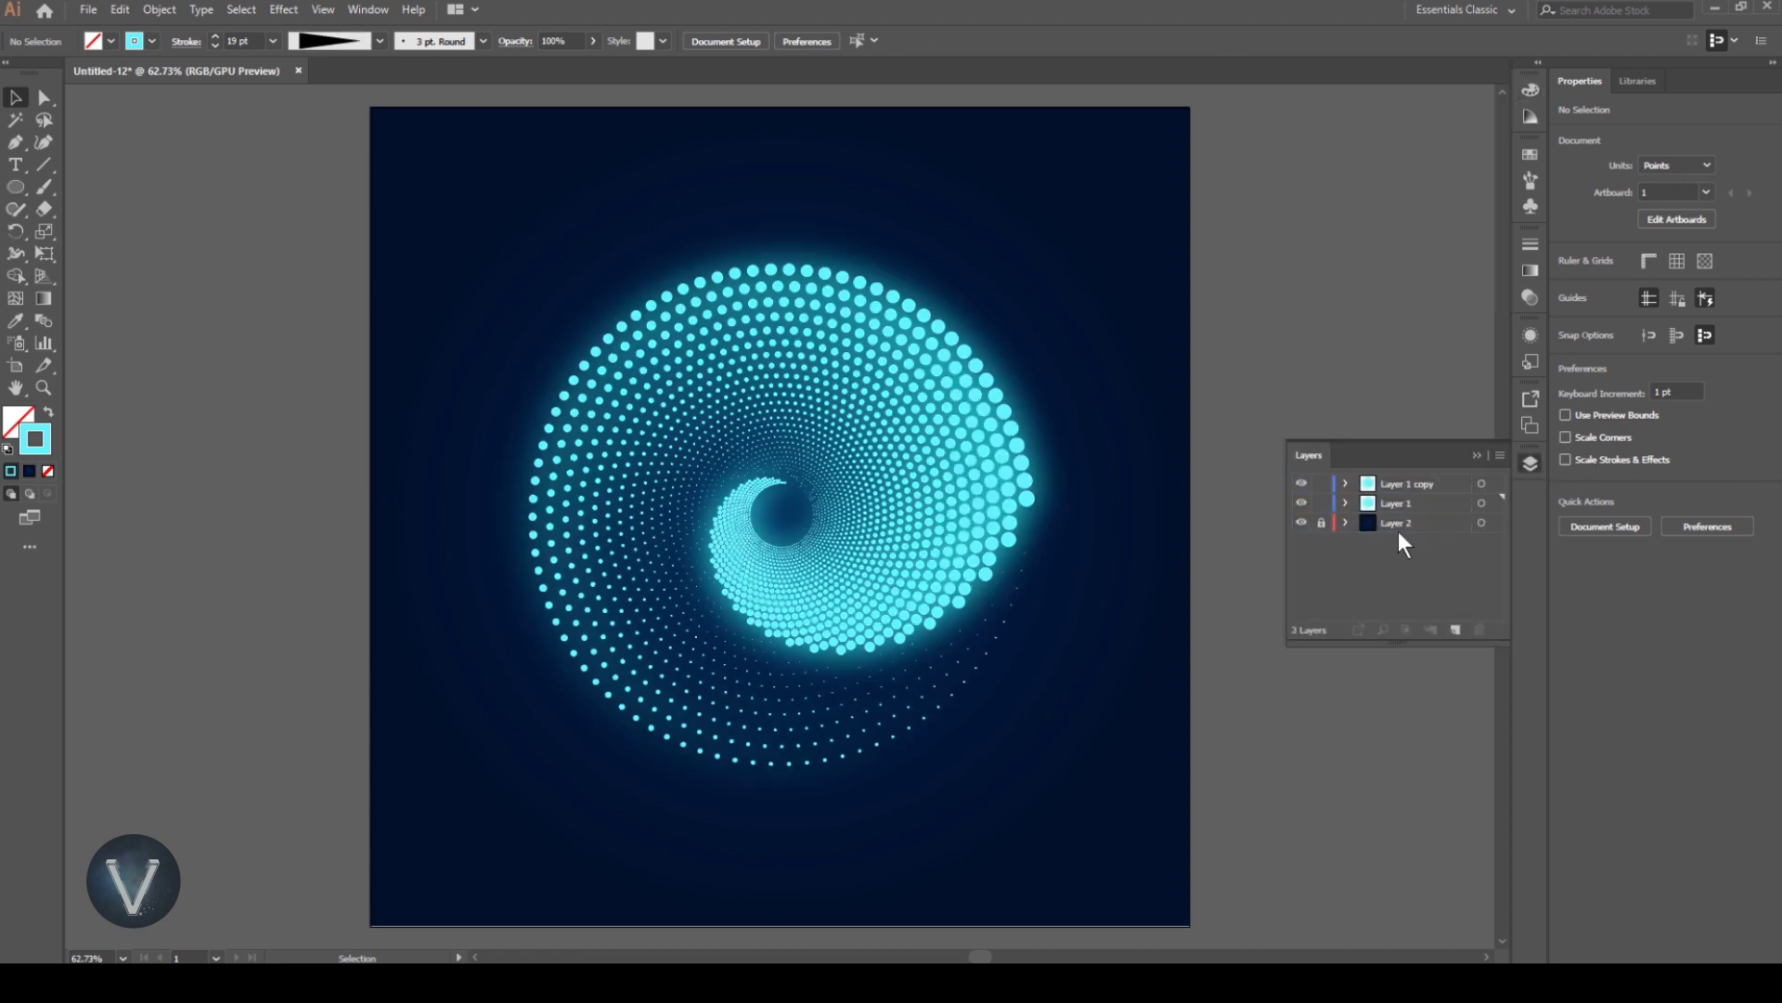
pyautogui.click(1303, 503)
pyautogui.click(1482, 484)
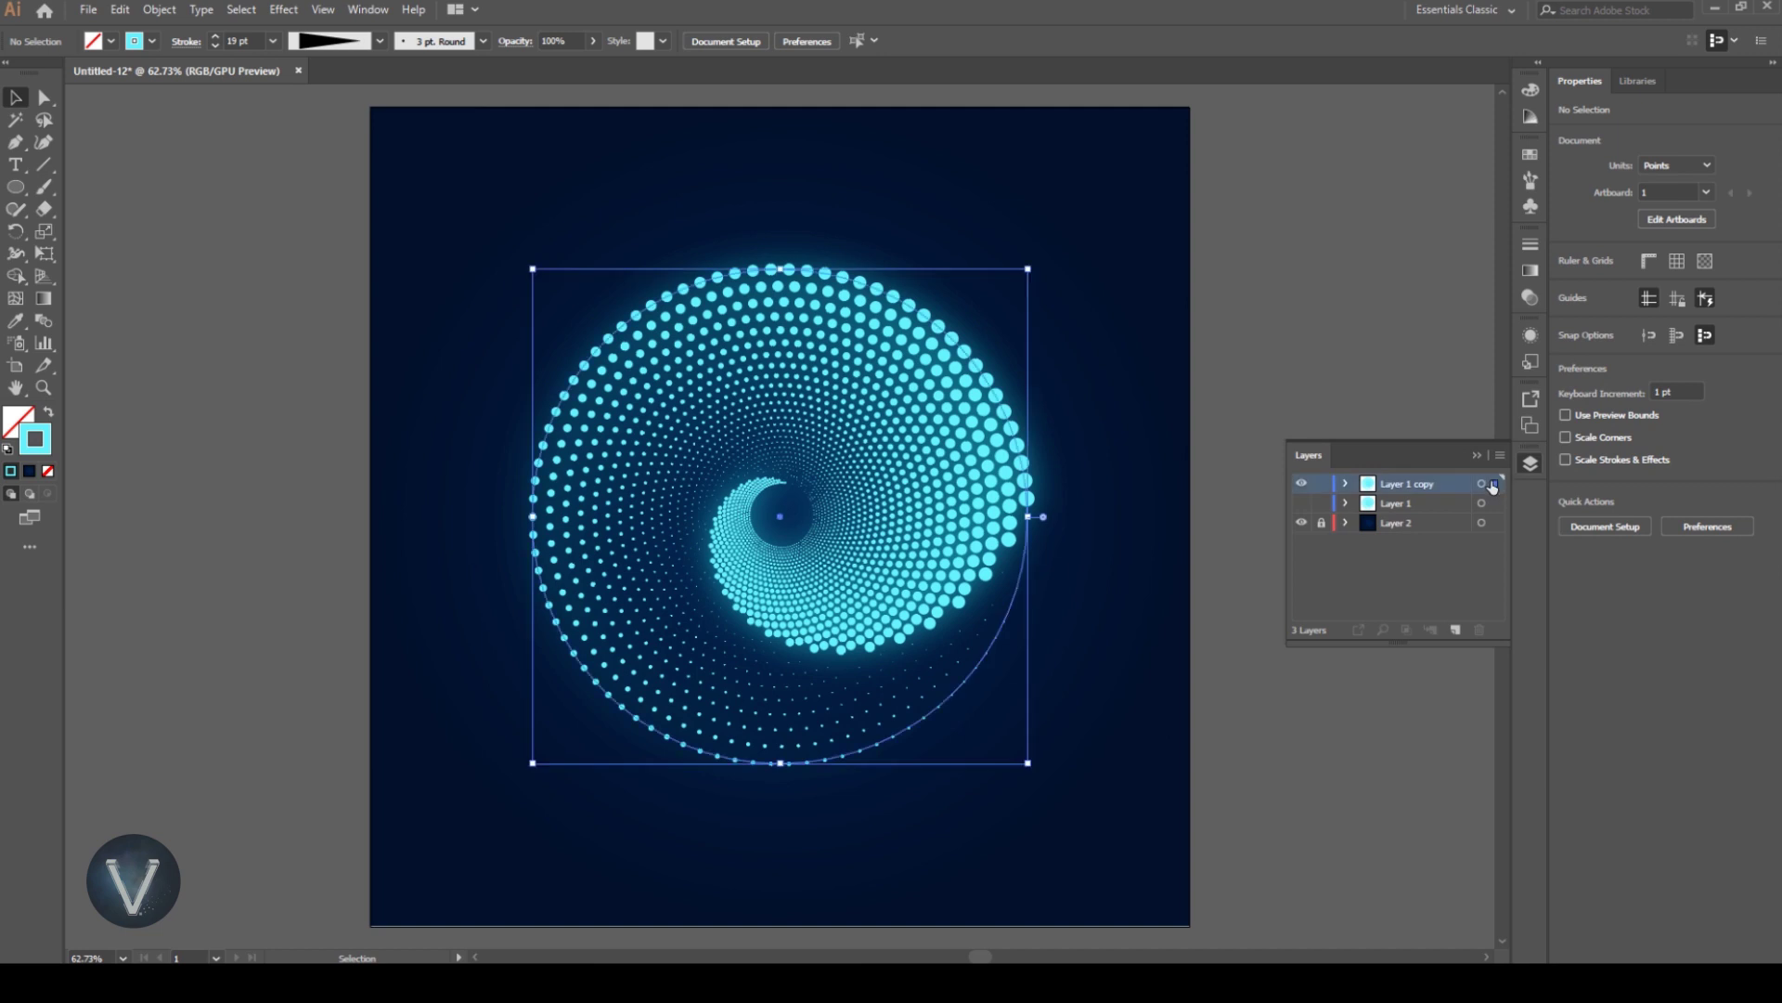
pyautogui.click(1530, 337)
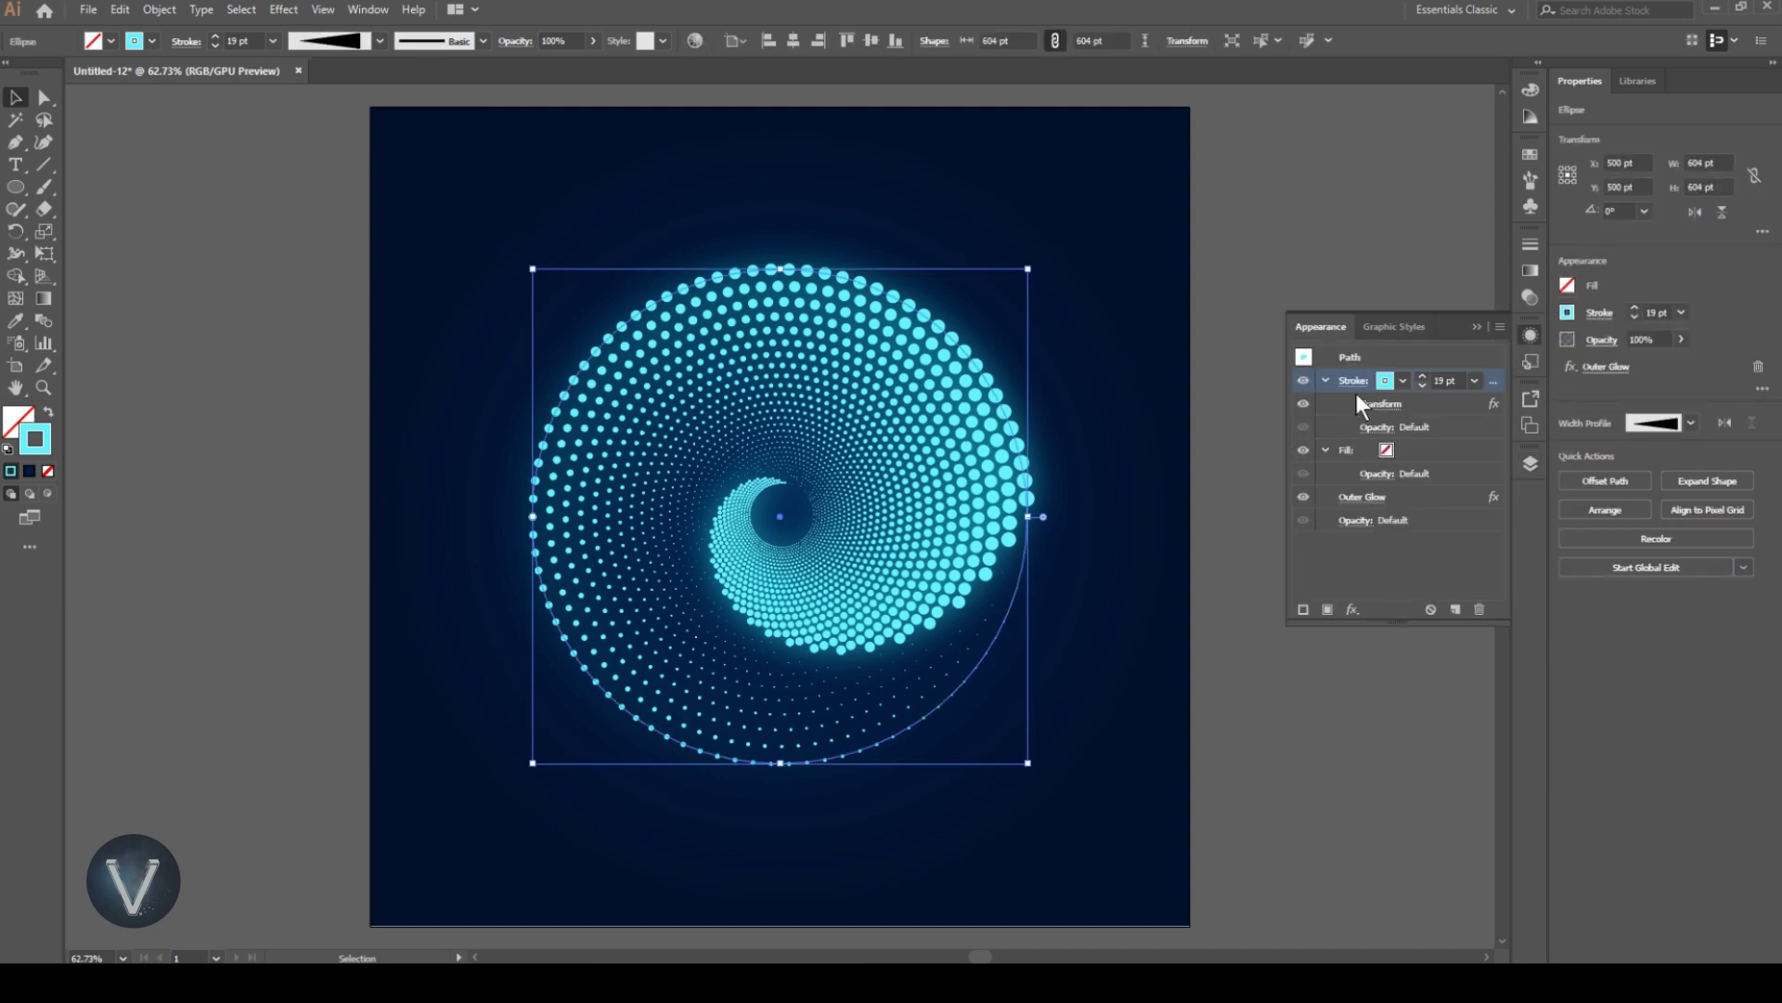
# Widen the copy's dash gap to 29 pt and flip its stroke taper.
pyautogui.click(1352, 381)
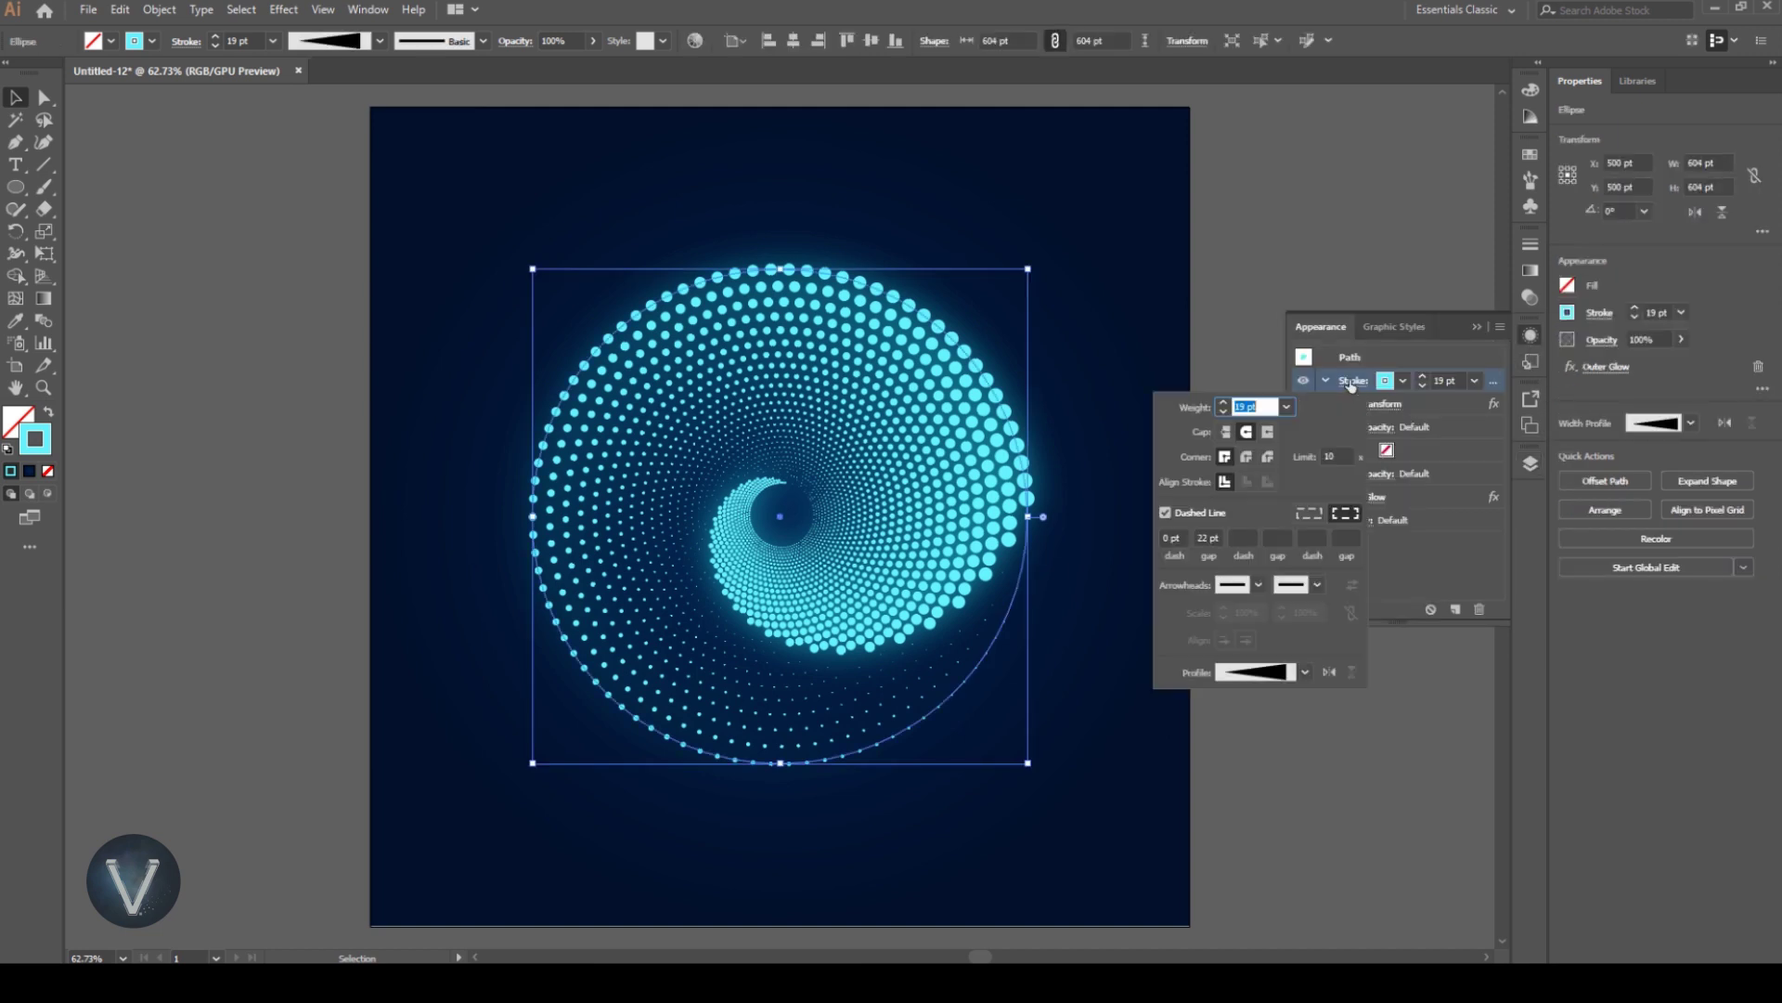
pyautogui.click(1203, 538)
pyautogui.press('Up')
pyautogui.press('Up')
pyautogui.press('Up')
pyautogui.press('Up')
pyautogui.press('Up')
pyautogui.press('Up')
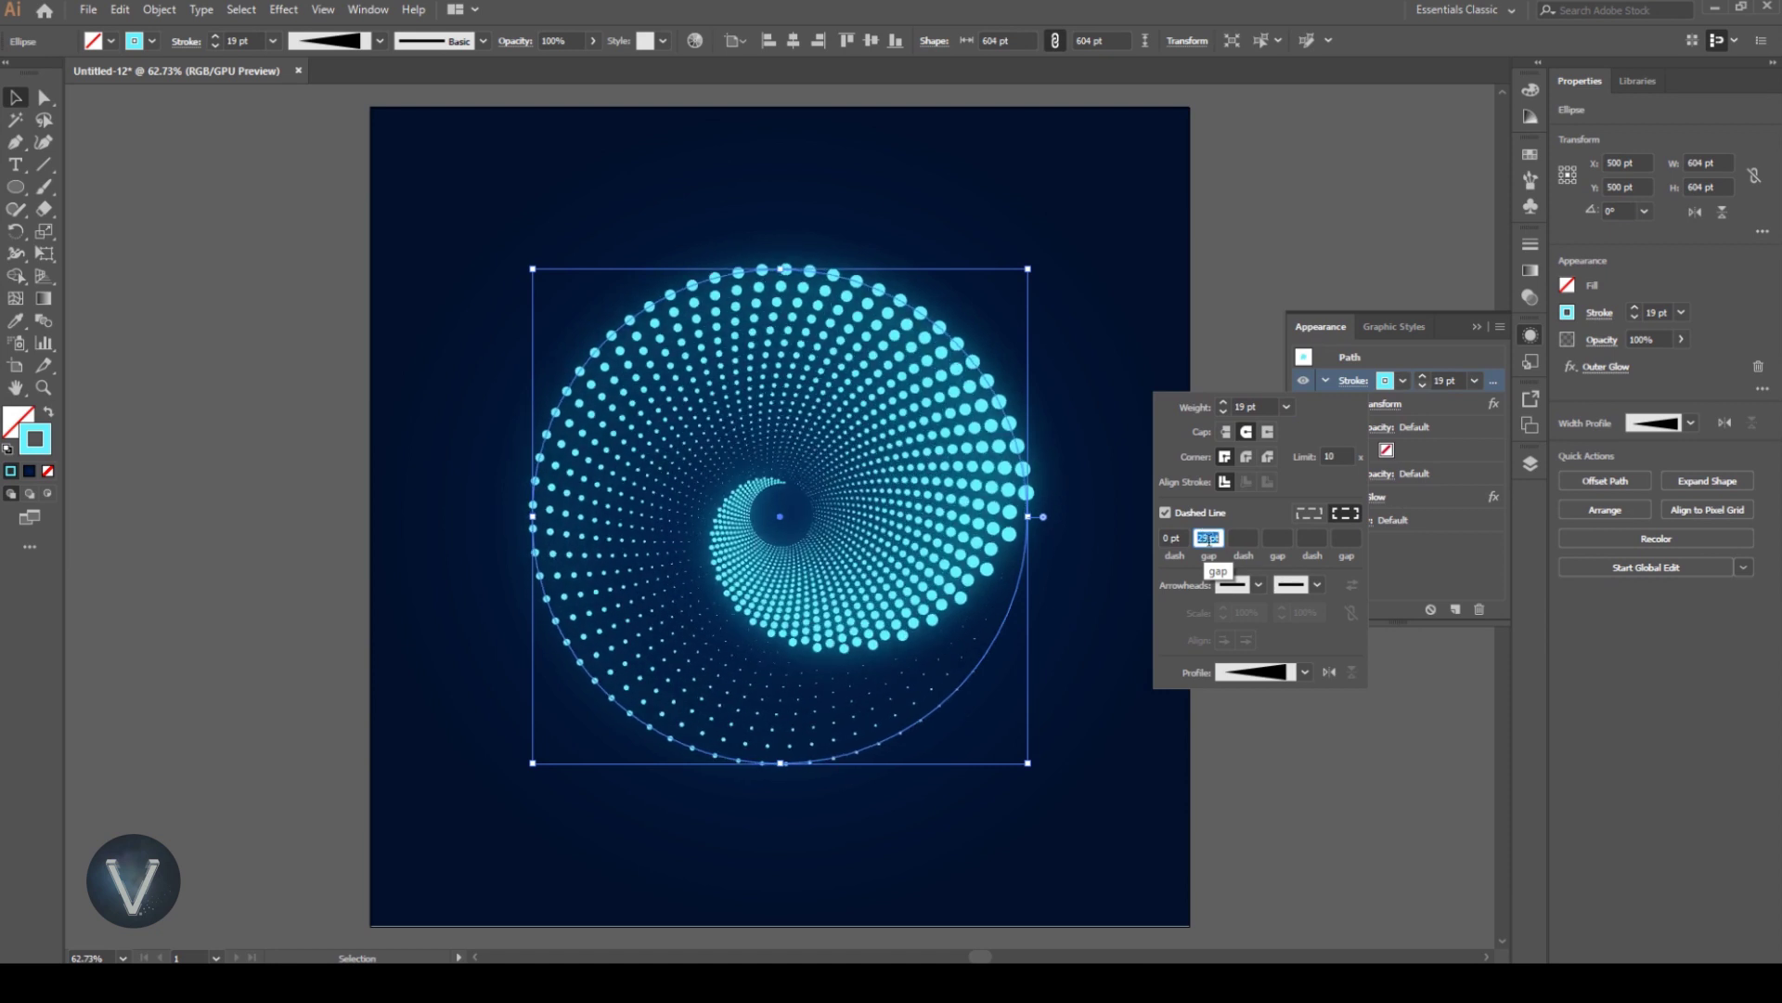
pyautogui.click(1327, 671)
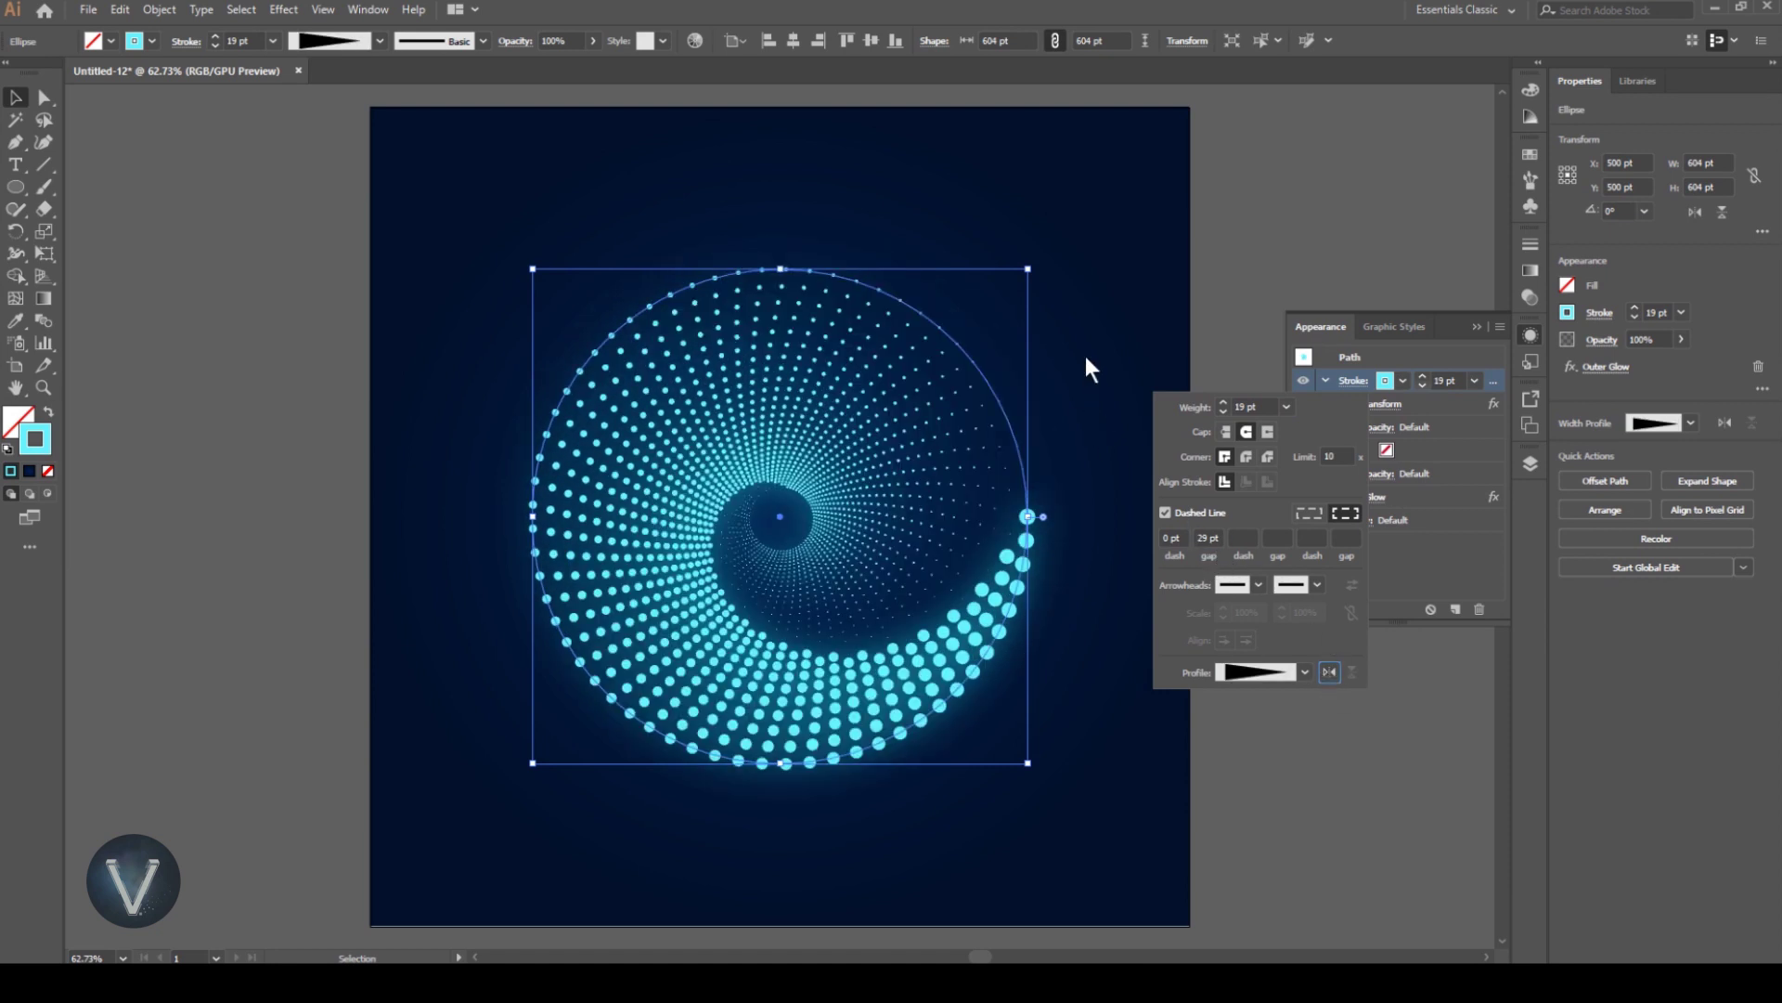
pyautogui.click(1381, 405)
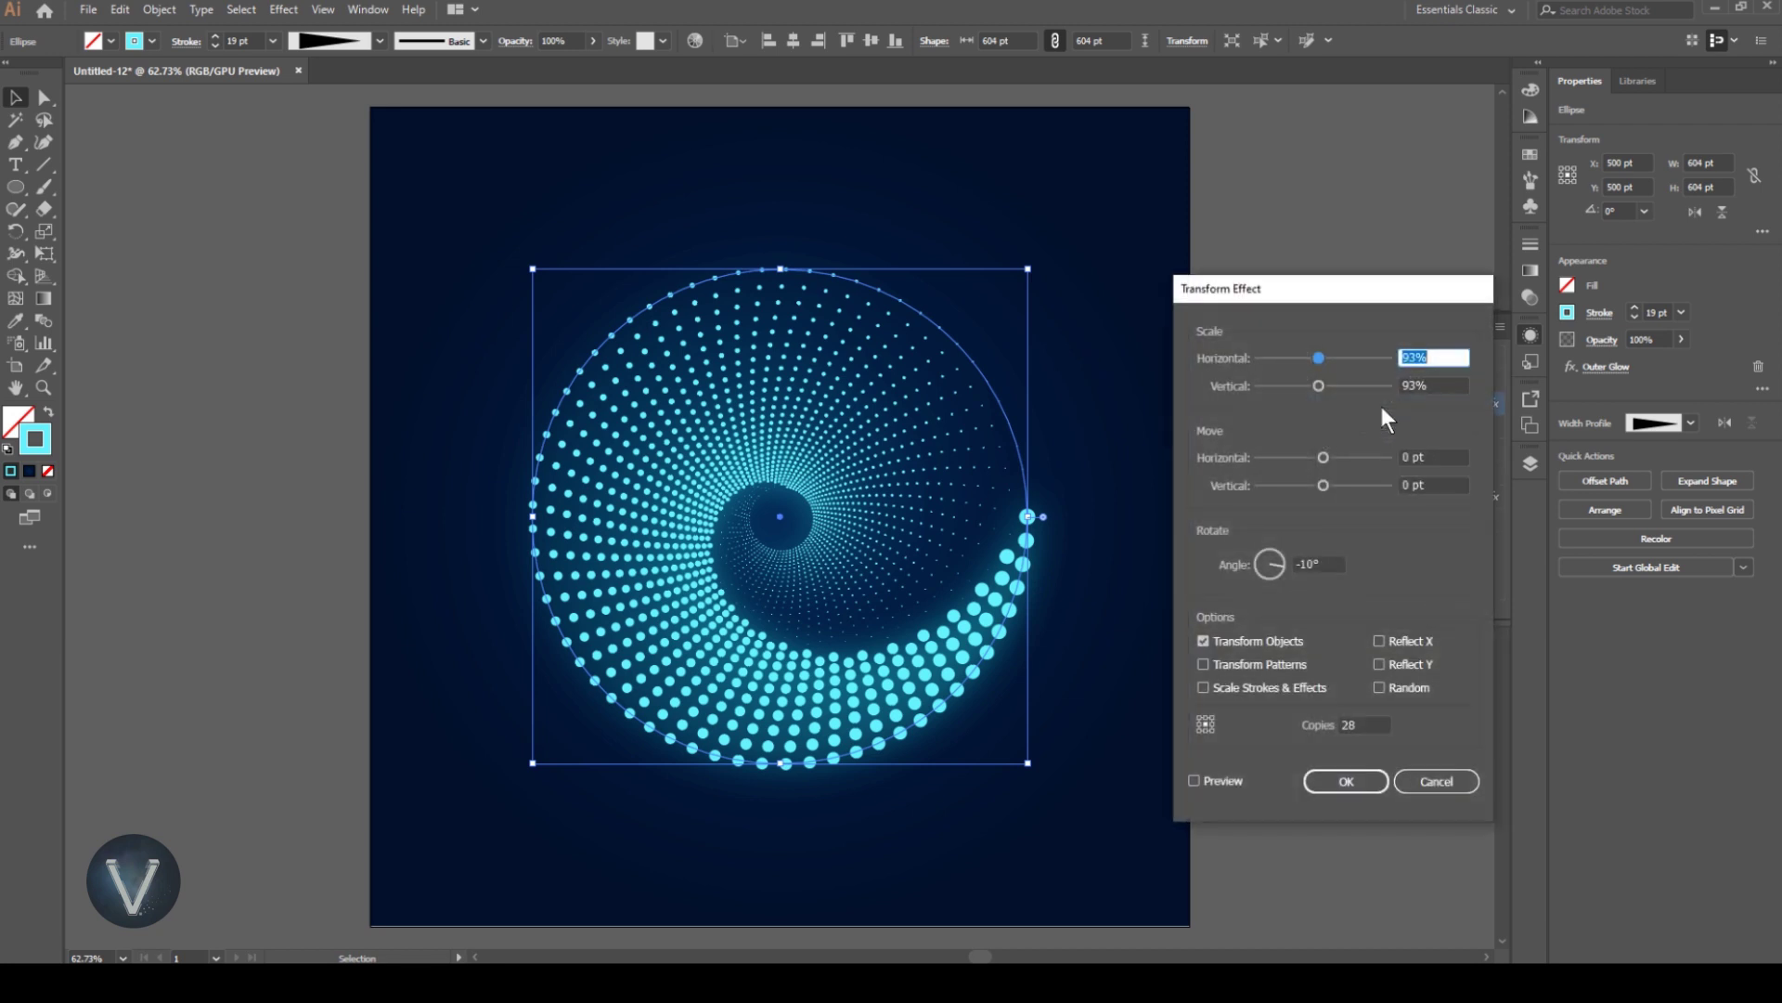
# Set the copy's Transform effect to 30° rotation with 30 copies, then deselect.
pyautogui.click(1195, 781)
pyautogui.doubleClick(1307, 566)
pyautogui.press('Up')
pyautogui.press('Up')
pyautogui.press('Up')
pyautogui.press('Up')
pyautogui.press('Up')
pyautogui.press('Up')
pyautogui.press('Up')
pyautogui.press('Up')
pyautogui.press('Up')
pyautogui.press('Up')
pyautogui.press('Up')
pyautogui.press('Up')
pyautogui.press('Up')
pyautogui.press('Up')
pyautogui.press('Up')
pyautogui.press('Up')
pyautogui.press('Up')
pyautogui.press('Up')
pyautogui.press('Up')
pyautogui.press('Up')
pyautogui.press('Up')
pyautogui.press('Up')
pyautogui.press('Up')
pyautogui.press('Up')
pyautogui.press('Up')
pyautogui.press('Up')
pyautogui.press('Up')
pyautogui.press('Up')
pyautogui.press('Up')
pyautogui.press('Up')
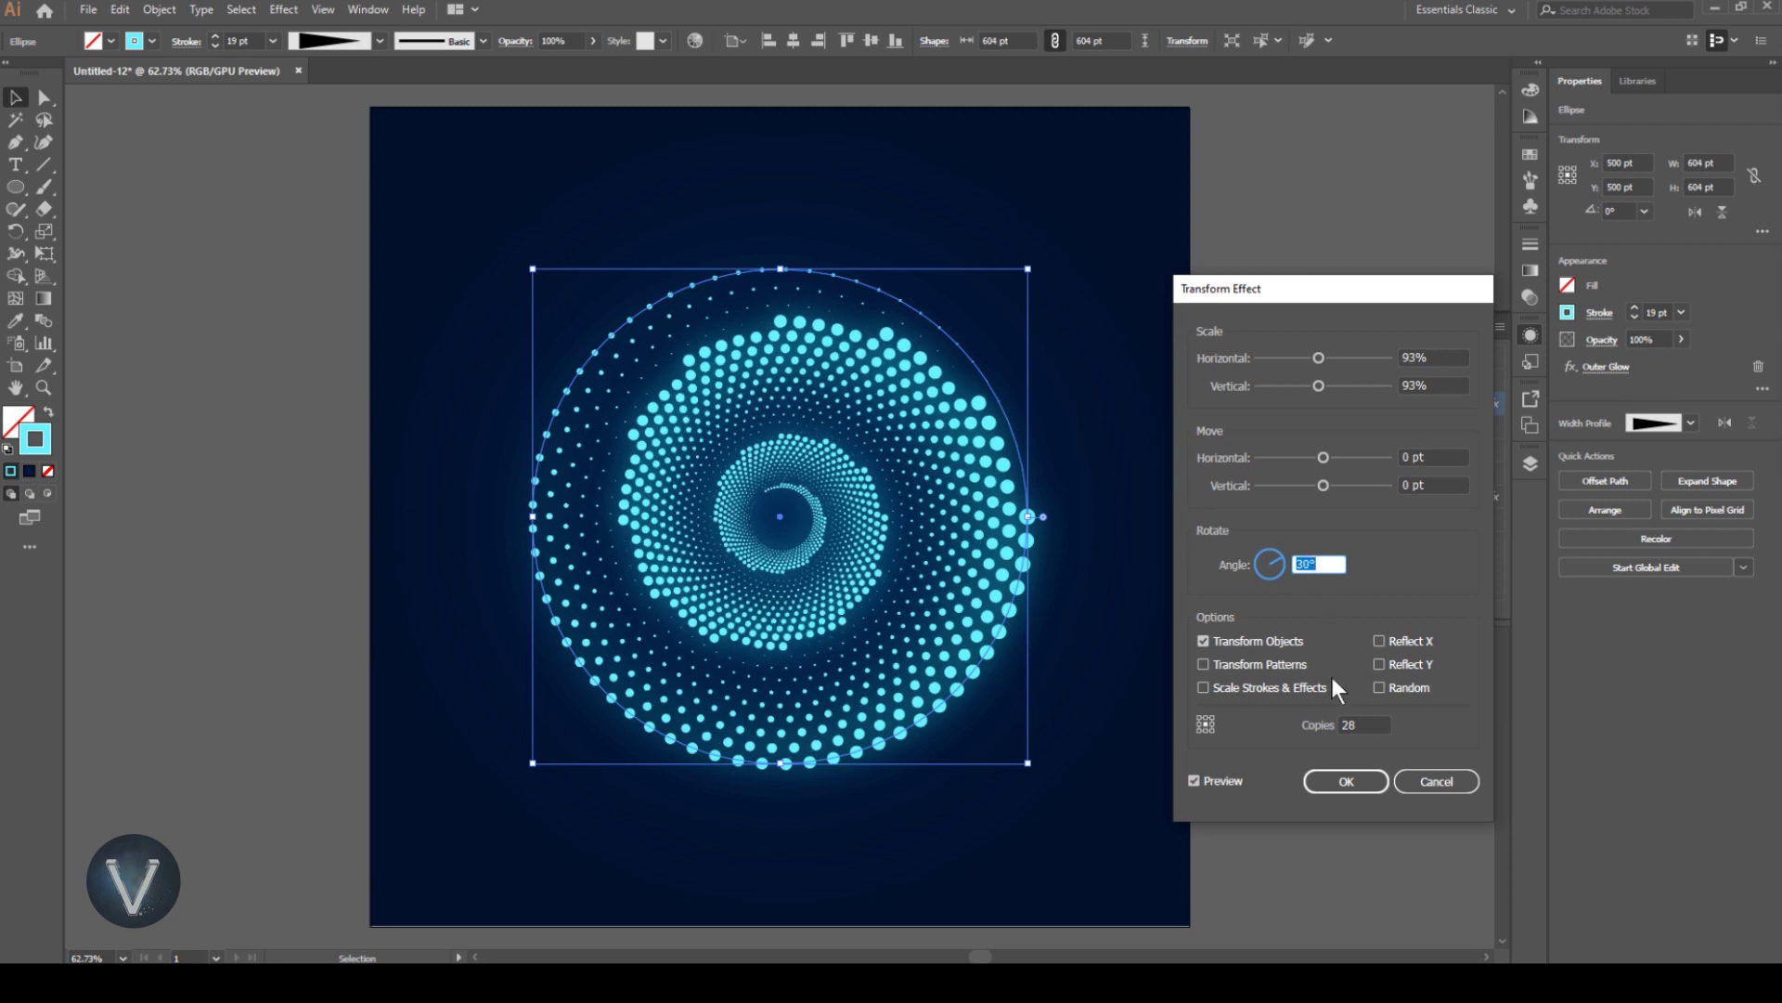
pyautogui.doubleClick(1350, 723)
pyautogui.press('Up')
pyautogui.press('Up')
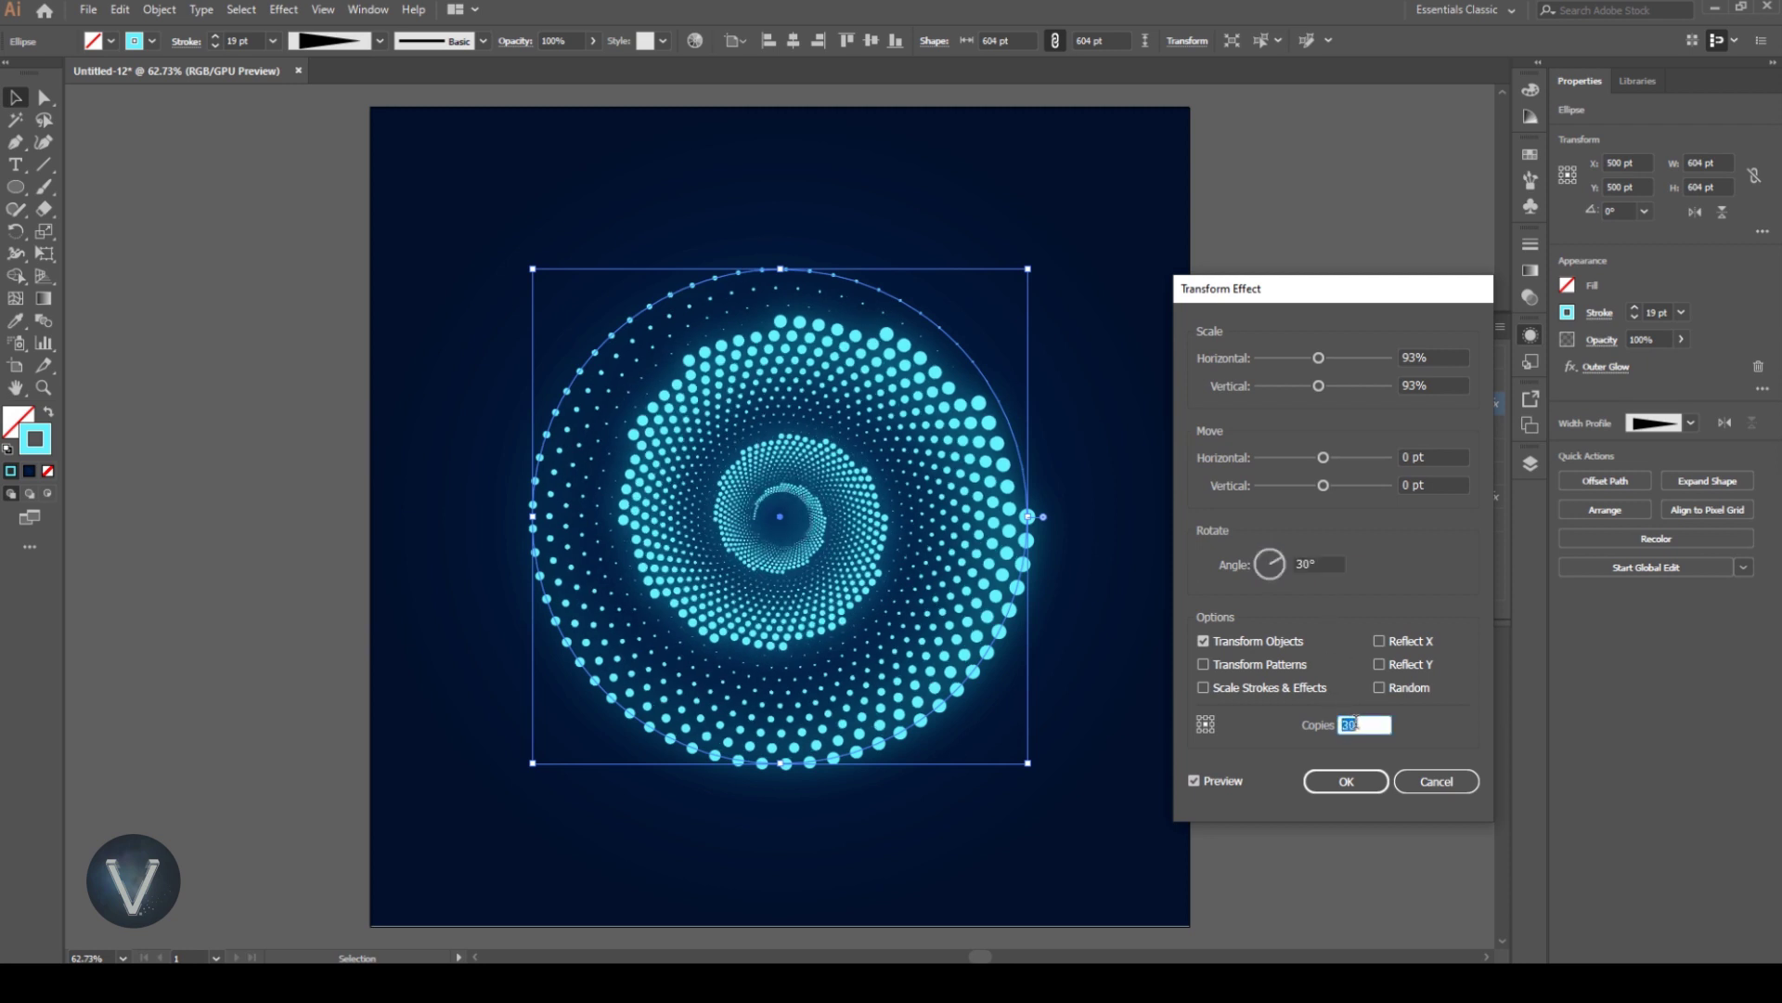
pyautogui.click(1366, 783)
pyautogui.click(1131, 332)
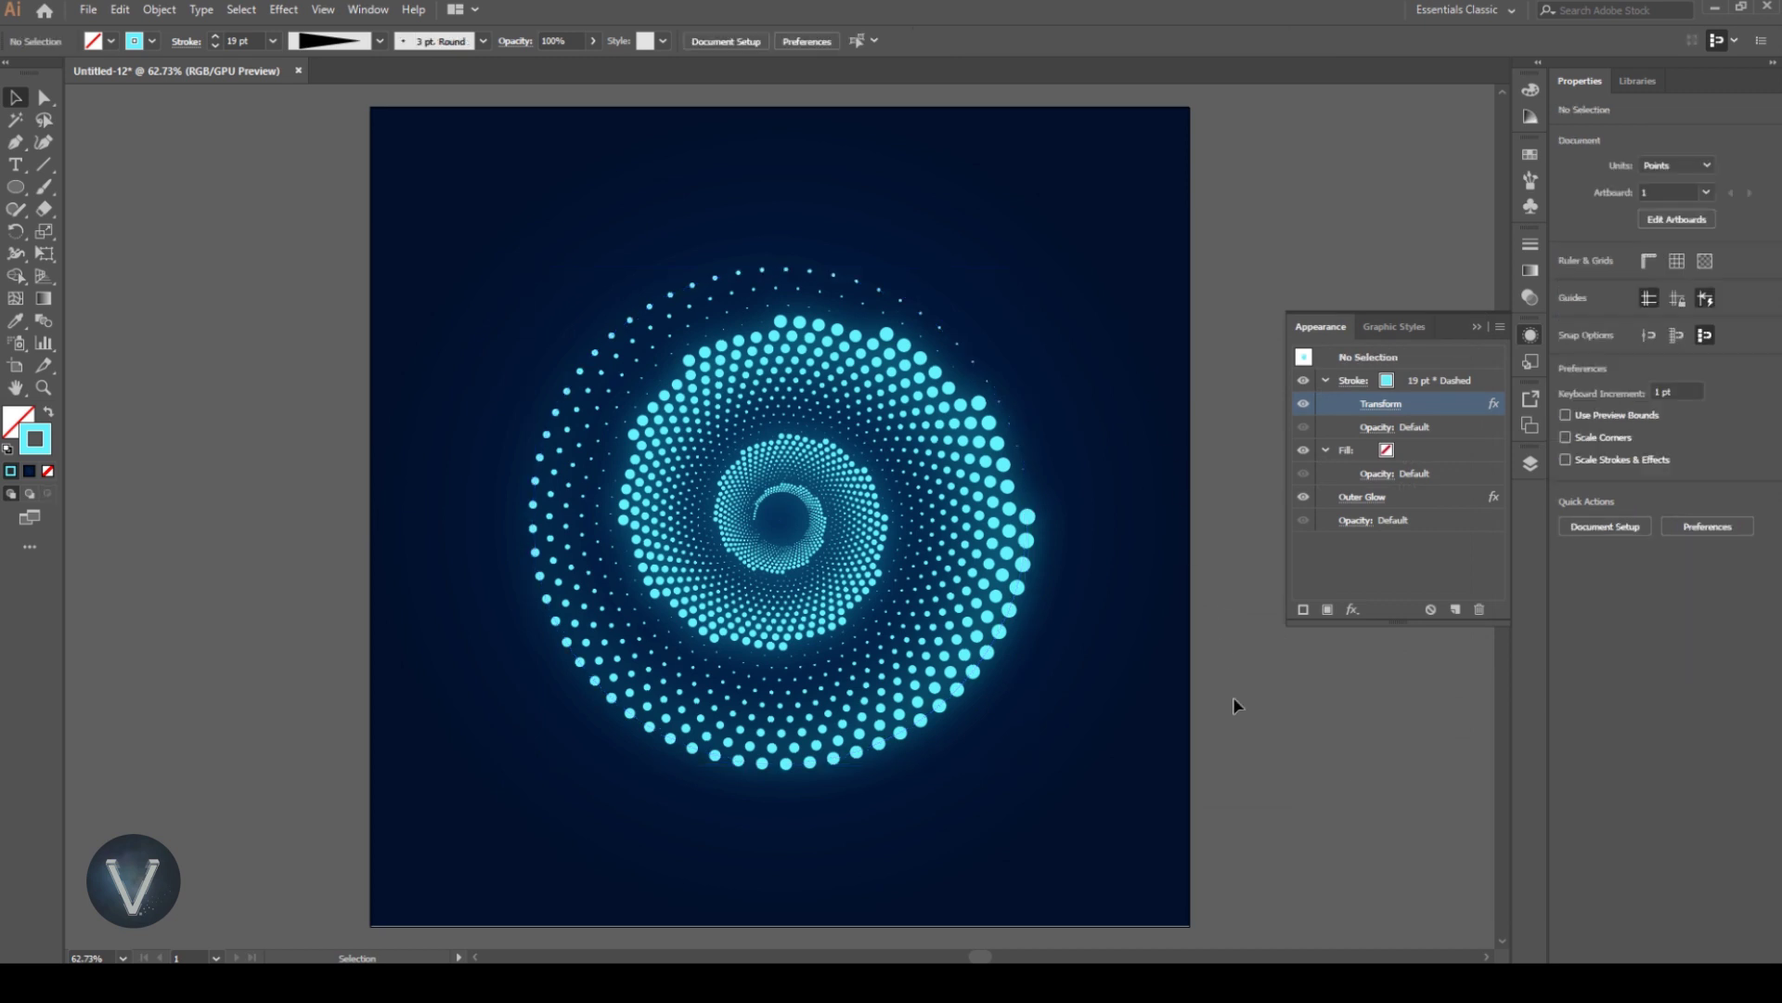
# Duplicate Layer 1 copy into Layer 1 copy 2, hide Layer 1 copy, and select the new spiral.
pyautogui.click(1527, 464)
pyautogui.moveTo(1448, 488); pyautogui.dragTo(1455, 629)
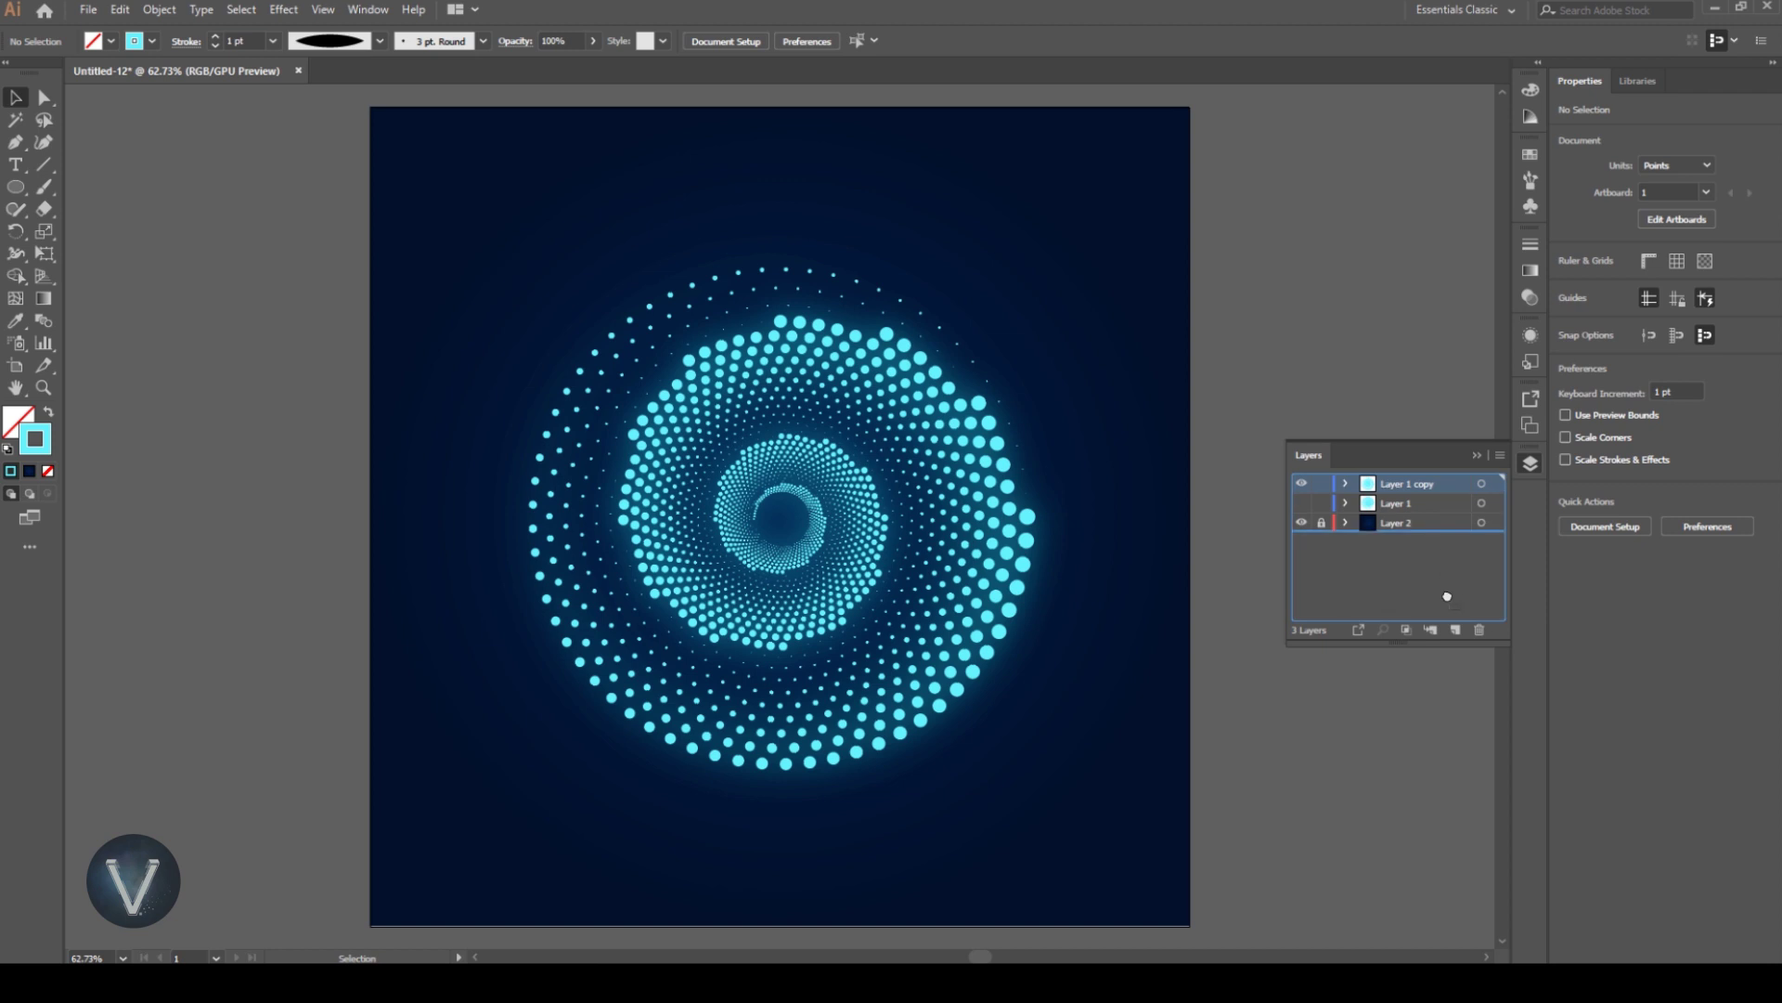
pyautogui.click(1301, 502)
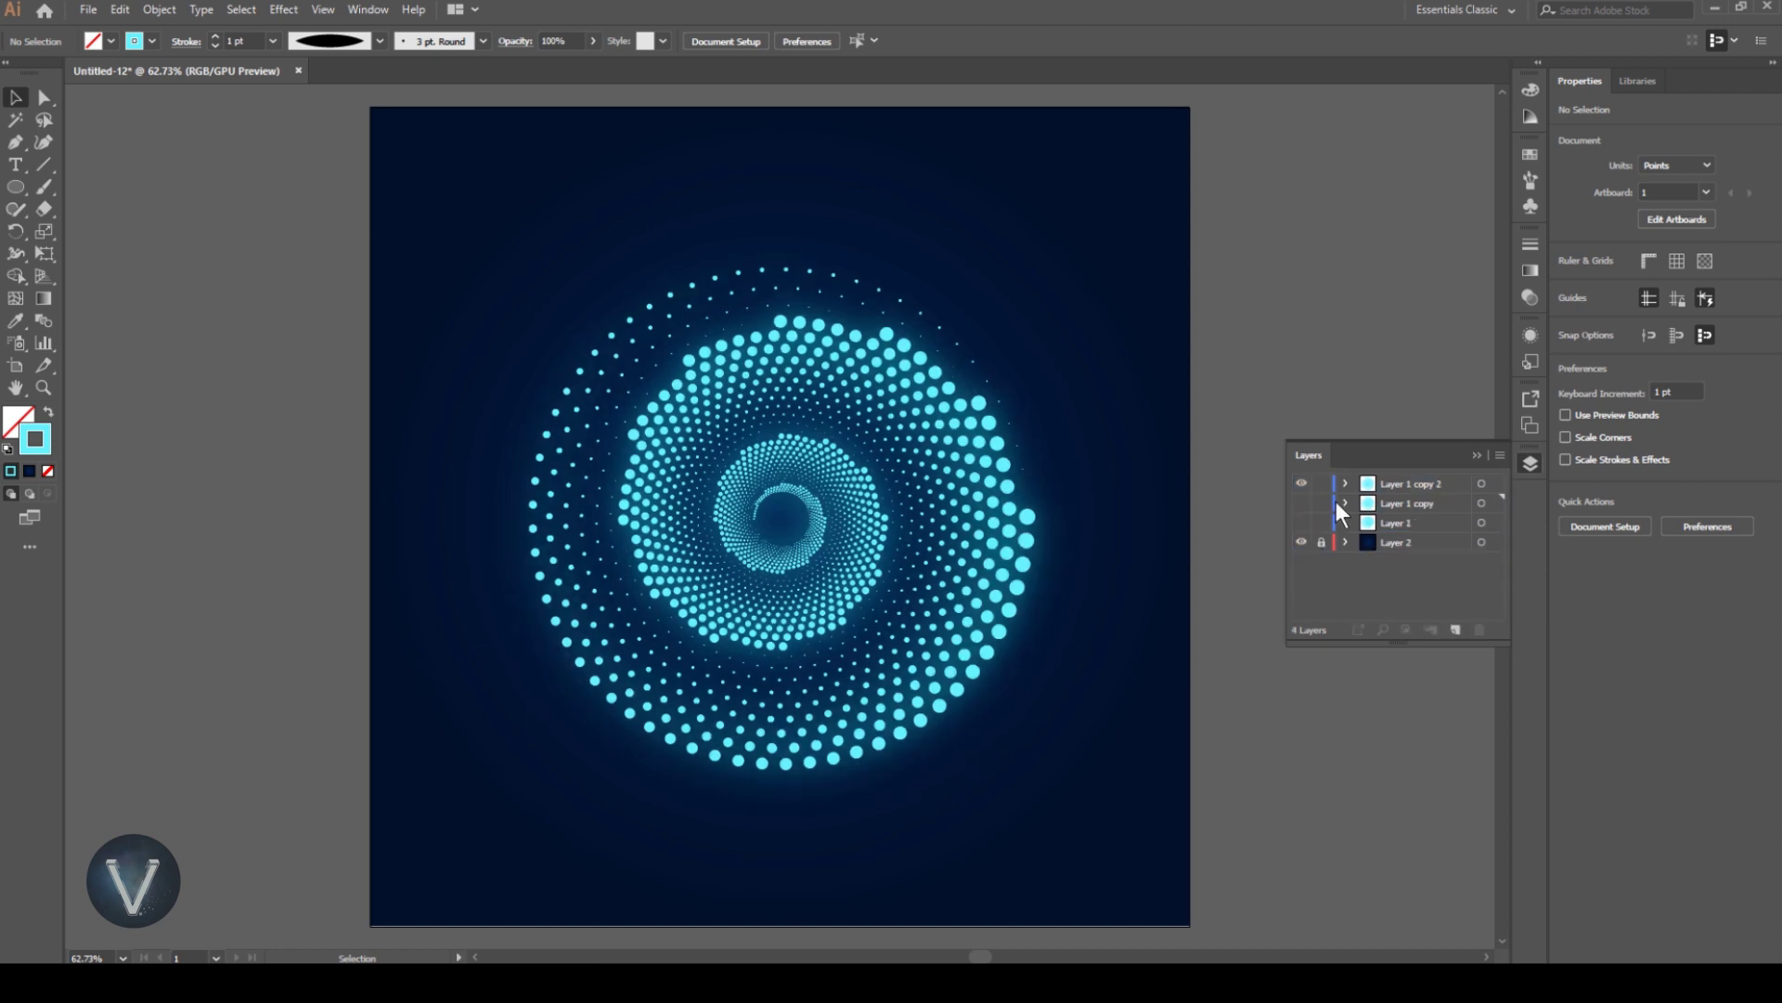
pyautogui.click(1418, 482)
pyautogui.click(1493, 483)
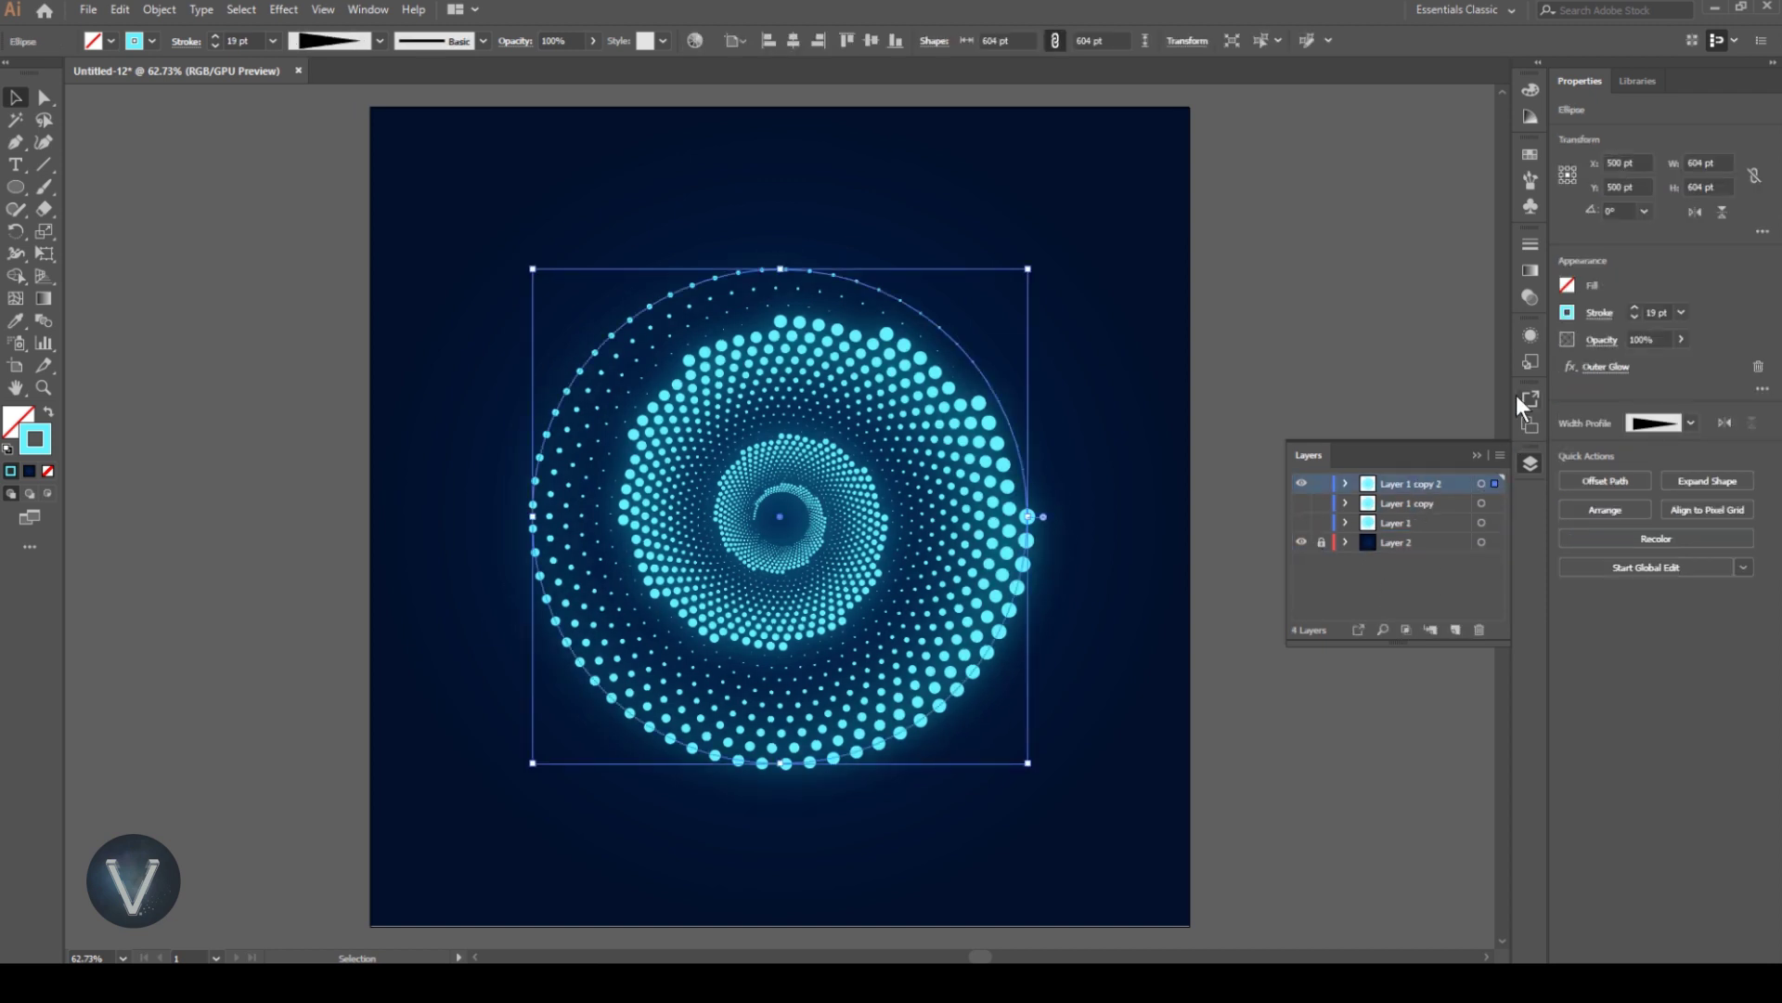
pyautogui.click(1528, 334)
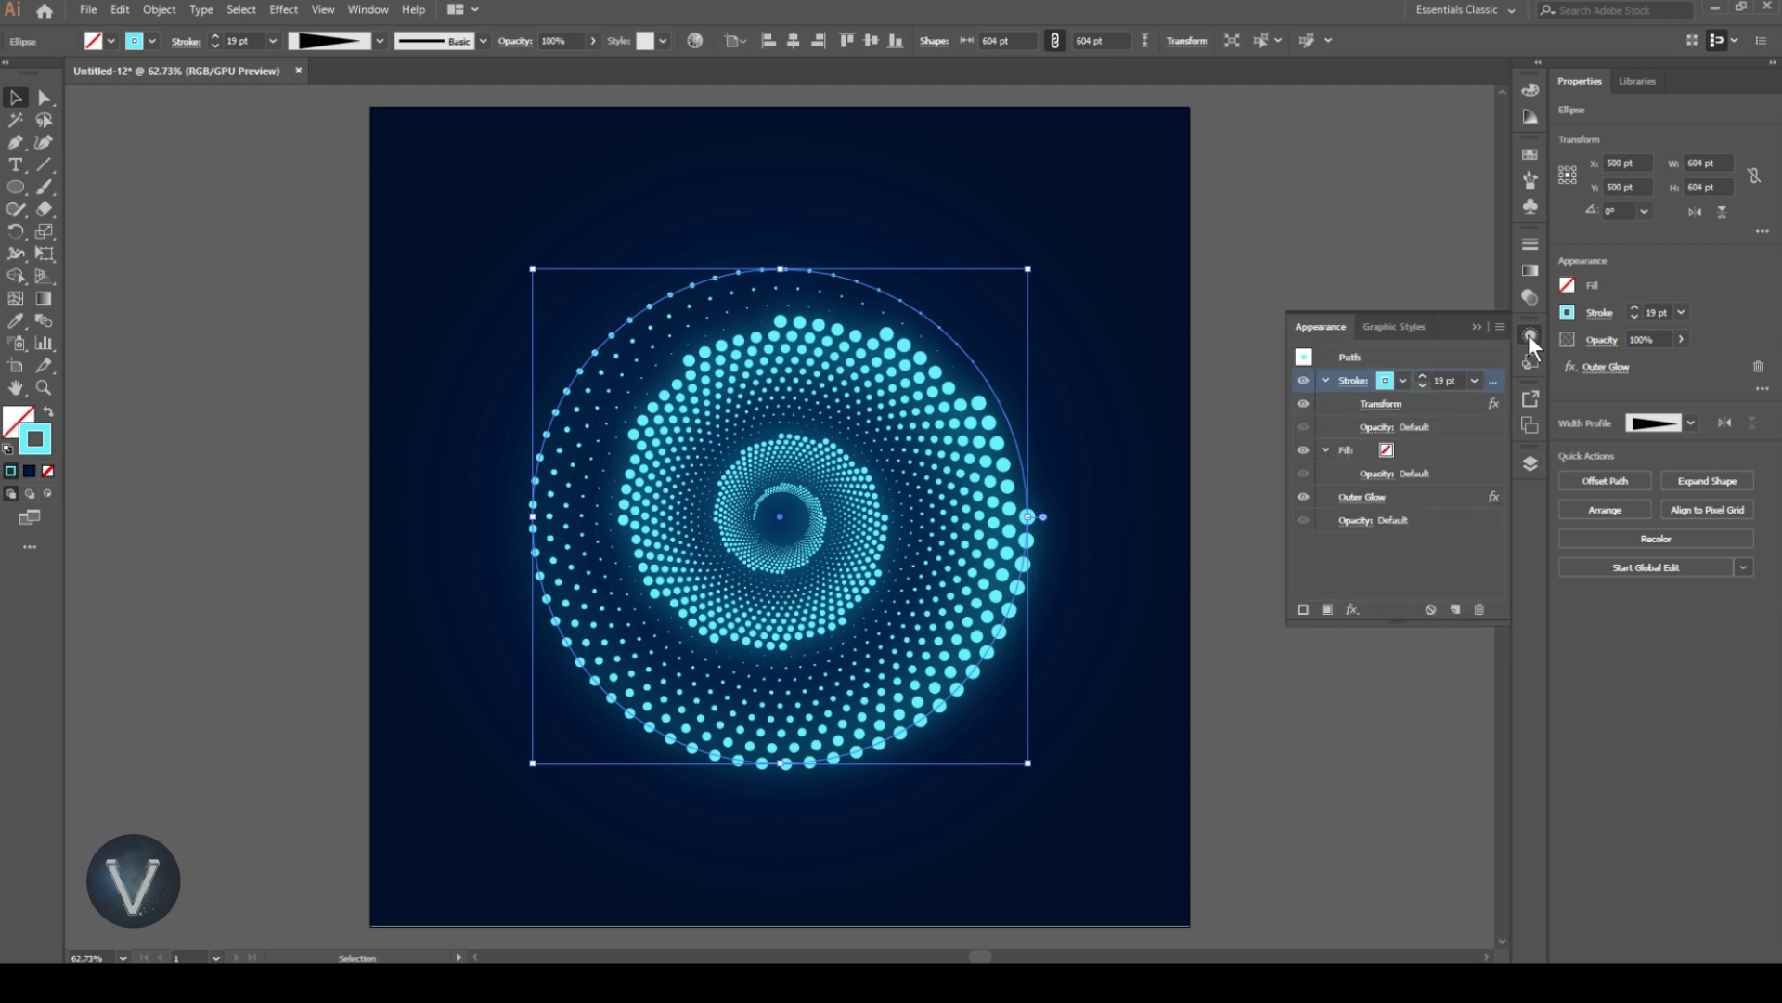
# Give the new spiral a different width profile and a 17 pt stroke weight.
pyautogui.click(1358, 385)
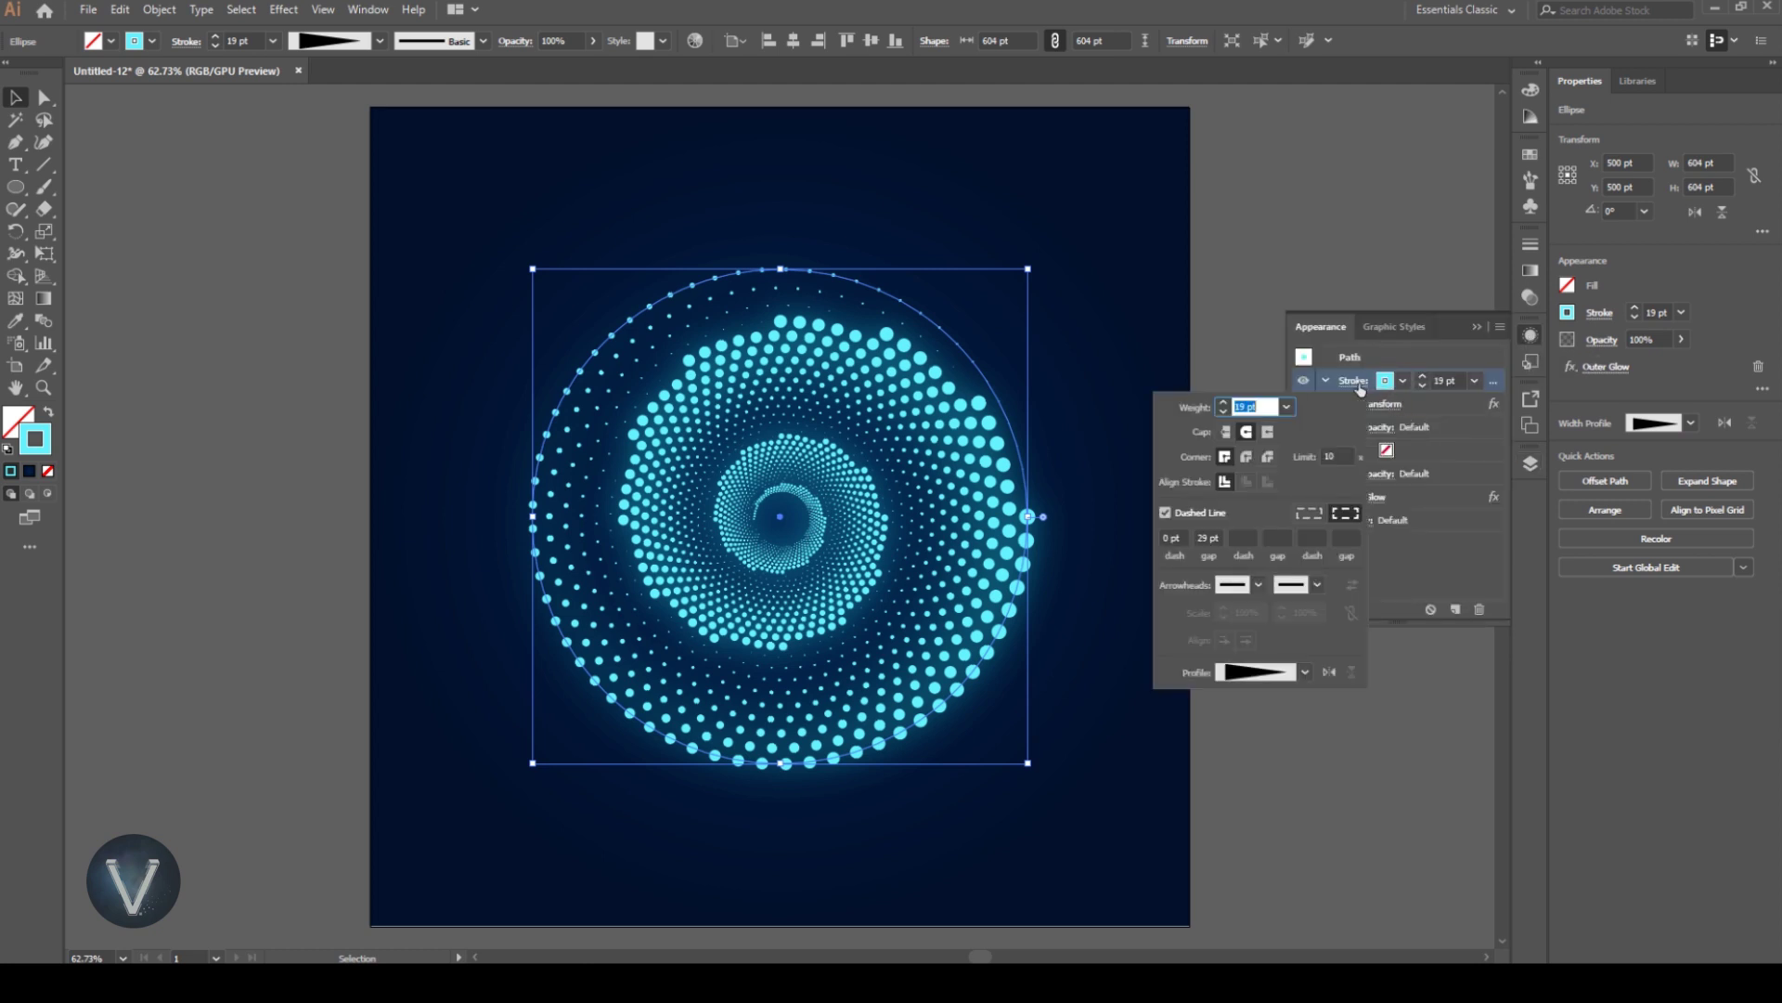
pyautogui.click(1305, 672)
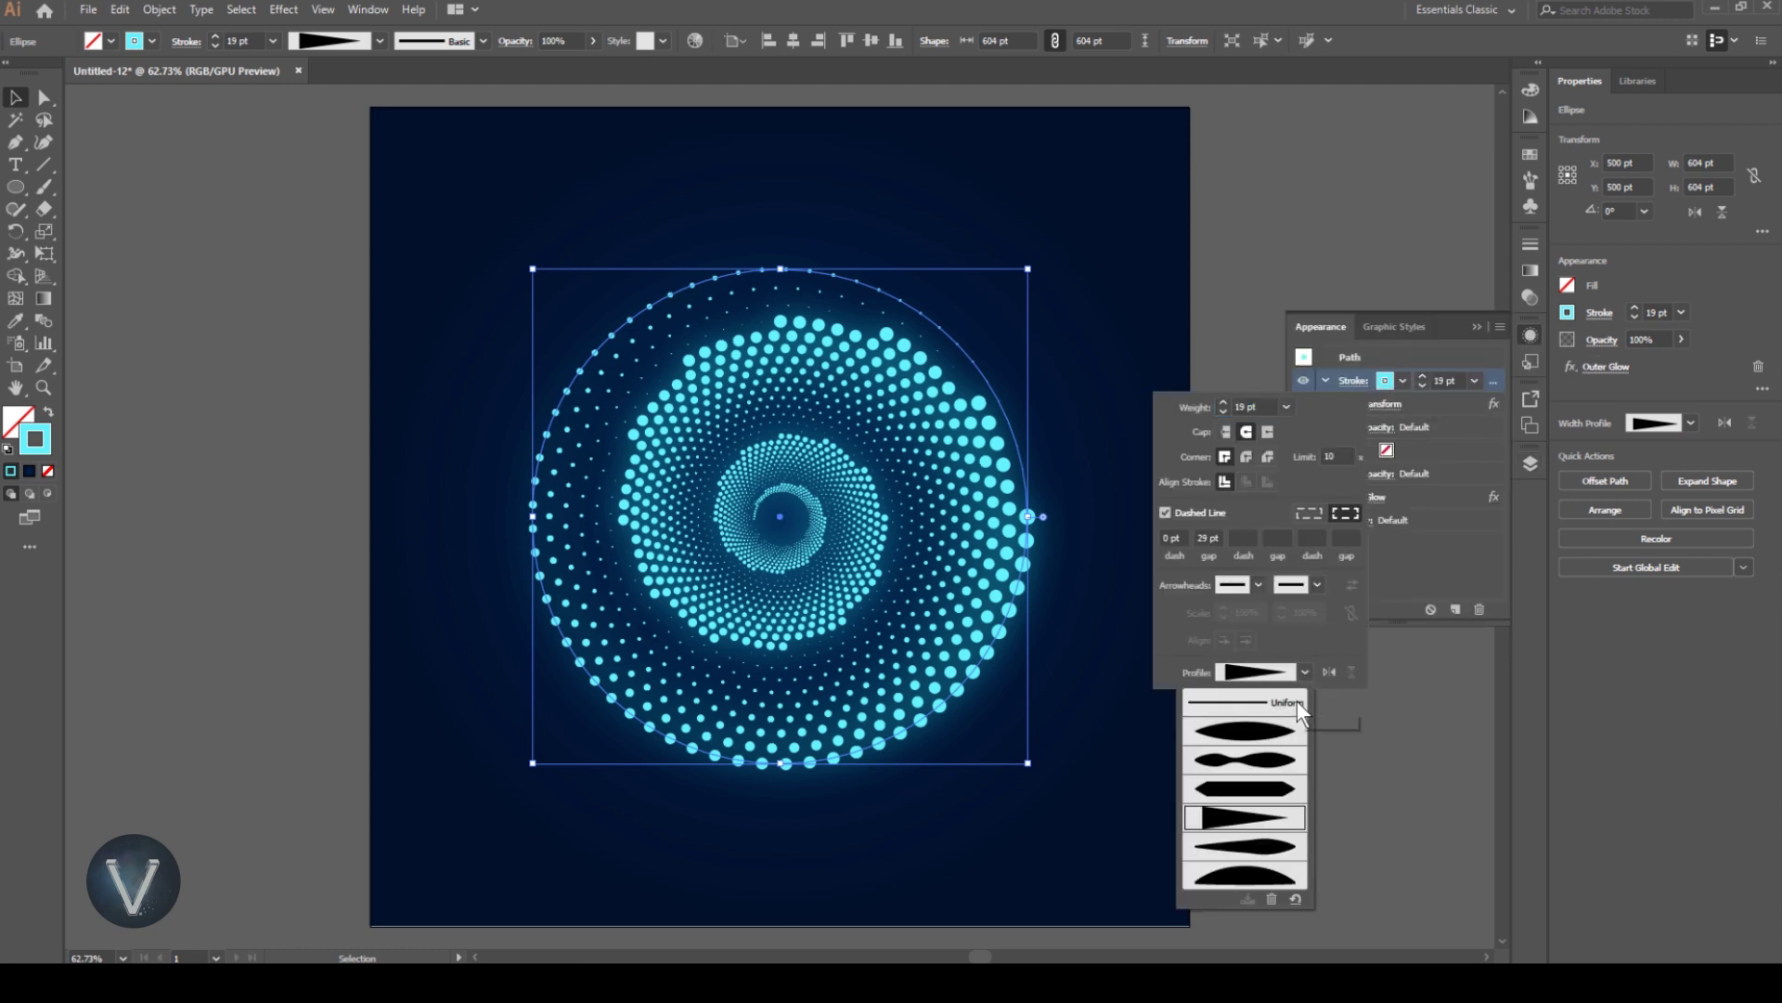
pyautogui.click(1268, 761)
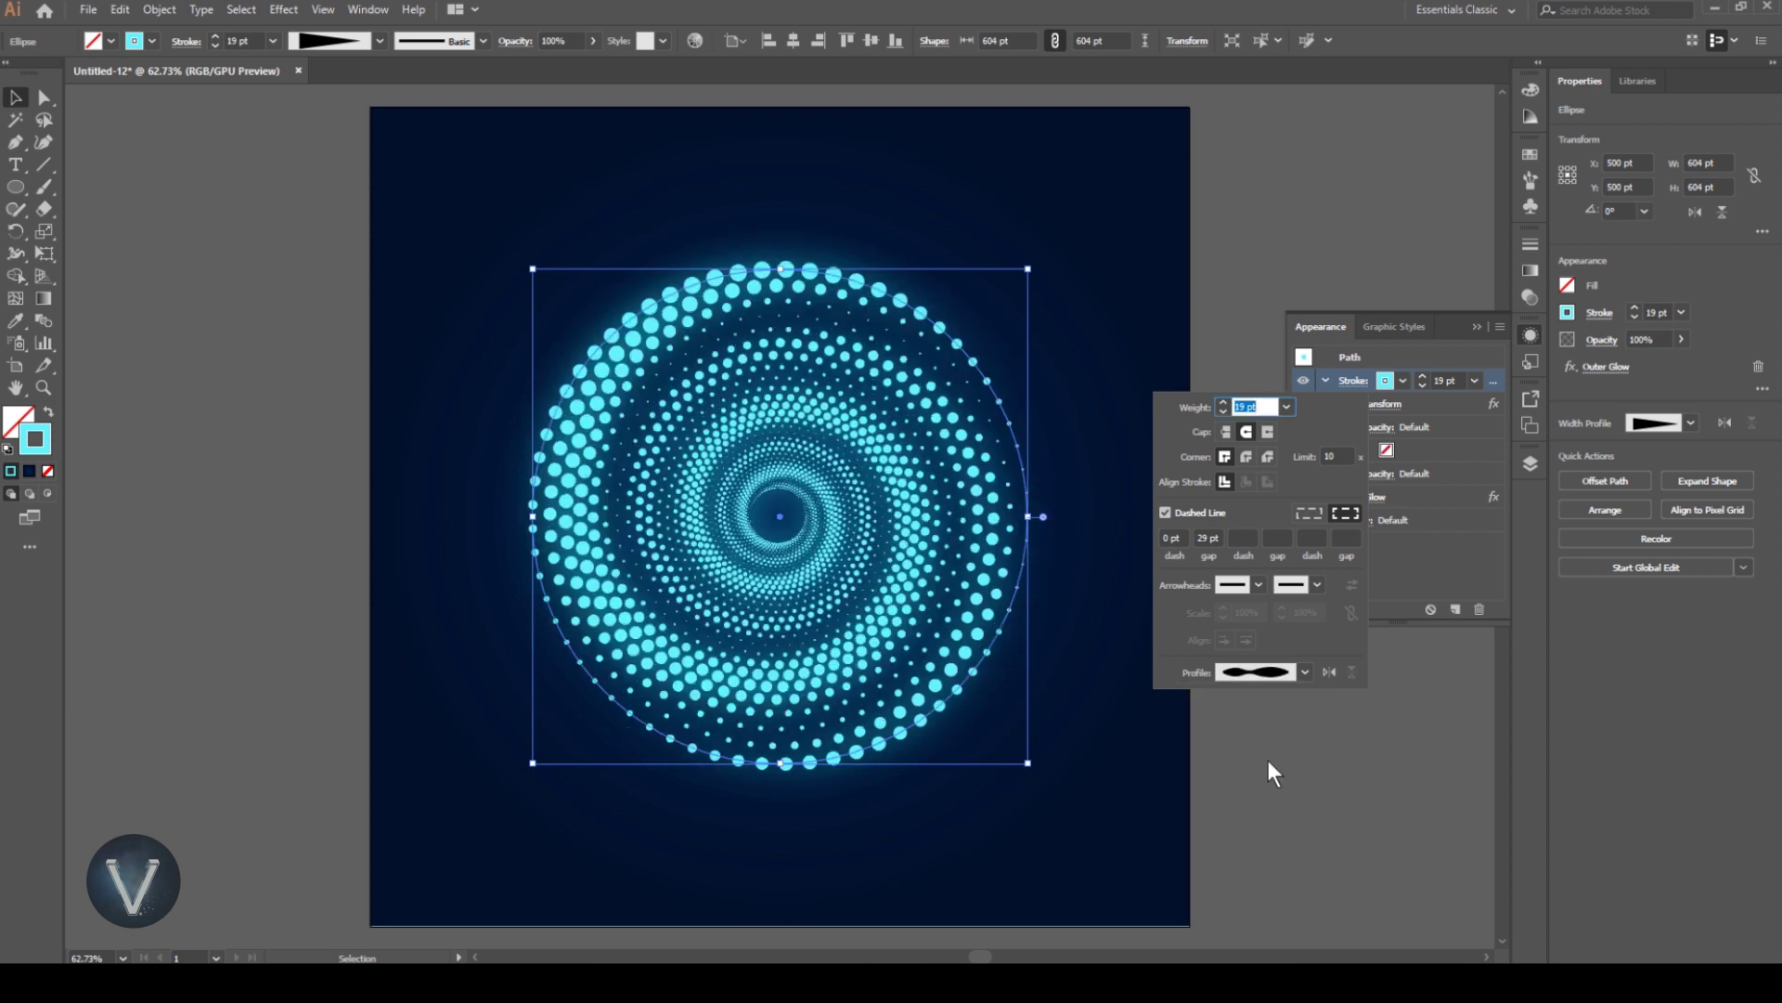
pyautogui.click(1304, 672)
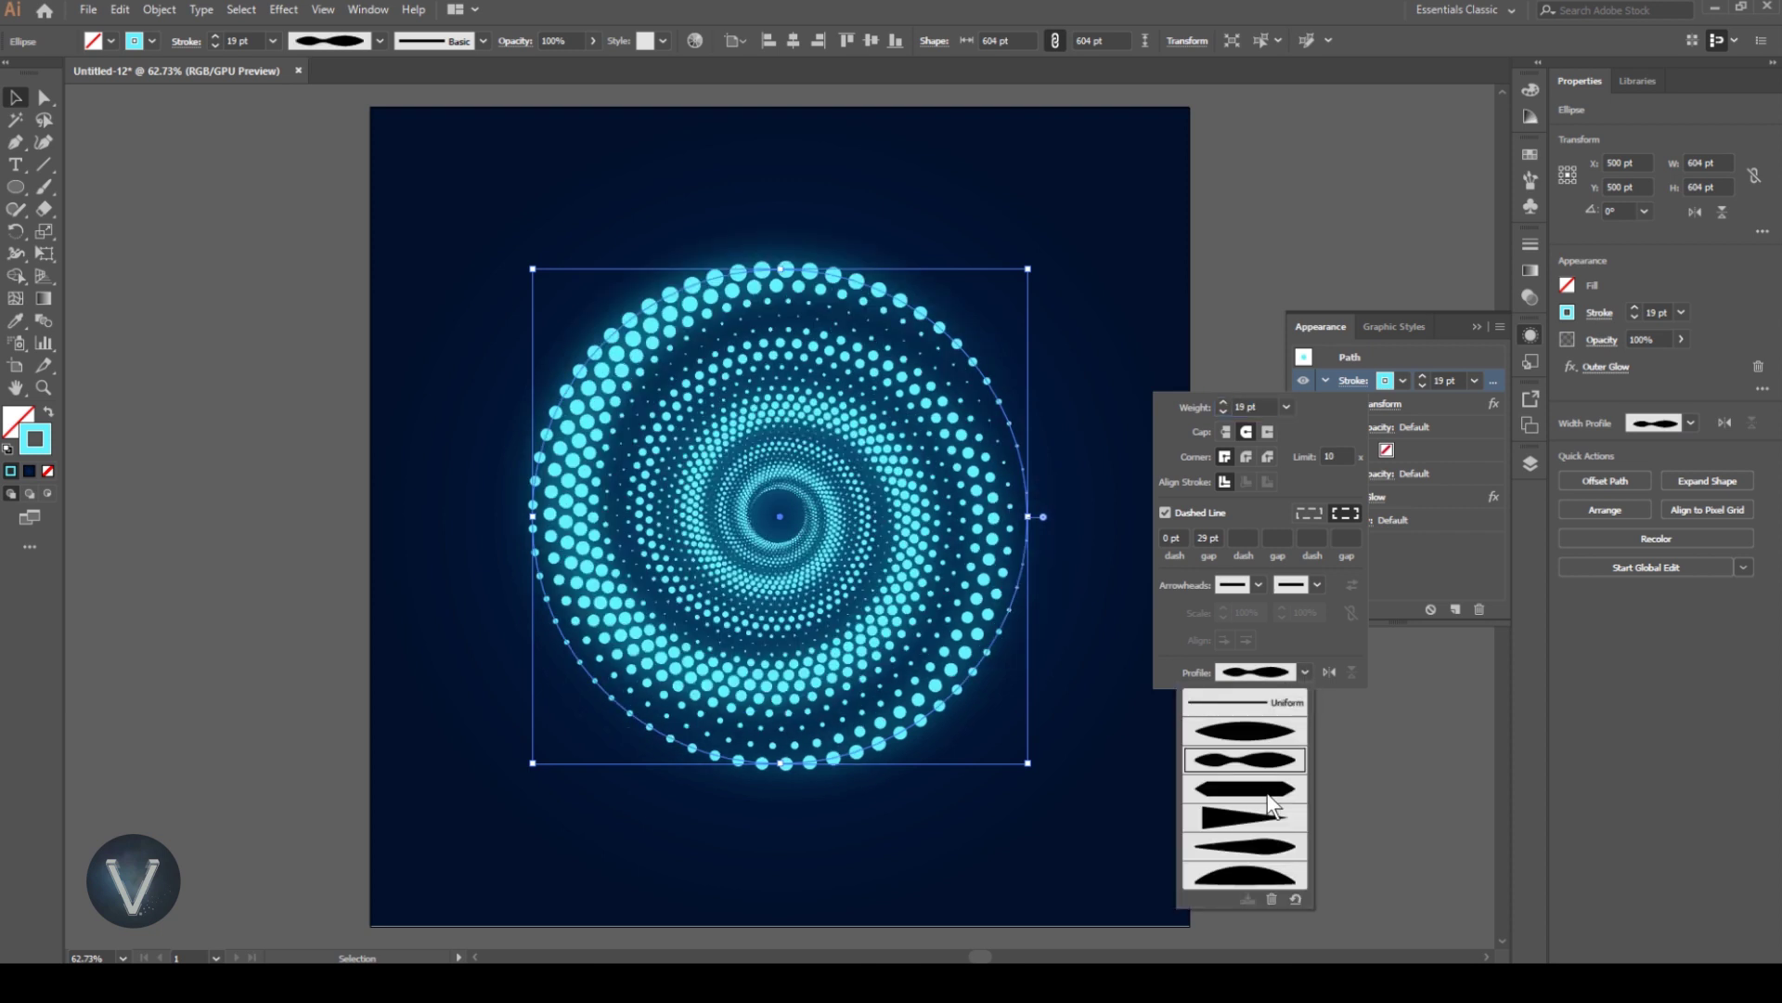
pyautogui.click(1267, 841)
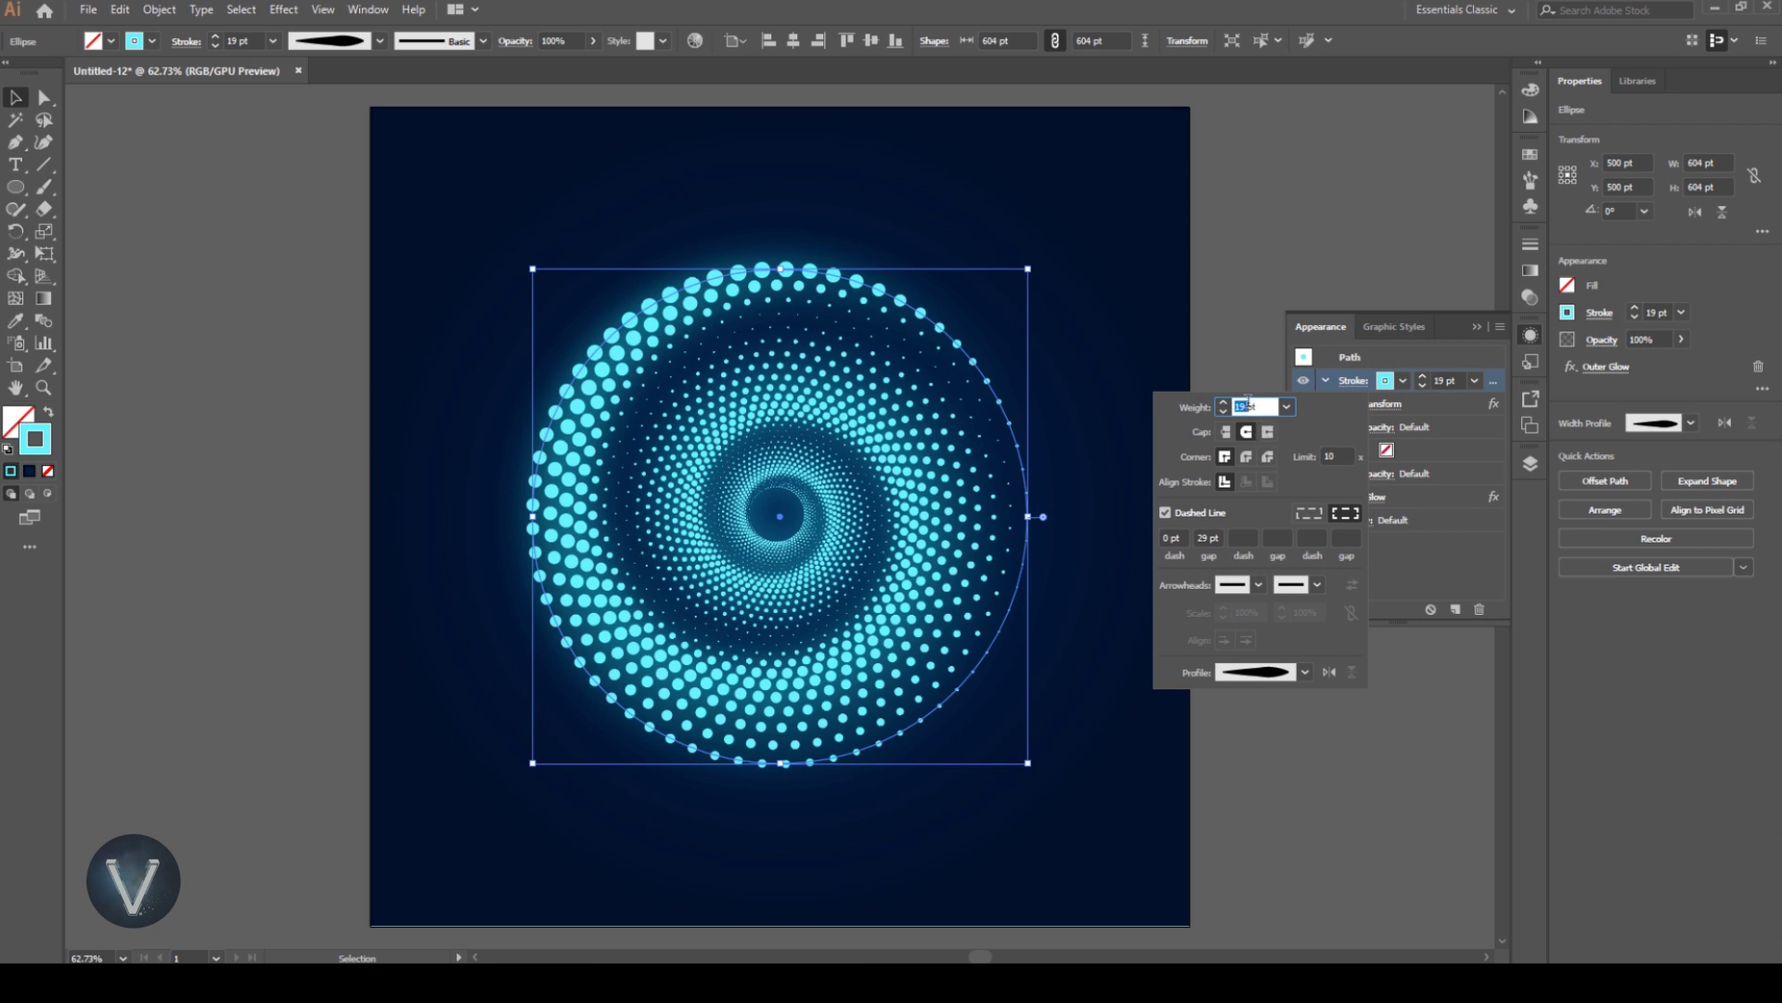
pyautogui.press('Down')
pyautogui.press('Down')
pyautogui.press('Up')
pyautogui.press('Down')
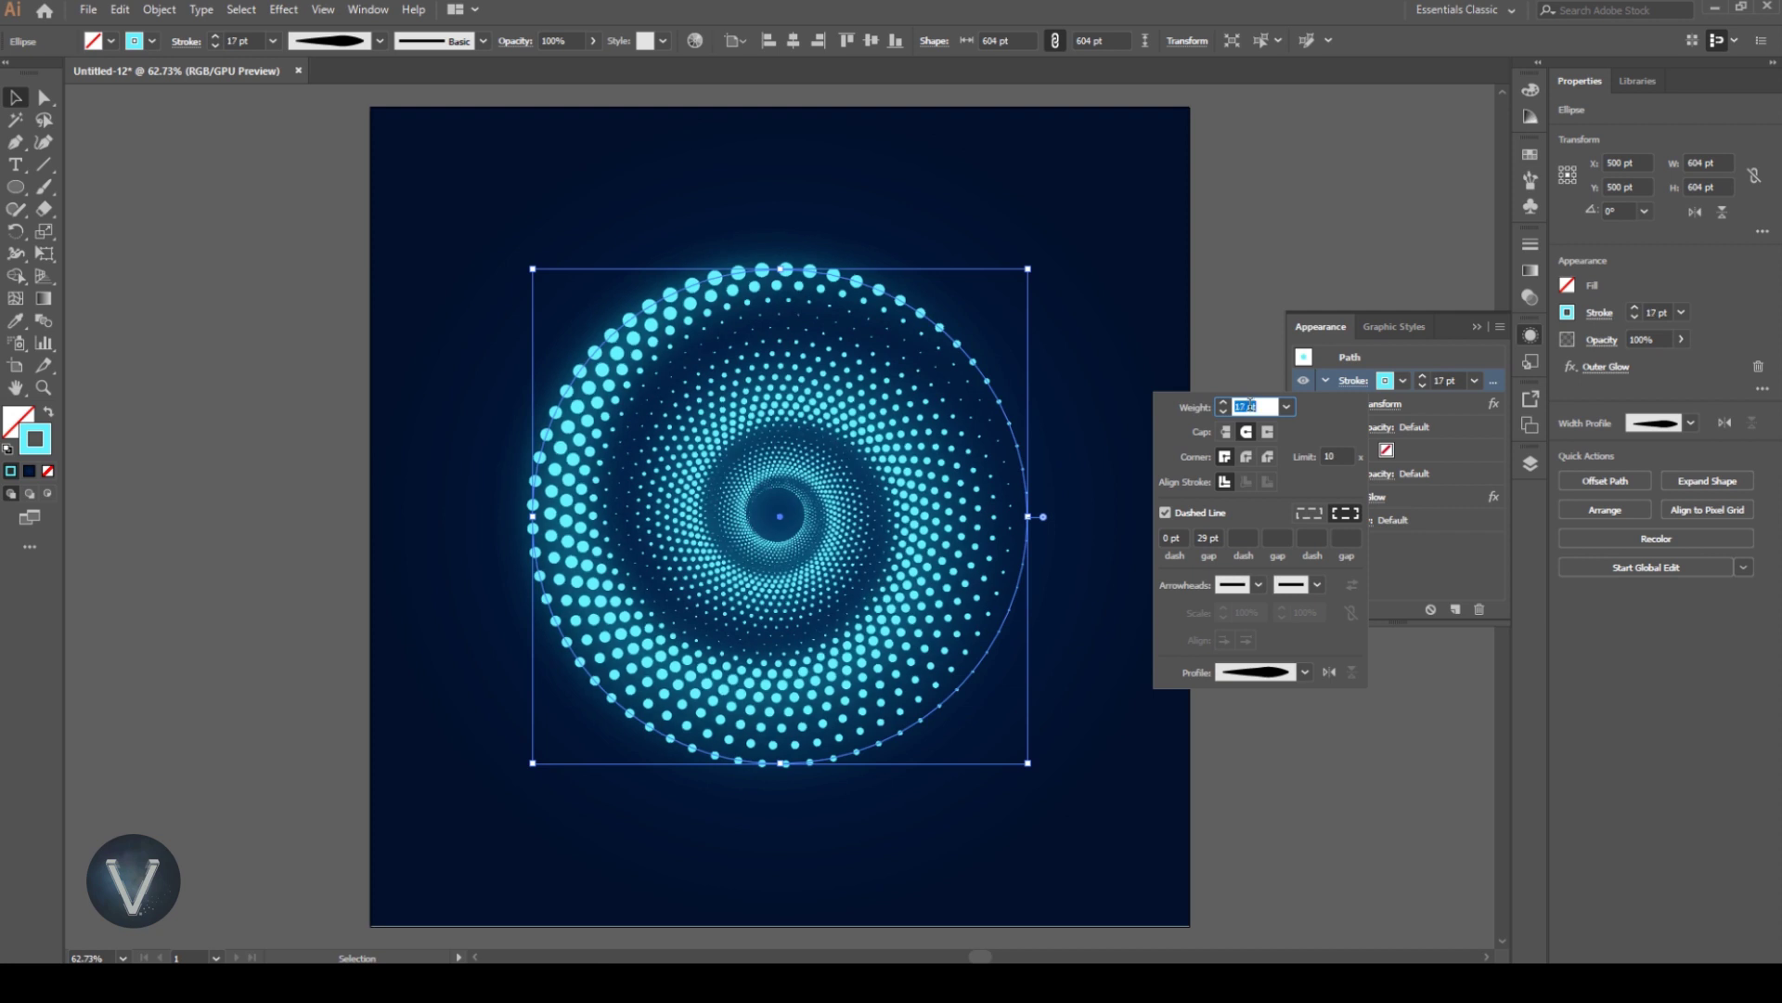
pyautogui.click(1148, 313)
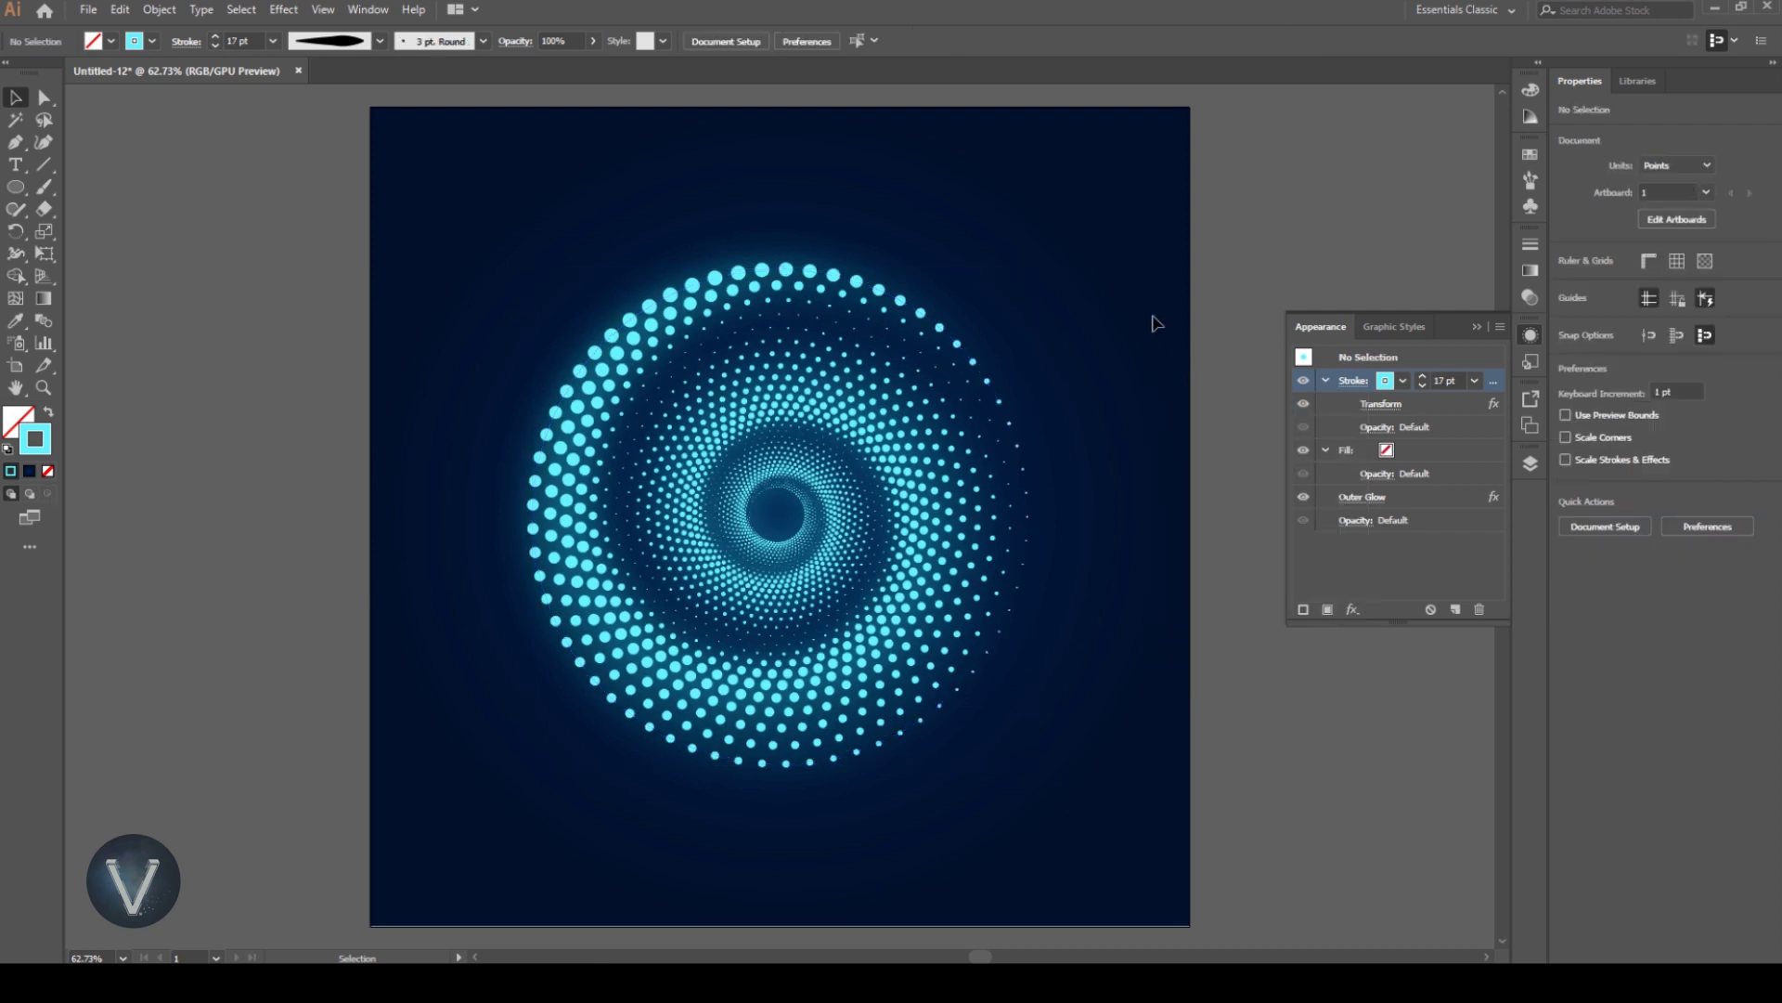
# Compare spiral layers by toggling visibility, ending with Layer 1 copy and Layer 2 shown.
pyautogui.click(1530, 463)
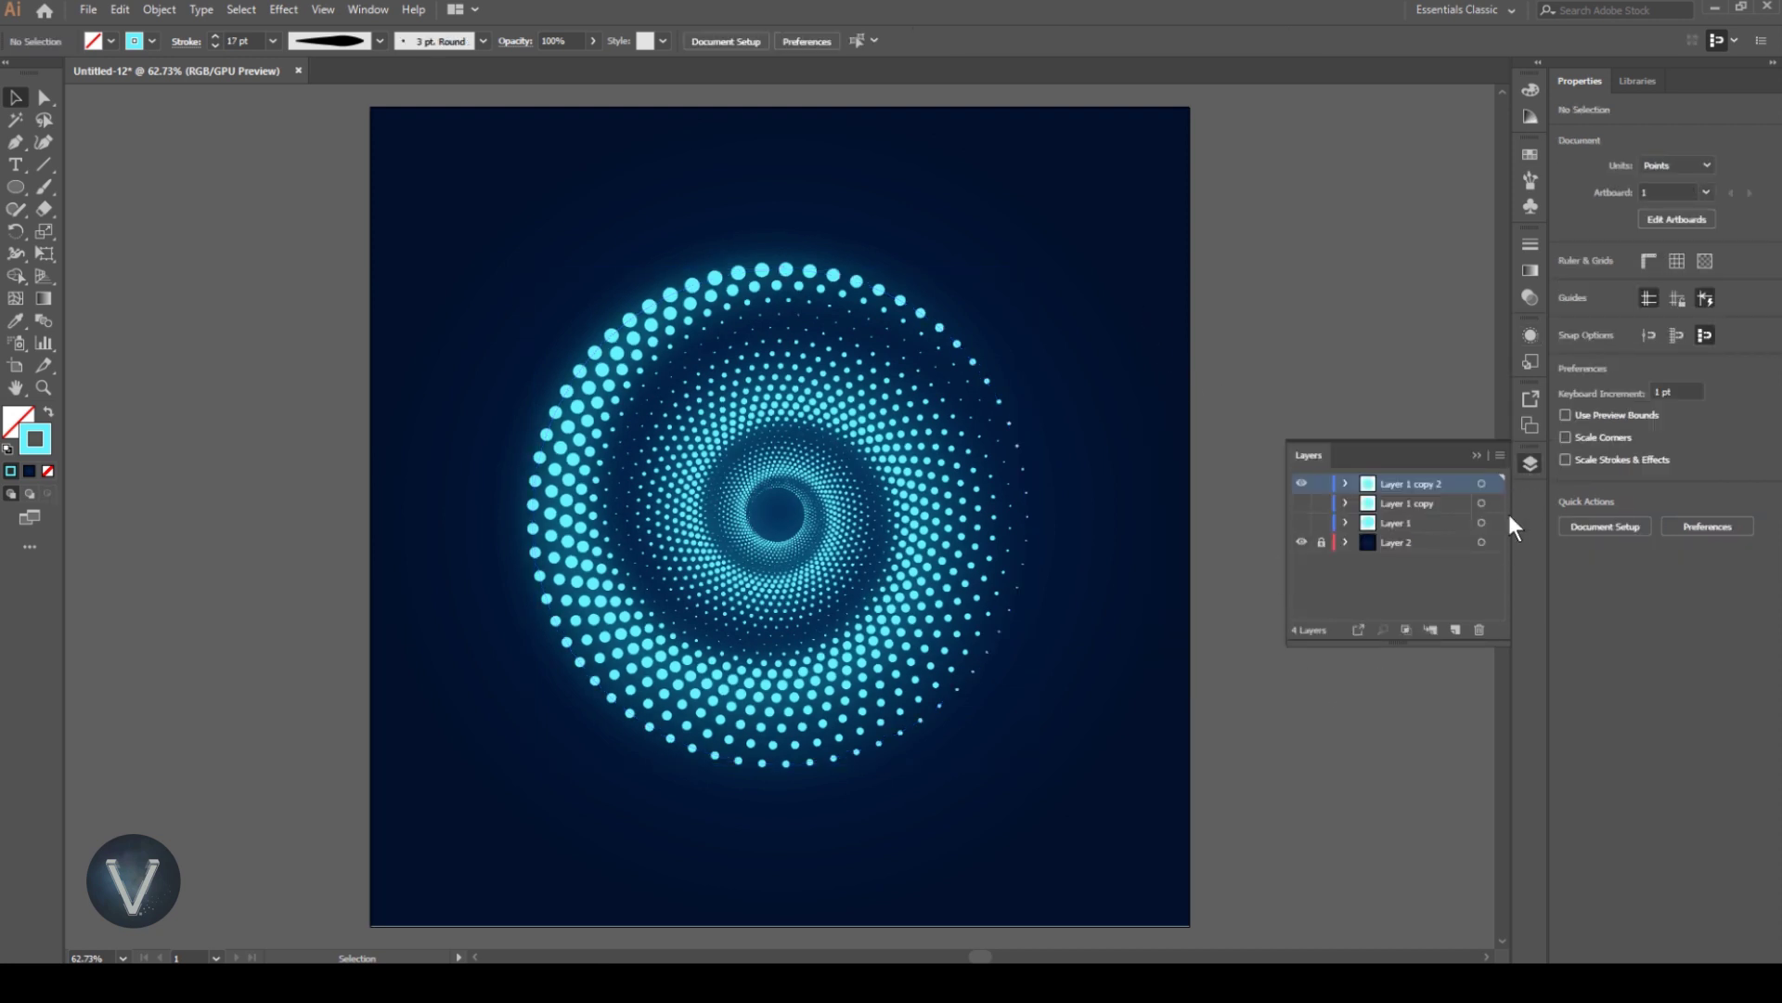
pyautogui.click(1302, 483)
pyautogui.click(1302, 503)
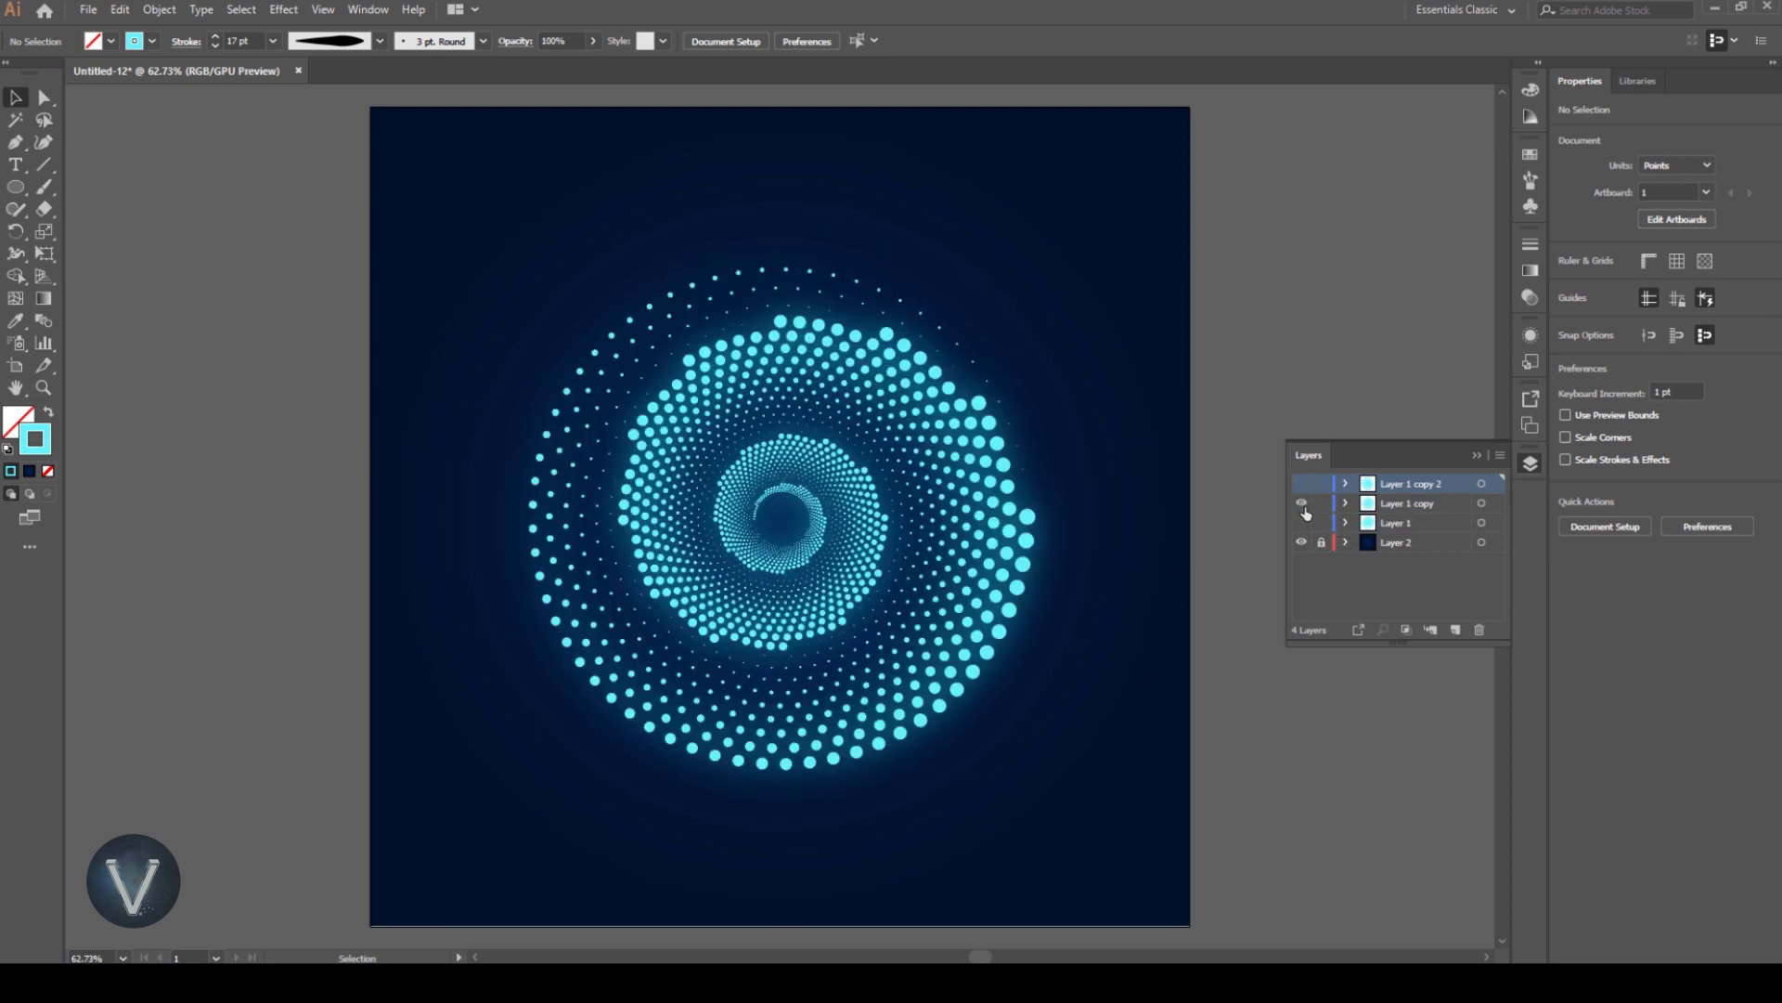
pyautogui.click(1302, 503)
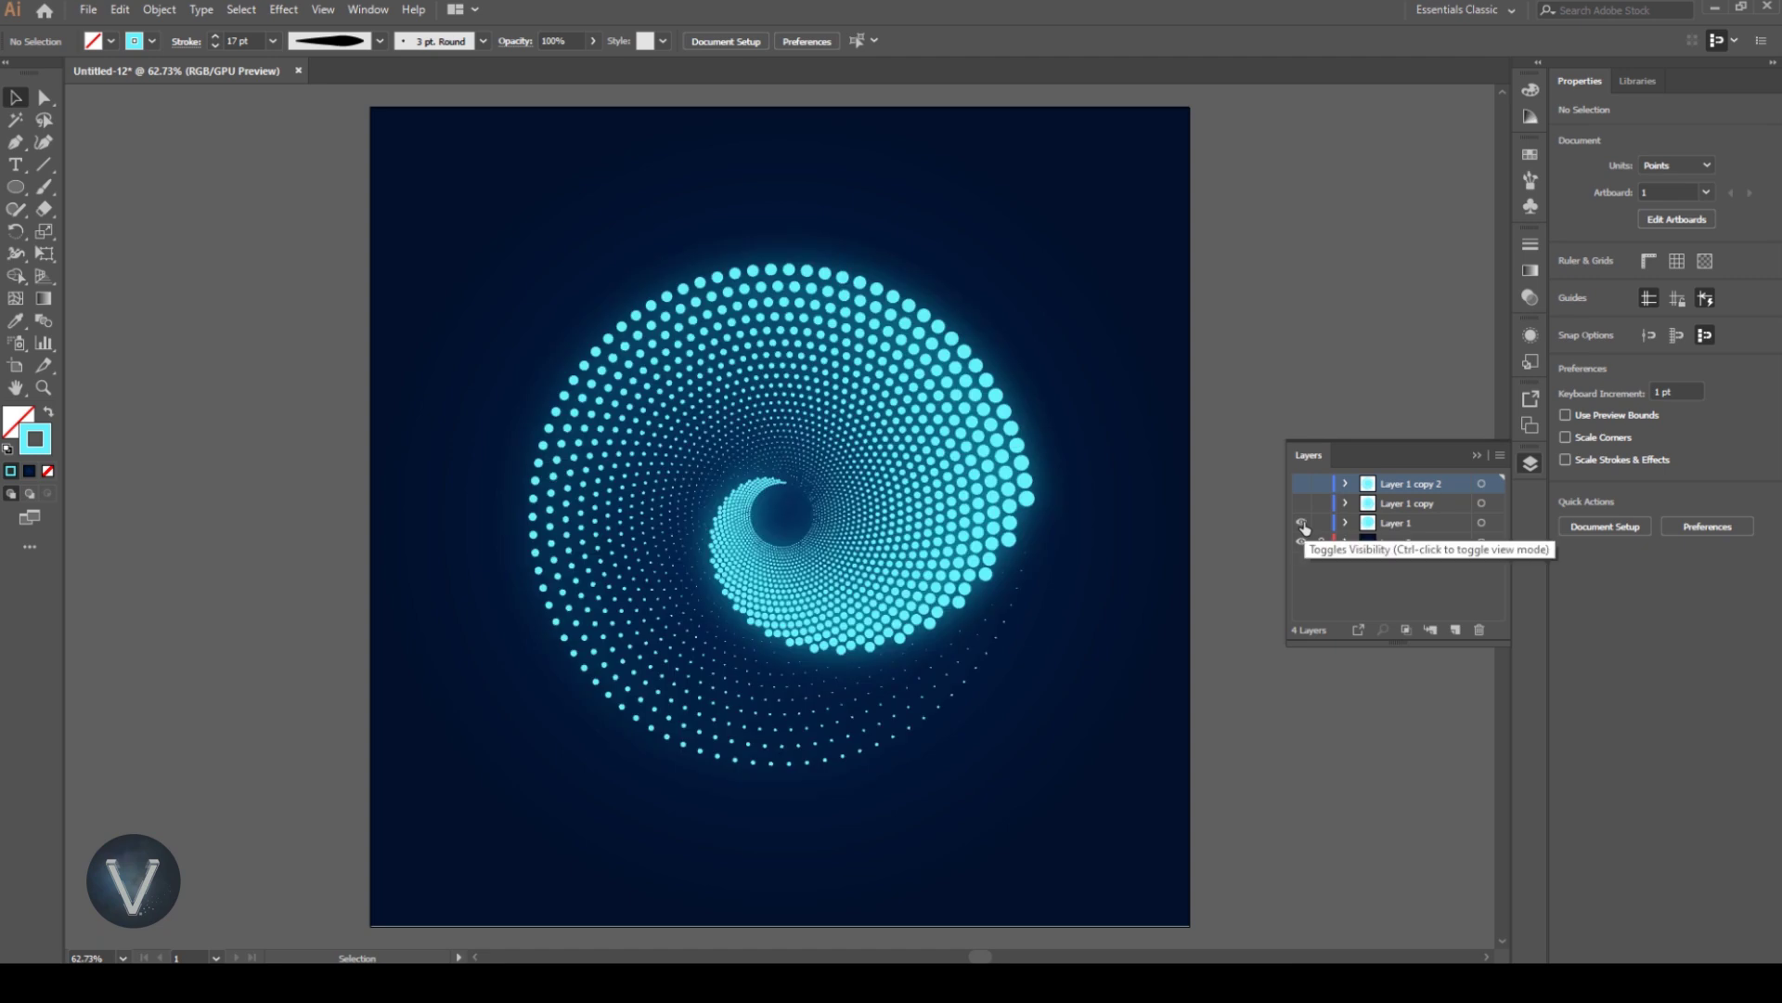
pyautogui.click(1302, 522)
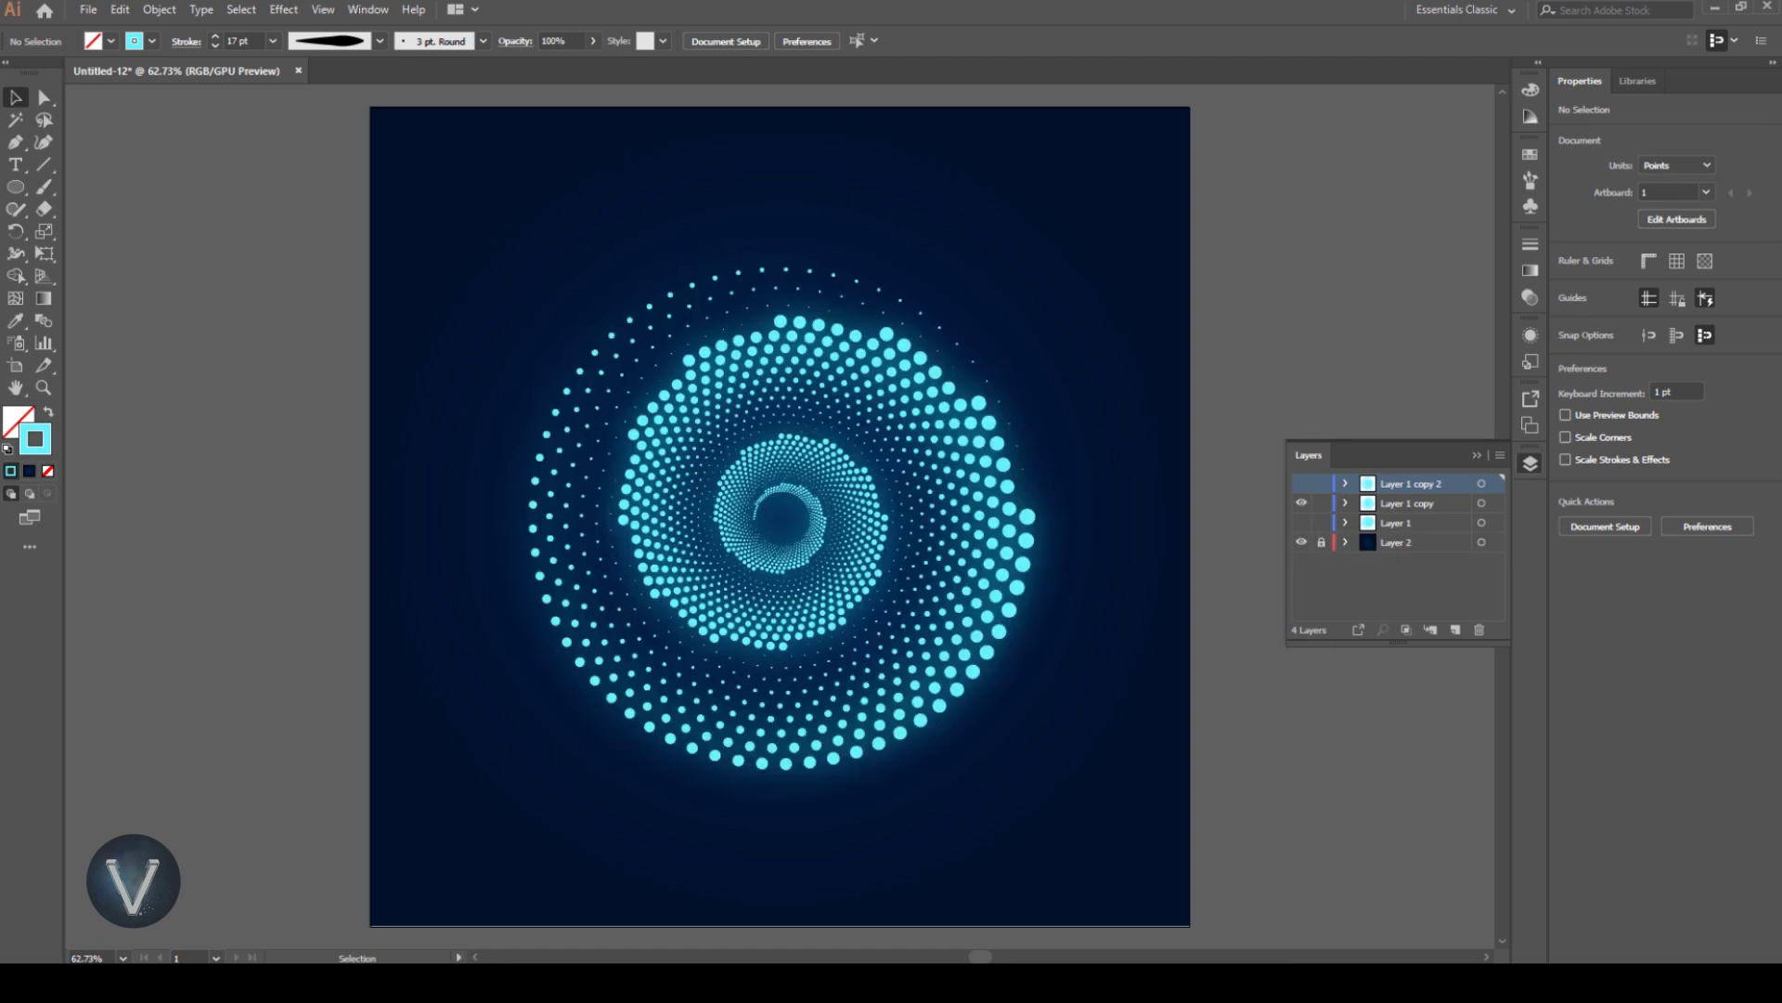